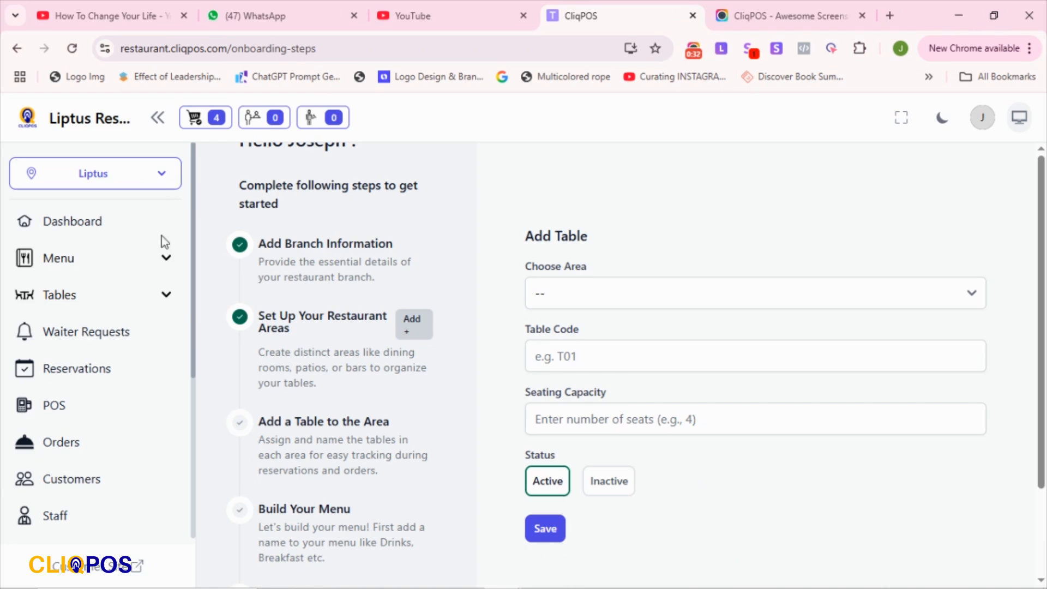
Open the dashboard and examine the available sections, the statistics, the sales chart and today's orders
{"action": "left_click", "coordinate": [76, 226]}
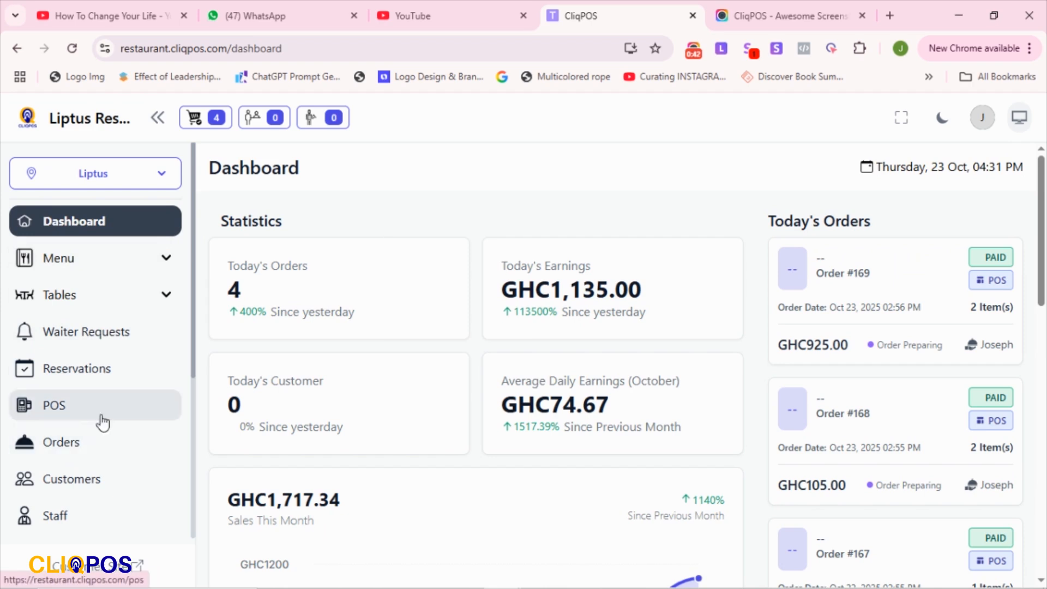
{"action": "scroll", "coordinate": [101, 421], "scroll_direction": "down", "scroll_amount": 2}
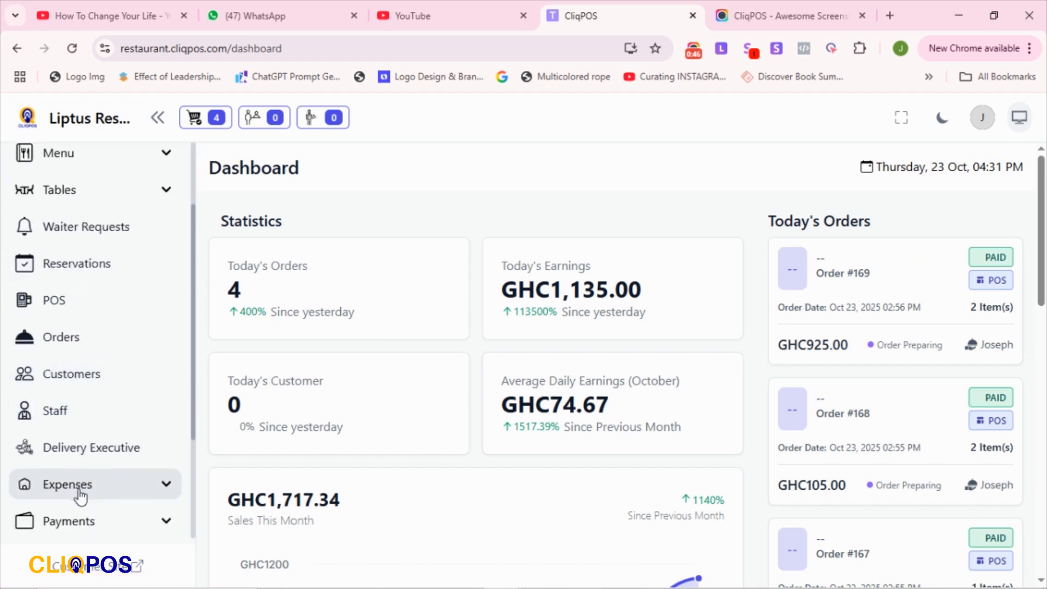
{"action": "scroll", "coordinate": [79, 493], "scroll_direction": "down", "scroll_amount": 2}
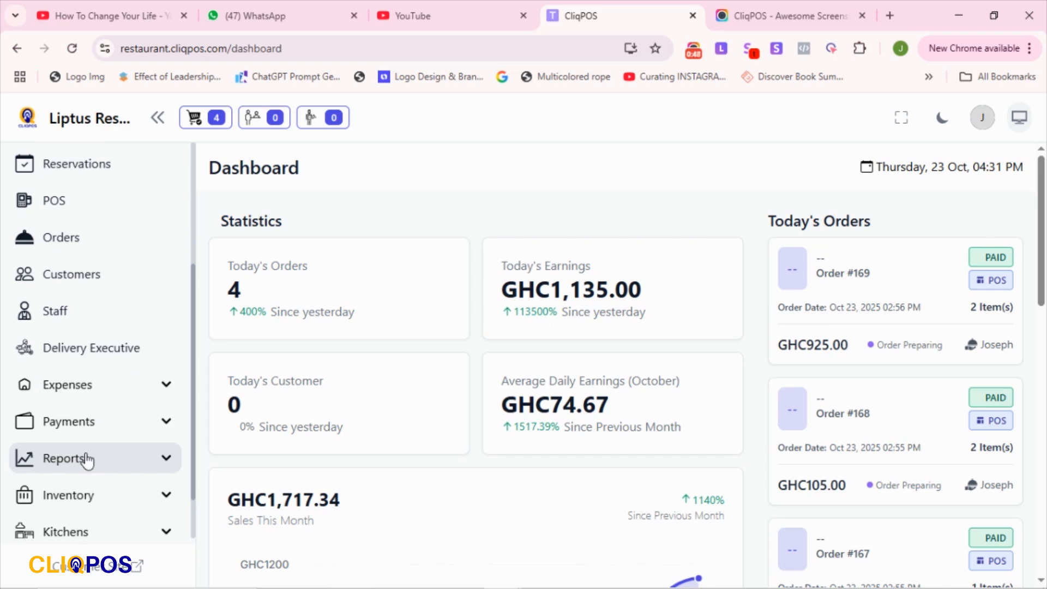
{"action": "scroll", "coordinate": [83, 451], "scroll_direction": "down", "scroll_amount": 1}
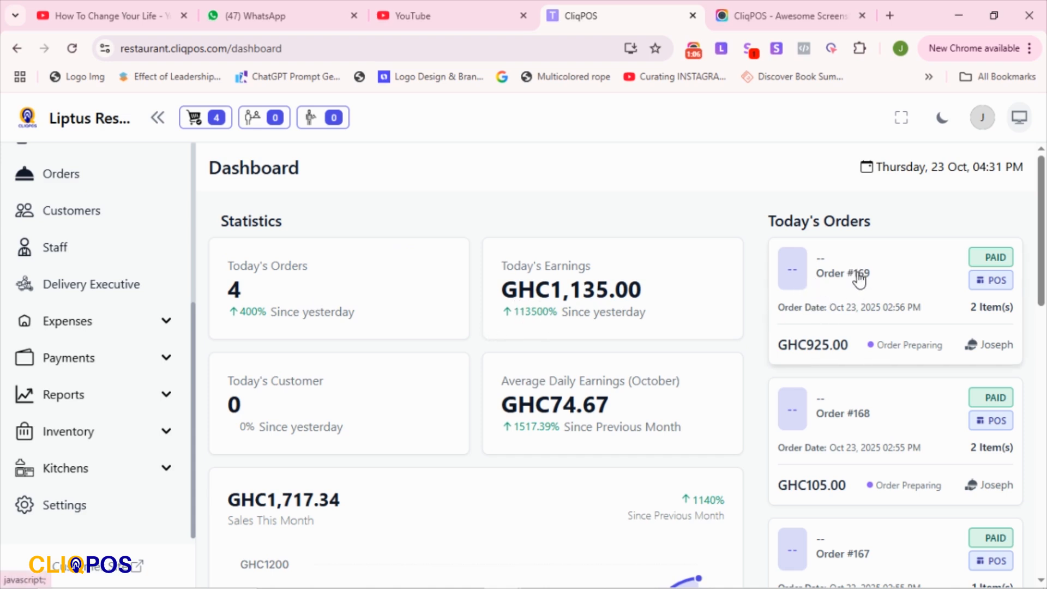
{"action": "scroll", "coordinate": [856, 283], "scroll_direction": "down", "scroll_amount": 3}
{"action": "scroll", "coordinate": [859, 280], "scroll_direction": "down", "scroll_amount": 4}
{"action": "scroll", "coordinate": [861, 301], "scroll_direction": "up", "scroll_amount": 5}
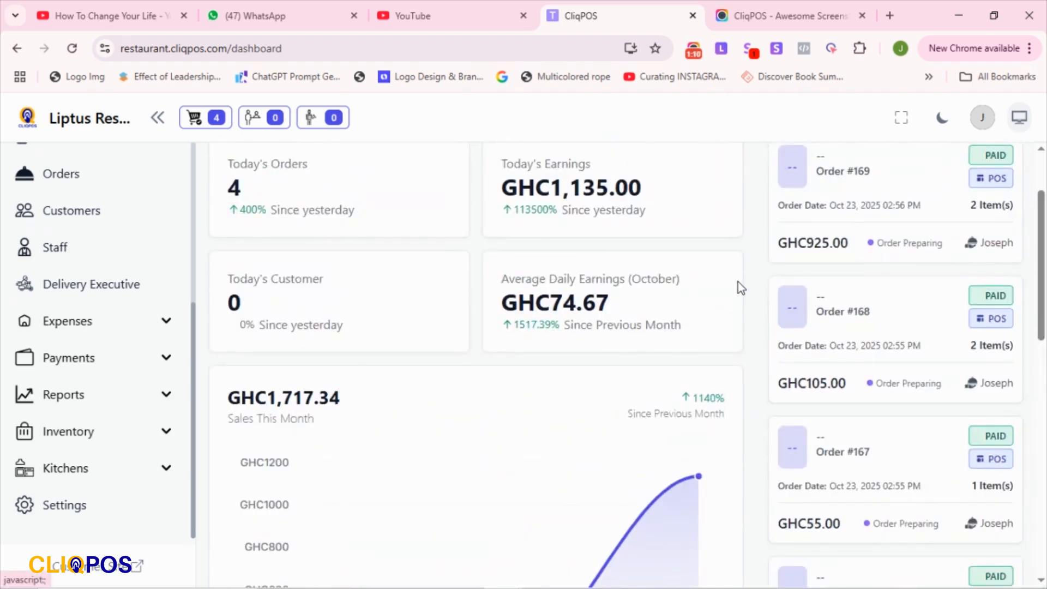
{"action": "scroll", "coordinate": [414, 283], "scroll_direction": "up", "scroll_amount": 2}
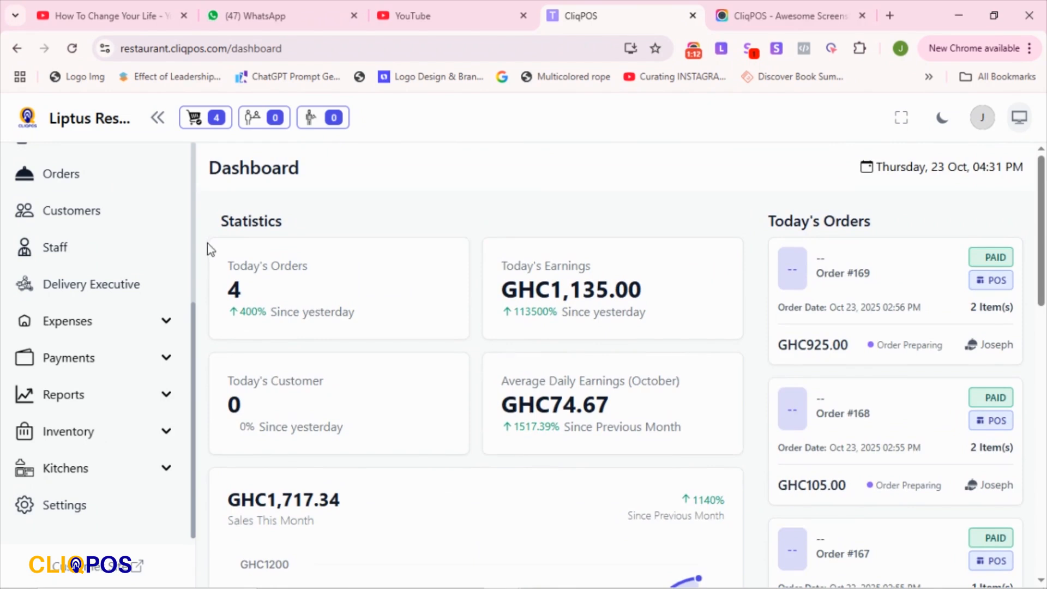
{"action": "scroll", "coordinate": [197, 207], "scroll_direction": "up", "scroll_amount": 2}
{"action": "scroll", "coordinate": [191, 206], "scroll_direction": "up", "scroll_amount": 3}
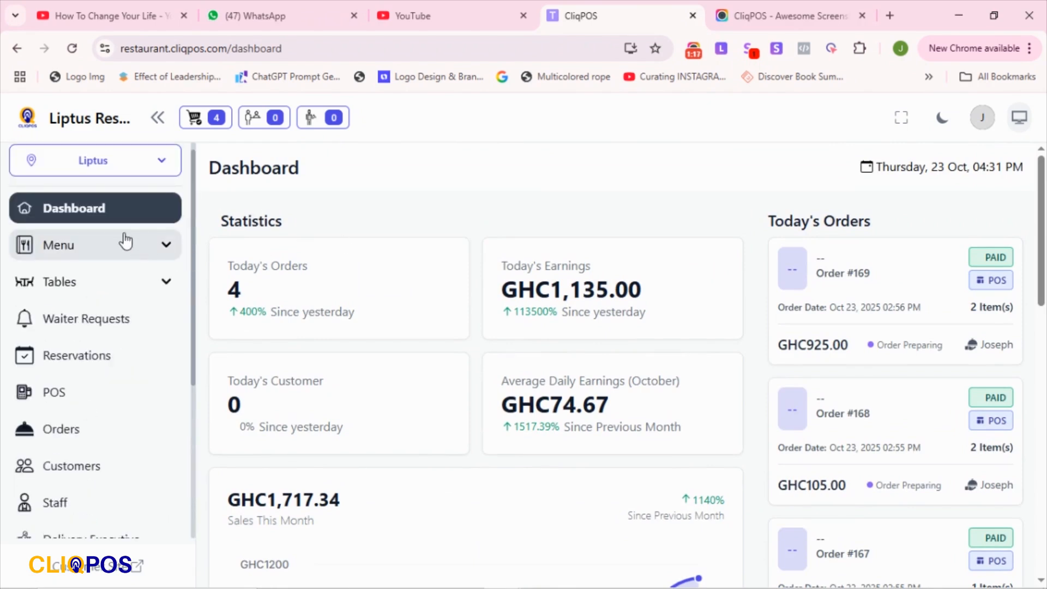
Open the list of menus and look through the items of the BreakFast menu
{"action": "left_click", "coordinate": [95, 246]}
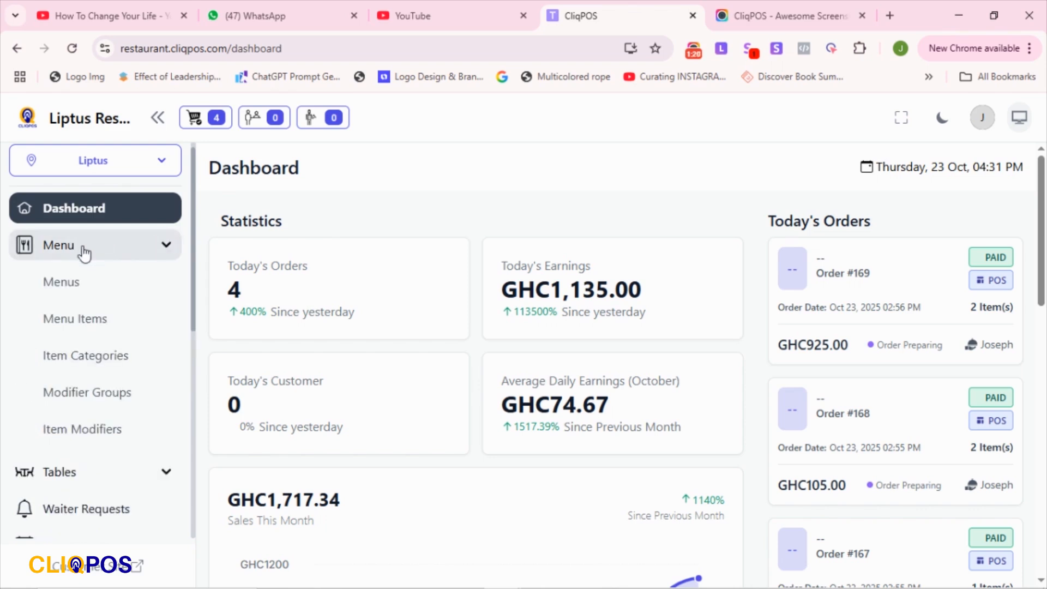
{"action": "left_click", "coordinate": [64, 284]}
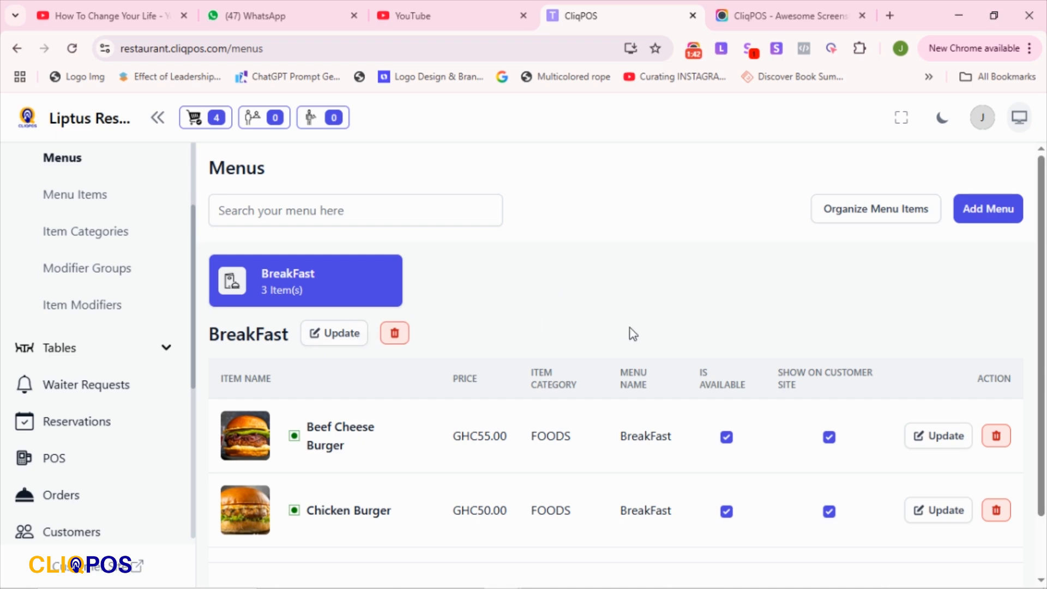
{"action": "scroll", "coordinate": [635, 346], "scroll_direction": "down", "scroll_amount": 1}
{"action": "scroll", "coordinate": [638, 360], "scroll_direction": "up", "scroll_amount": 1}
Add a new menu named Main Course and close the form
{"action": "left_click", "coordinate": [980, 215]}
{"action": "left_click", "coordinate": [792, 213]}
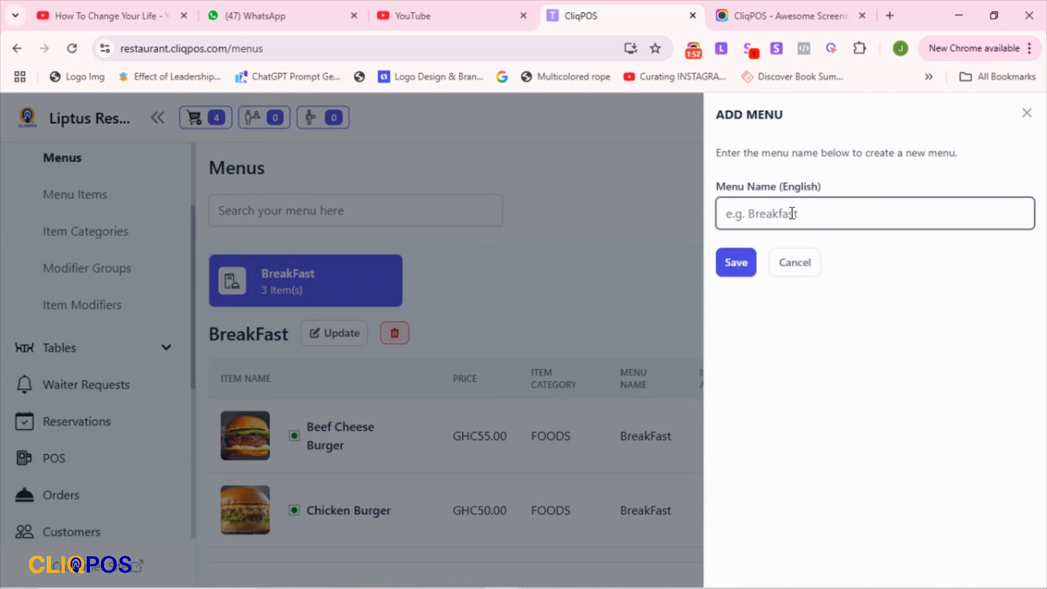
{"action": "type", "text": "Main Course"}
{"action": "left_click", "coordinate": [736, 267]}
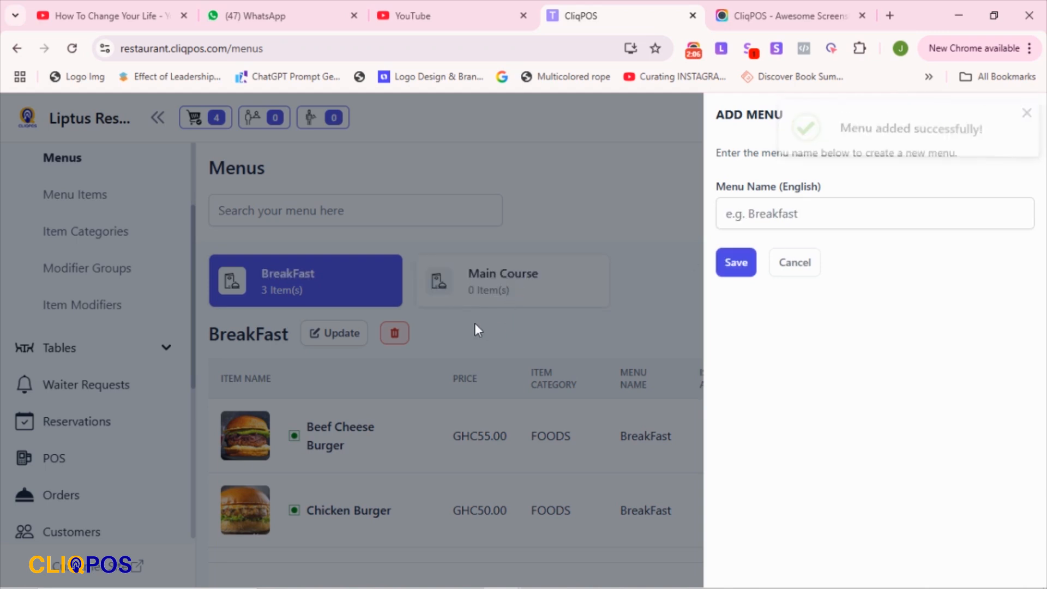
{"action": "left_click", "coordinate": [635, 277]}
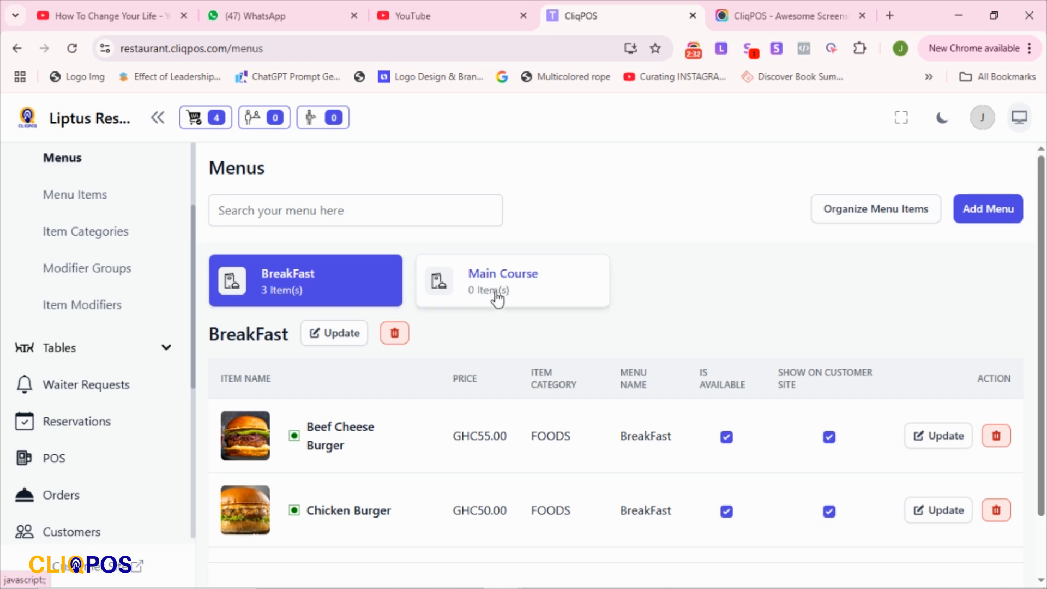
Open the list of all menu items
{"action": "scroll", "coordinate": [505, 294], "scroll_direction": "down", "scroll_amount": 1}
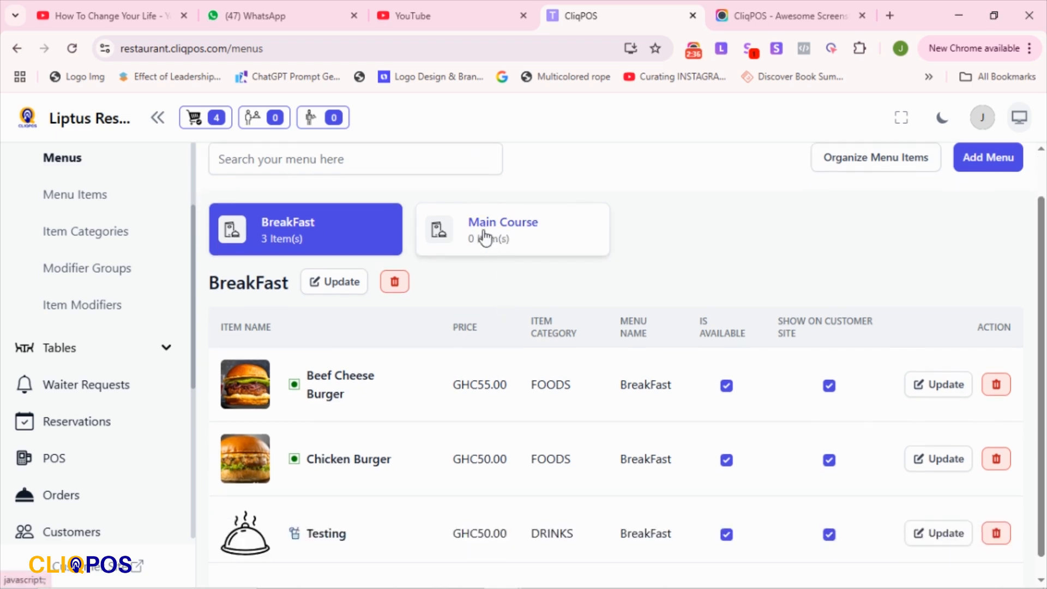
{"action": "scroll", "coordinate": [480, 308], "scroll_direction": "up", "scroll_amount": 1}
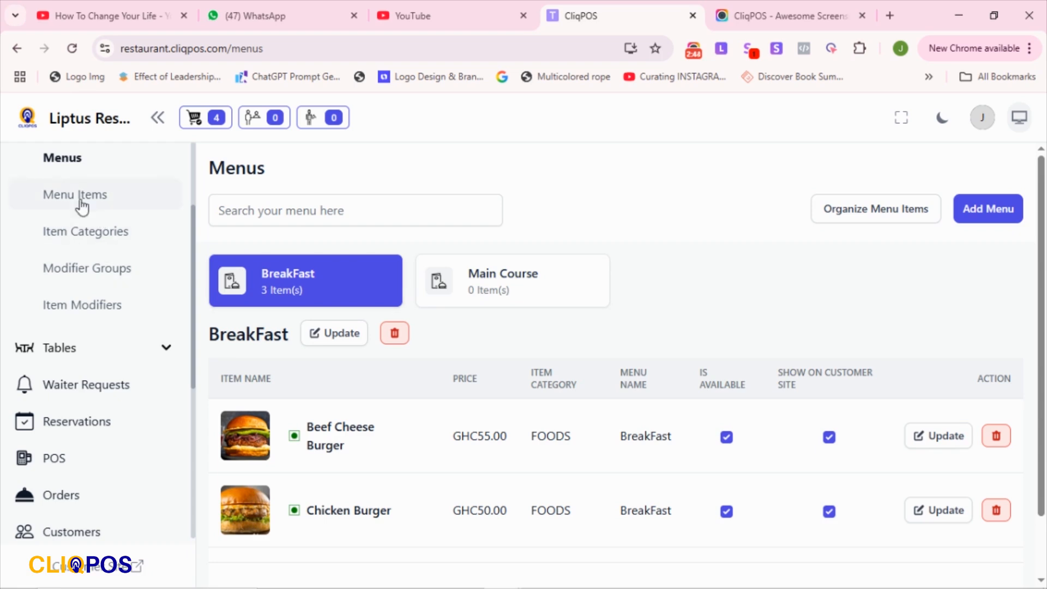
{"action": "scroll", "coordinate": [84, 243], "scroll_direction": "up", "scroll_amount": 3}
{"action": "scroll", "coordinate": [77, 276], "scroll_direction": "down", "scroll_amount": 1}
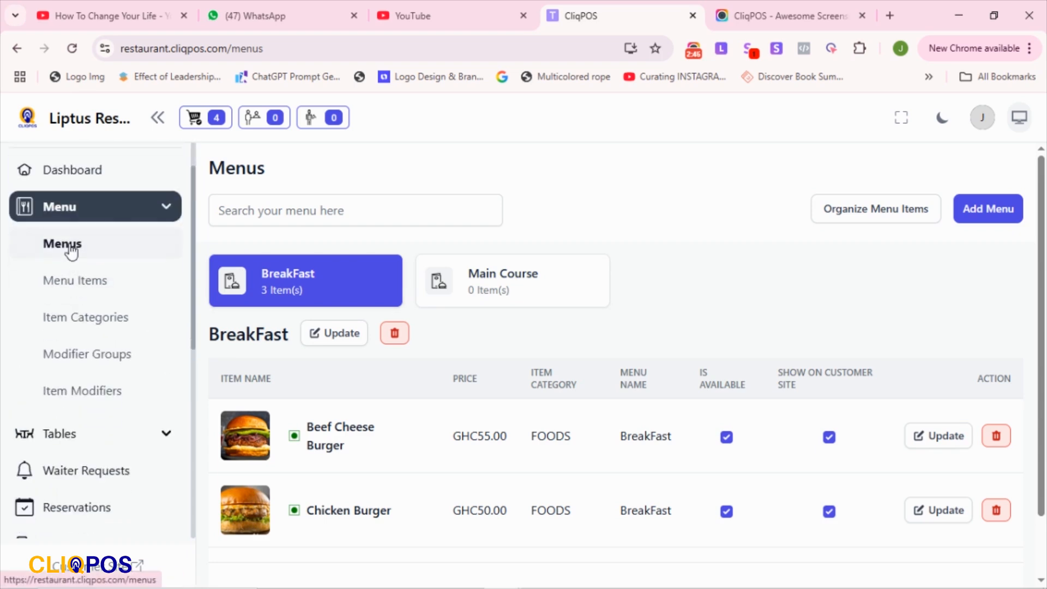
{"action": "left_click", "coordinate": [66, 282]}
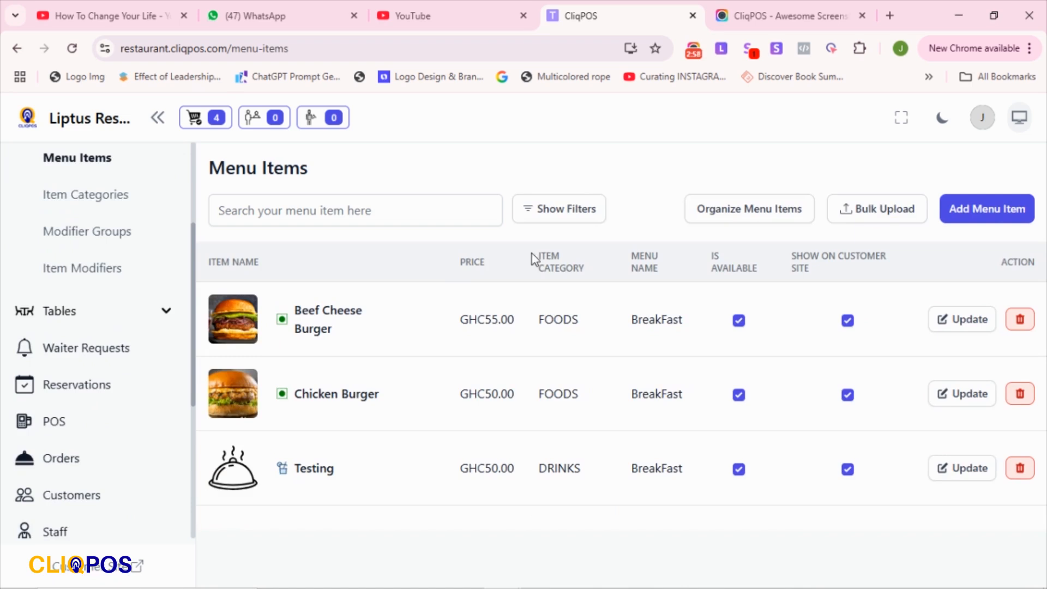
Start a new menu item named Fried Rice with the description "hyhfg egfuieiu"
{"action": "left_click", "coordinate": [972, 216]}
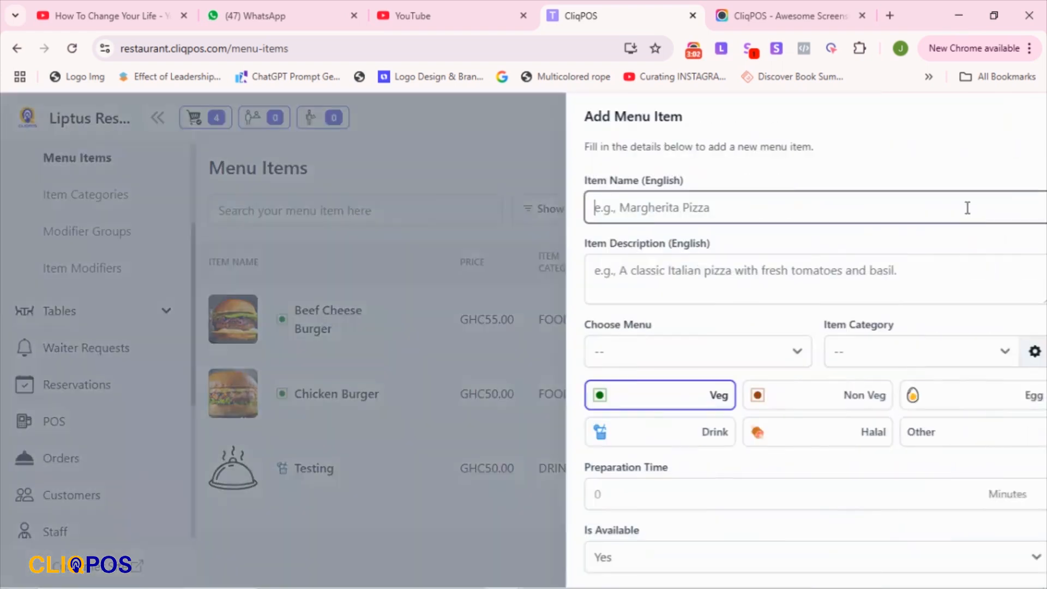
{"action": "left_click", "coordinate": [714, 215]}
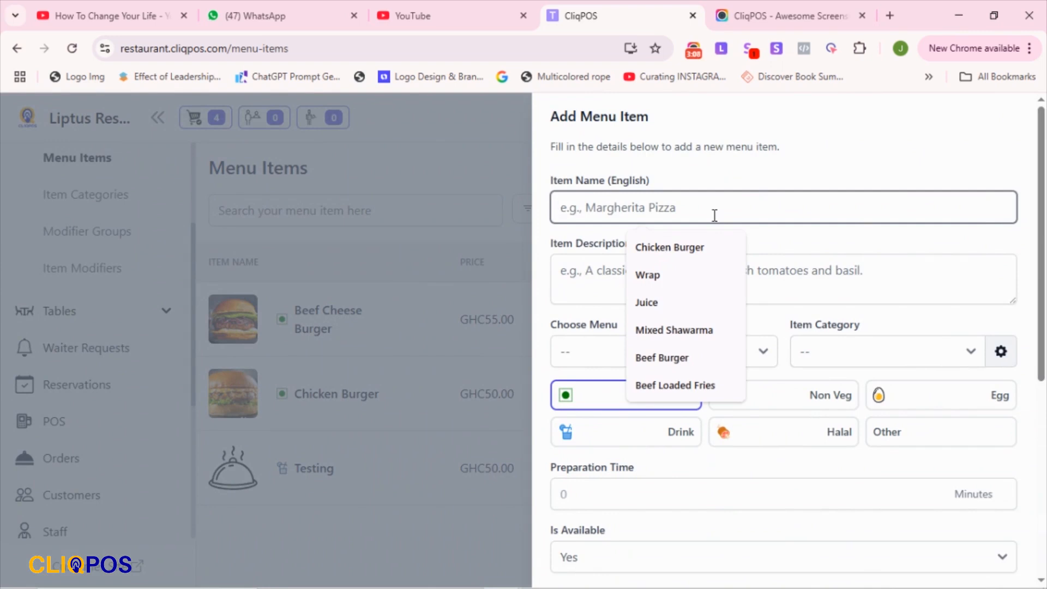
{"action": "type", "text": "Fried "}
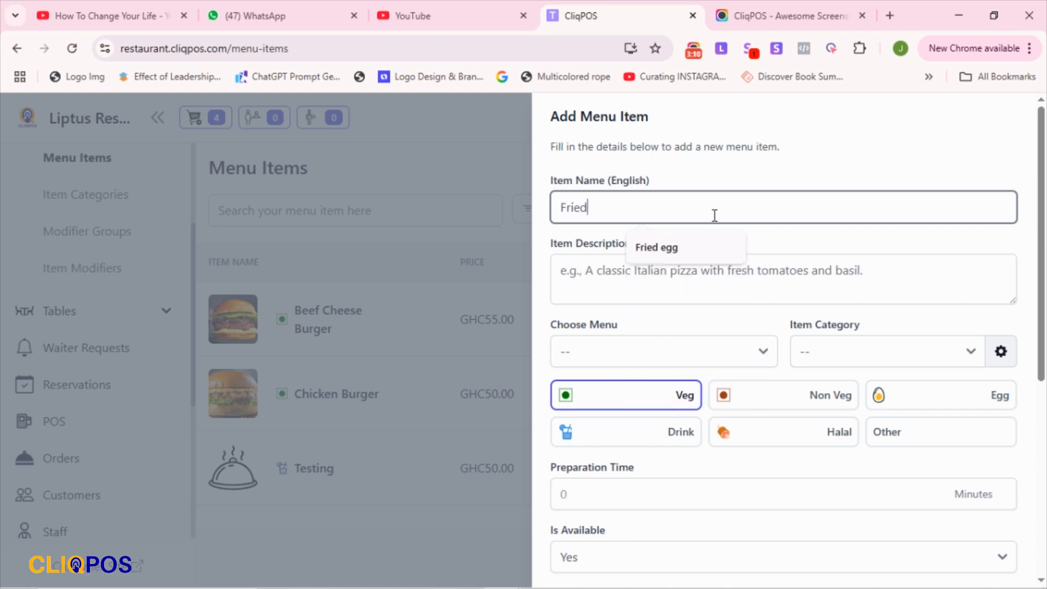
{"action": "type", "text": "Rice"}
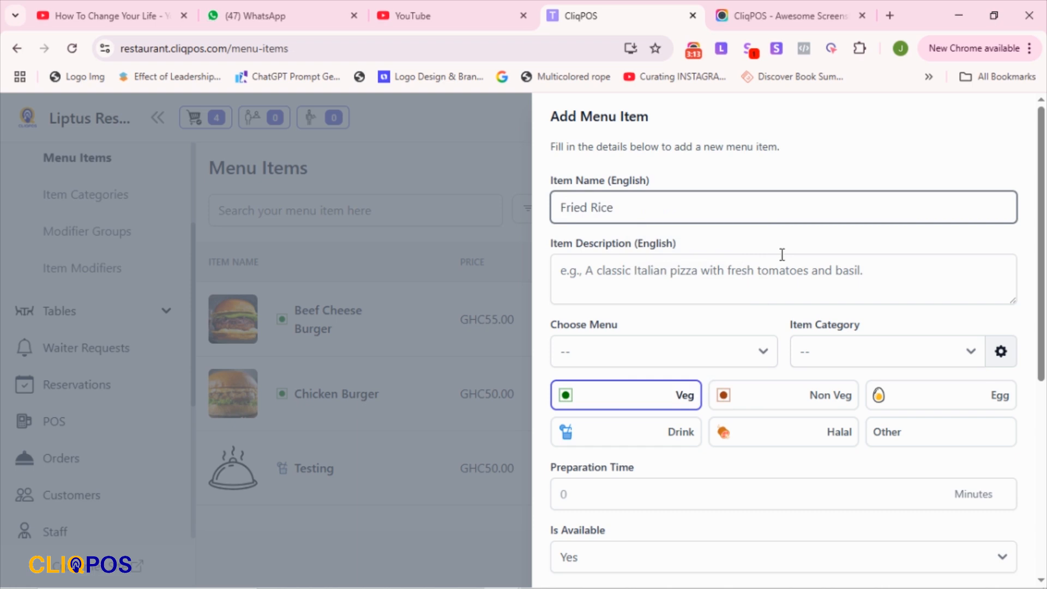
{"action": "left_click", "coordinate": [656, 274]}
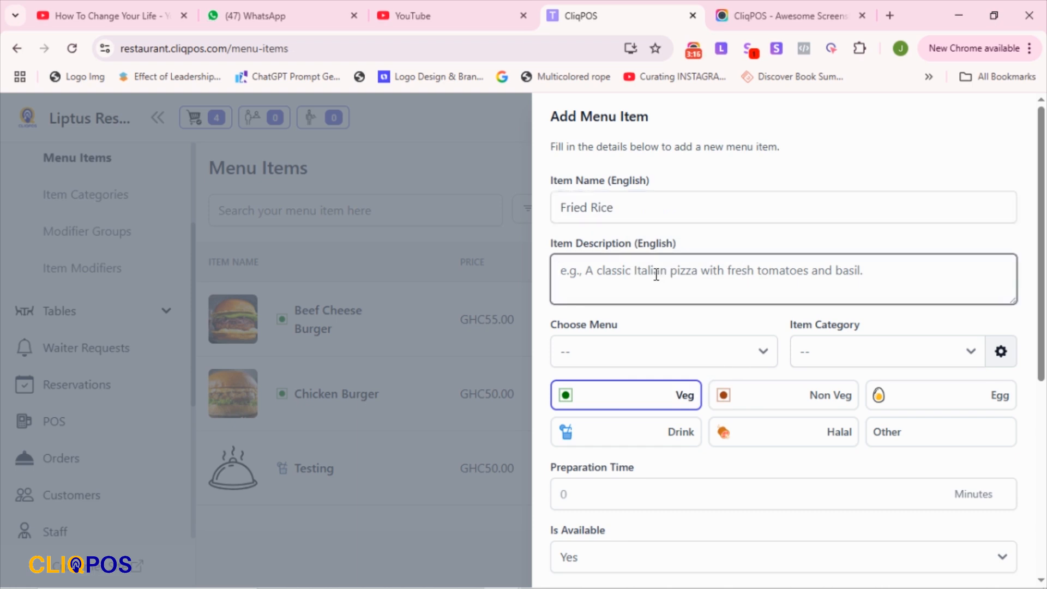
{"action": "type", "text": "hyhfg"}
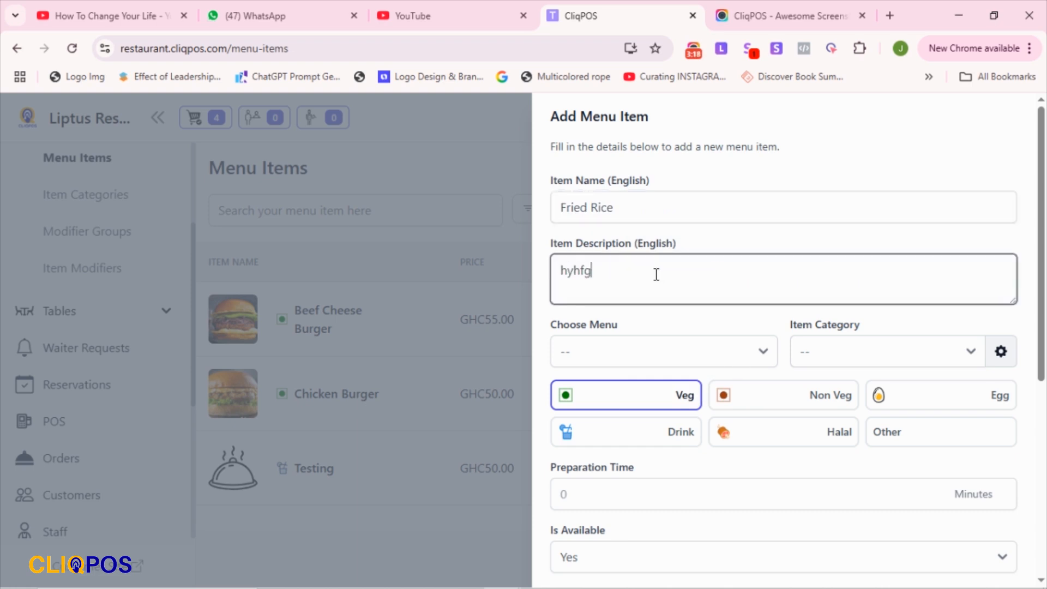
{"action": "type", "text": " egfuieiu"}
Assign the Fried Rice item to the Main Course menu and the FOODS category
{"action": "left_click", "coordinate": [642, 360]}
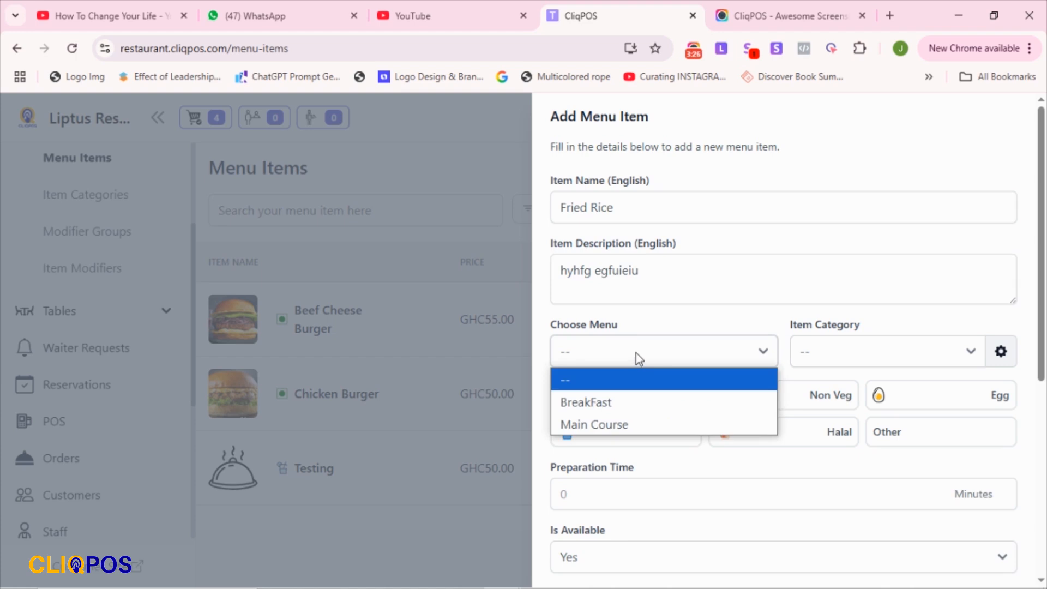
{"action": "left_click", "coordinate": [597, 425]}
{"action": "left_click", "coordinate": [856, 346]}
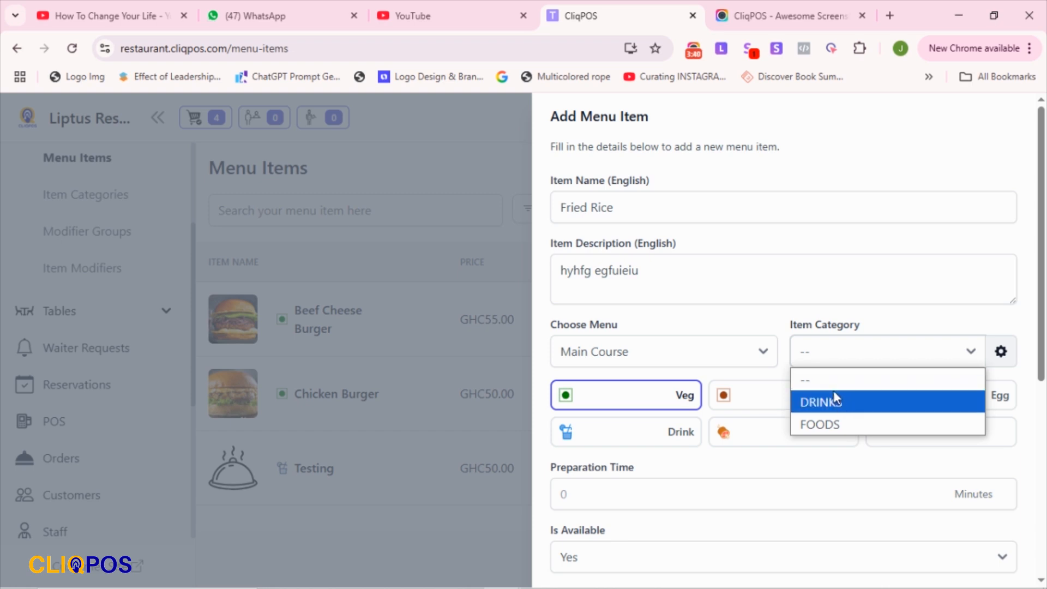
{"action": "left_click", "coordinate": [823, 425]}
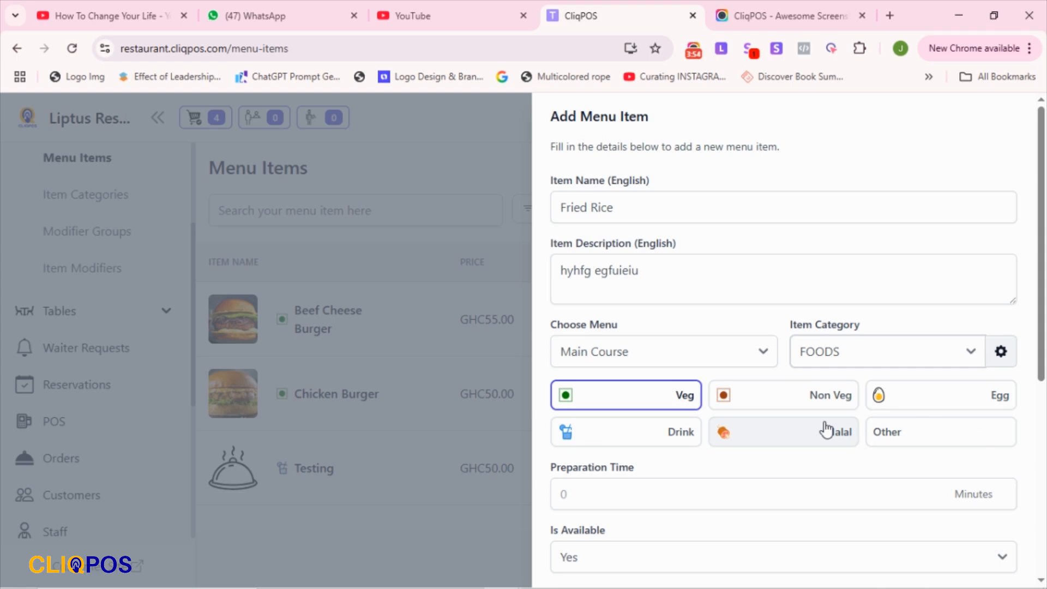
Try the Non Veg and Drink food types for the new item and settle on Other
{"action": "scroll", "coordinate": [689, 338], "scroll_direction": "down", "scroll_amount": 3}
{"action": "scroll", "coordinate": [610, 283], "scroll_direction": "up", "scroll_amount": 1}
{"action": "scroll", "coordinate": [611, 283], "scroll_direction": "down", "scroll_amount": 1}
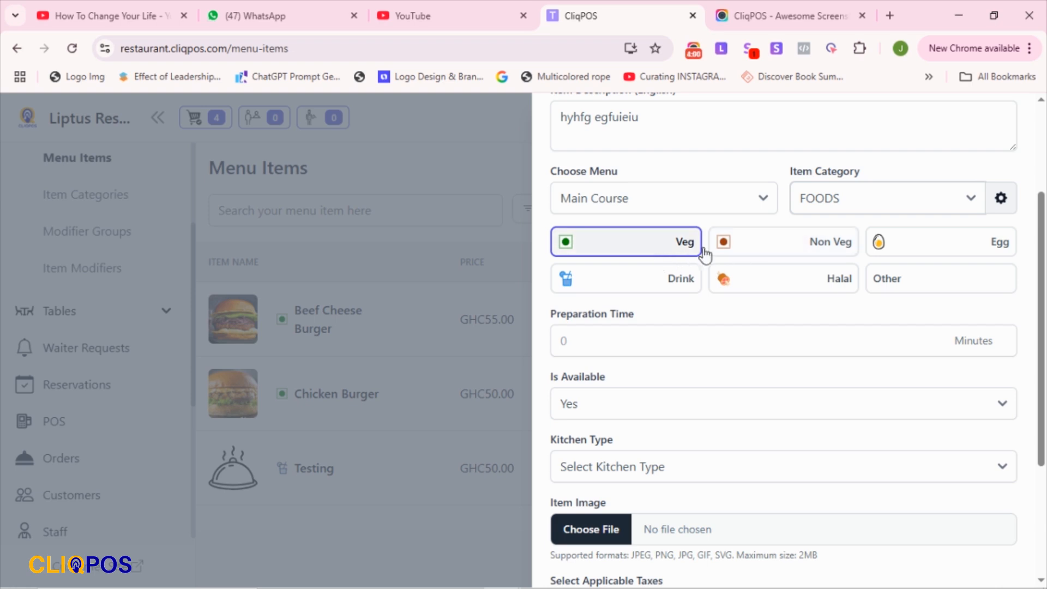
{"action": "left_click", "coordinate": [775, 252]}
{"action": "left_click", "coordinate": [678, 287]}
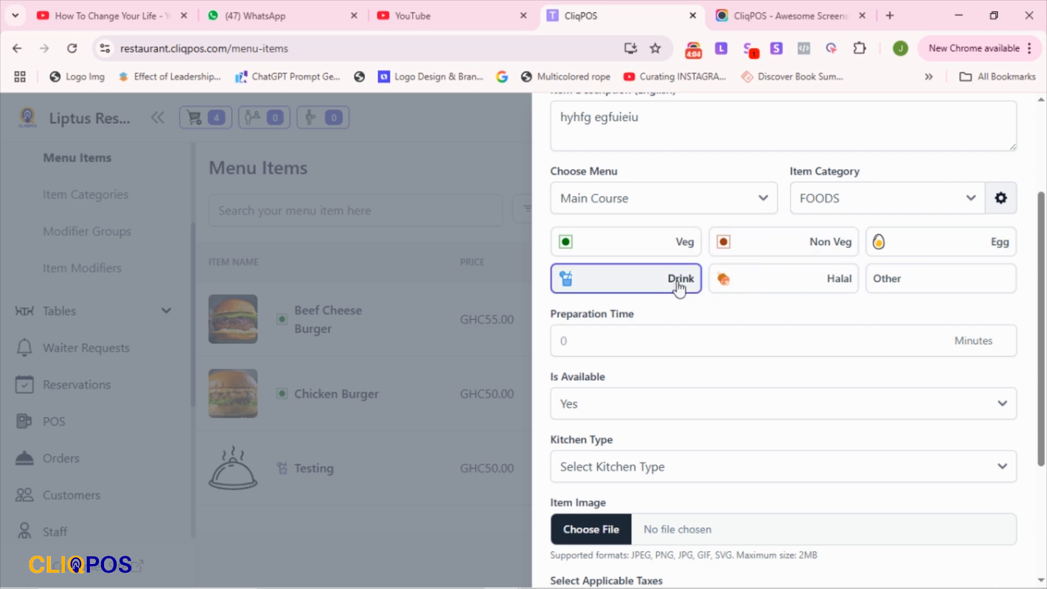
{"action": "left_click", "coordinate": [898, 285]}
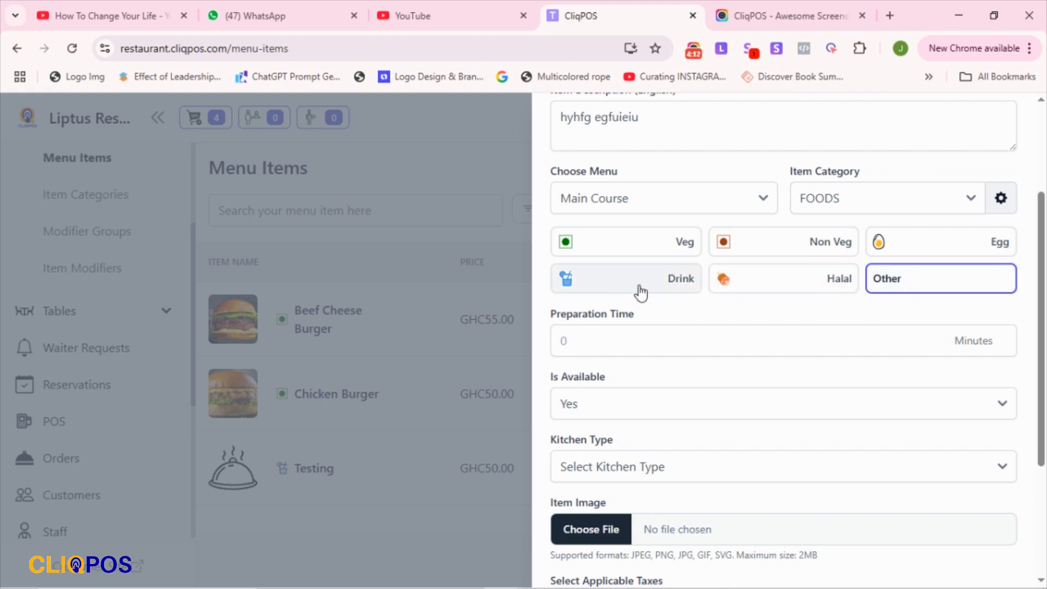
Leave the preparation time empty and select Yes for the new item's availability
{"action": "left_click", "coordinate": [560, 339]}
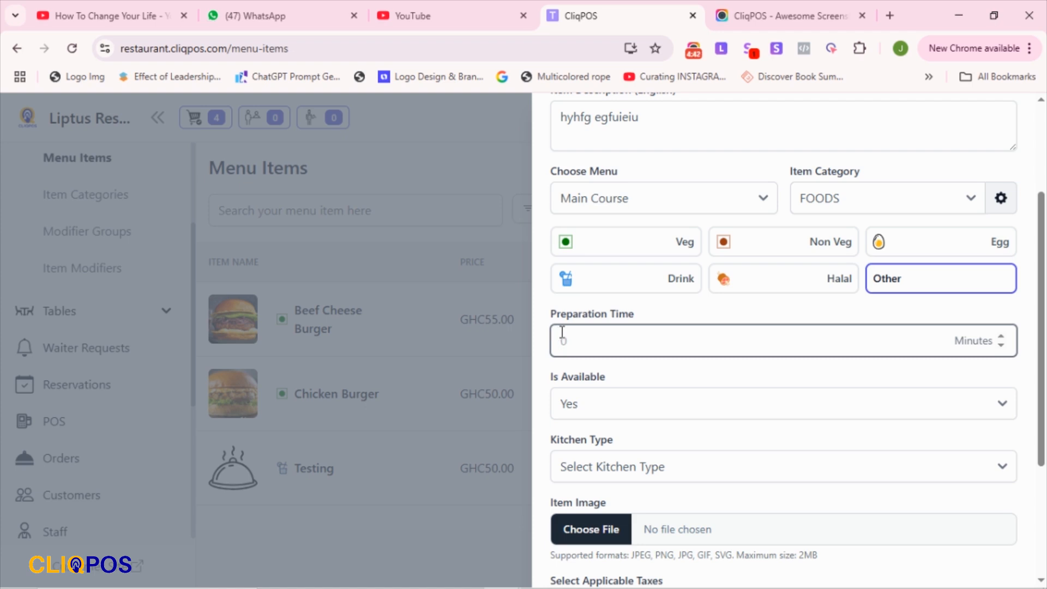
{"action": "left_click", "coordinate": [587, 405]}
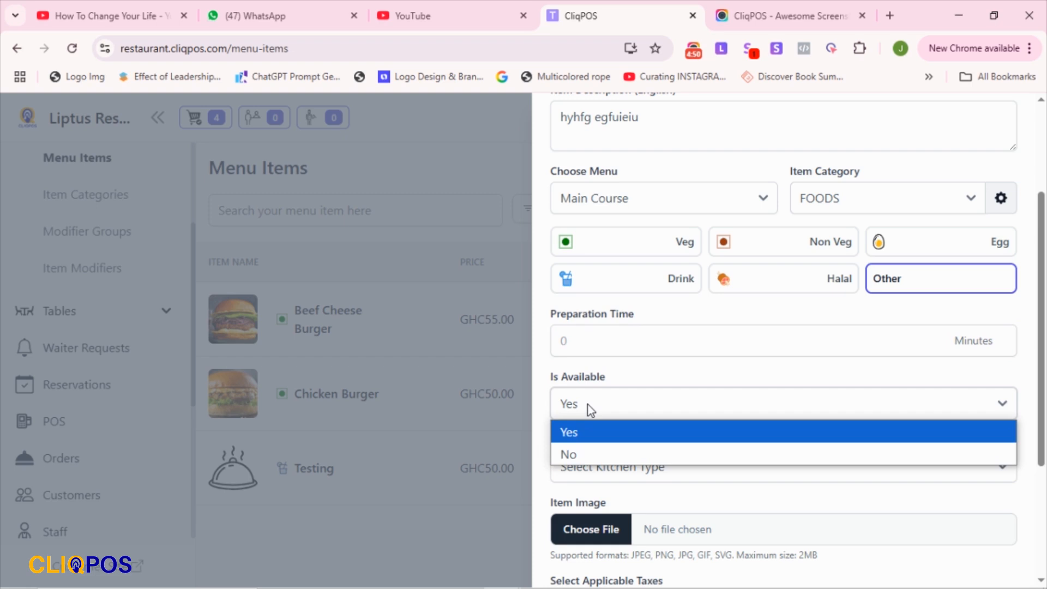
{"action": "left_click", "coordinate": [589, 436]}
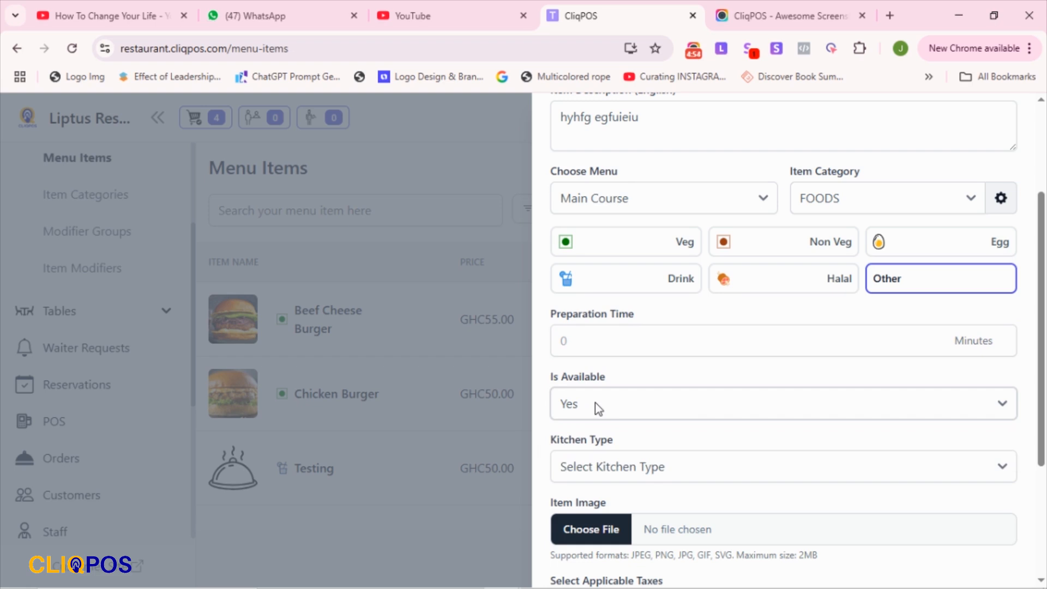
Set the Fried Rice item's availability to No
{"action": "scroll", "coordinate": [602, 417], "scroll_direction": "up", "scroll_amount": 3}
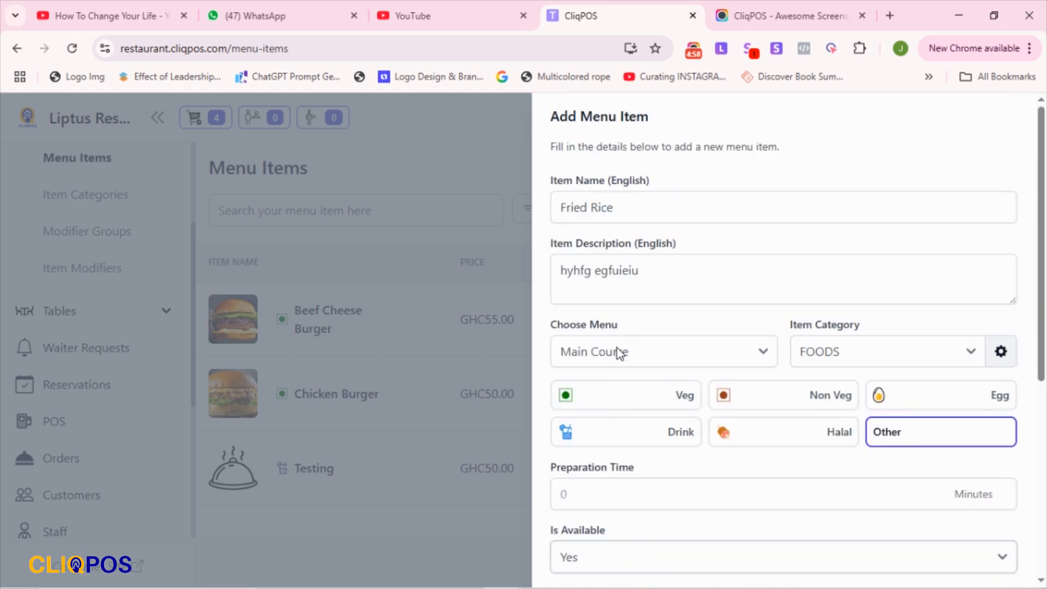
{"action": "scroll", "coordinate": [620, 353], "scroll_direction": "down", "scroll_amount": 5}
{"action": "left_click", "coordinate": [604, 299]}
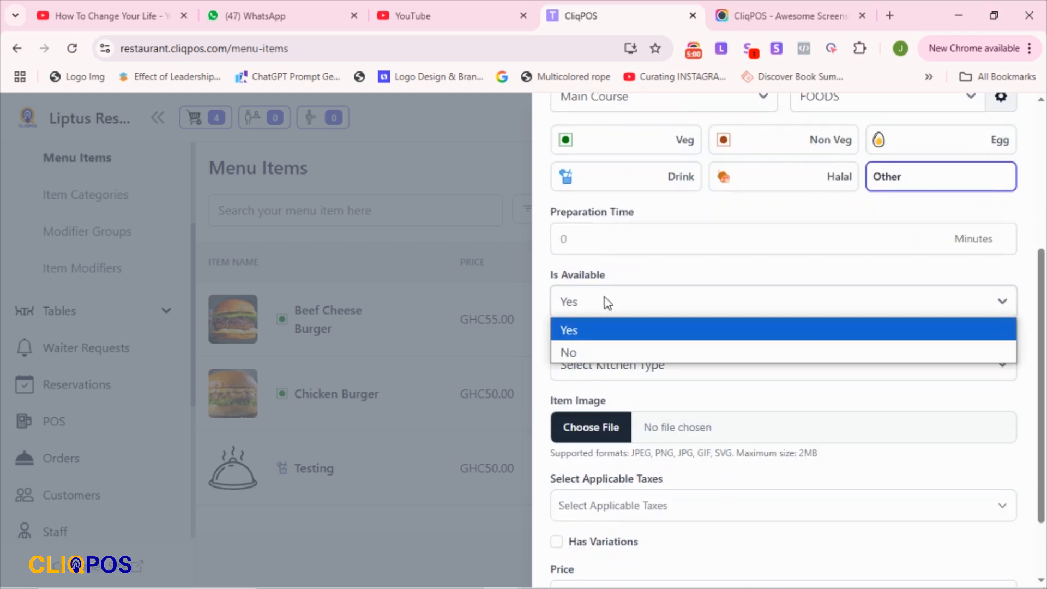
{"action": "left_click", "coordinate": [606, 350]}
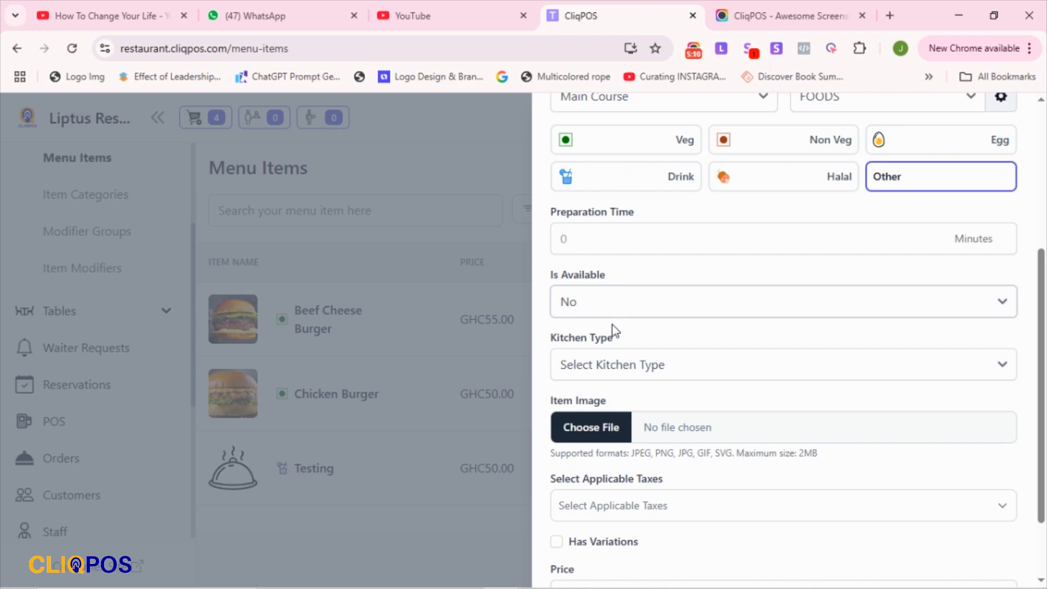
{"action": "left_click", "coordinate": [585, 301]}
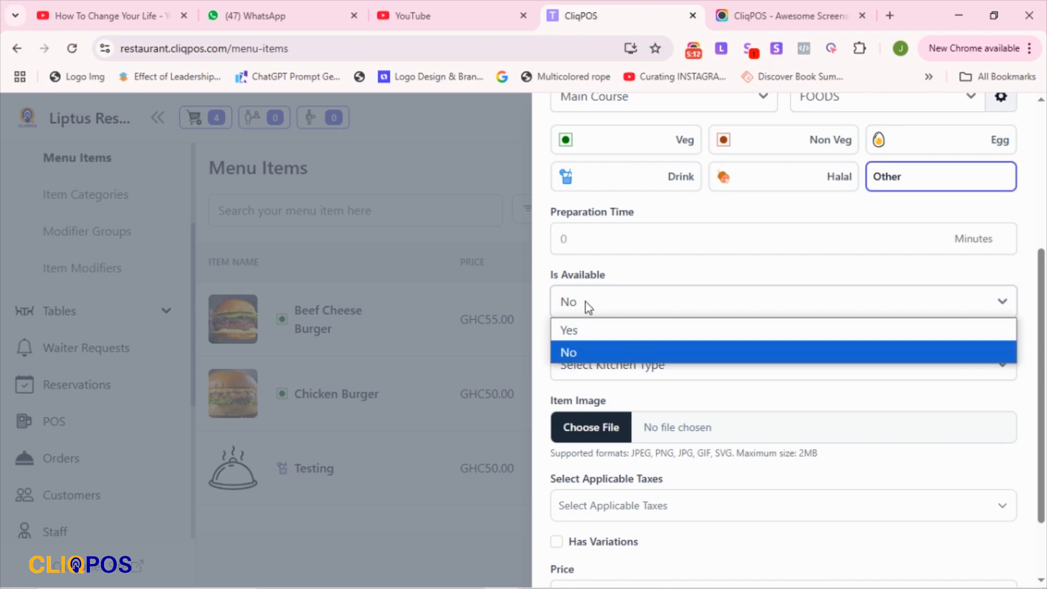
{"action": "left_click", "coordinate": [595, 351]}
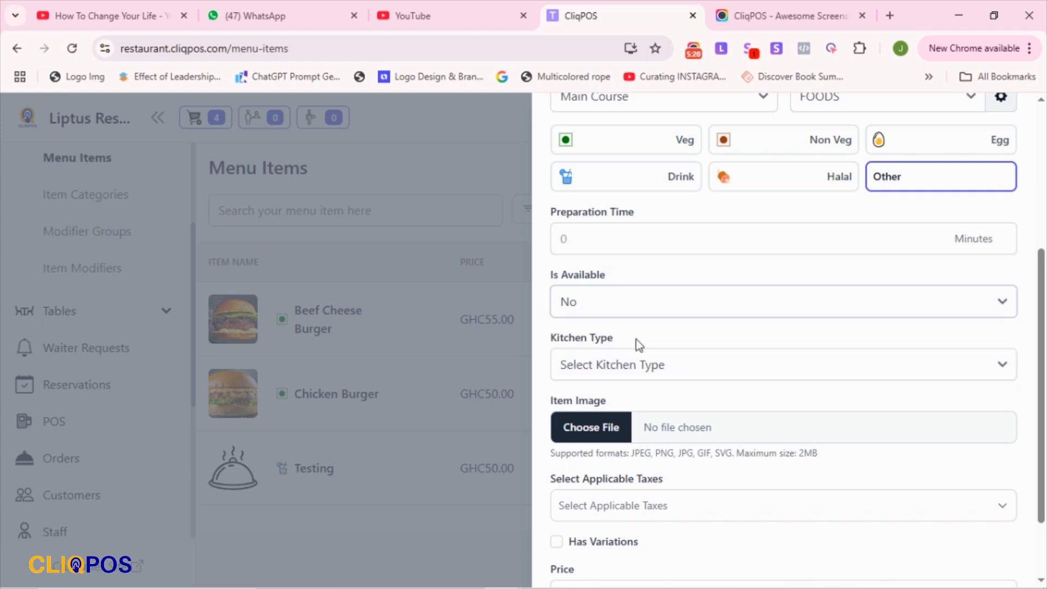
Assign the Fried Rice item to the Default Kitchen kitchen type
{"action": "scroll", "coordinate": [614, 360], "scroll_direction": "down", "scroll_amount": 2}
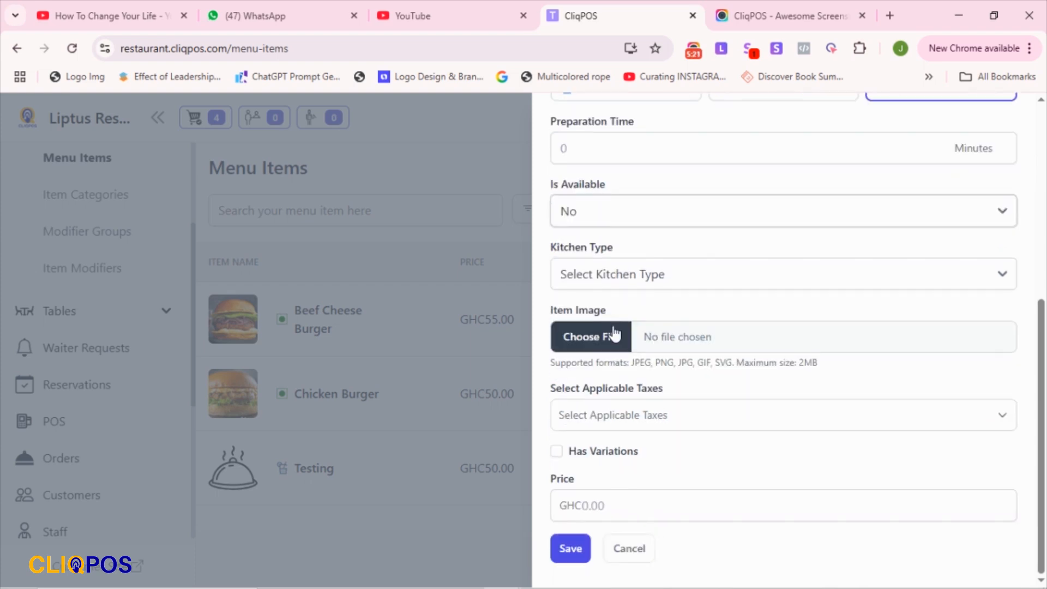
{"action": "left_click", "coordinate": [591, 277]}
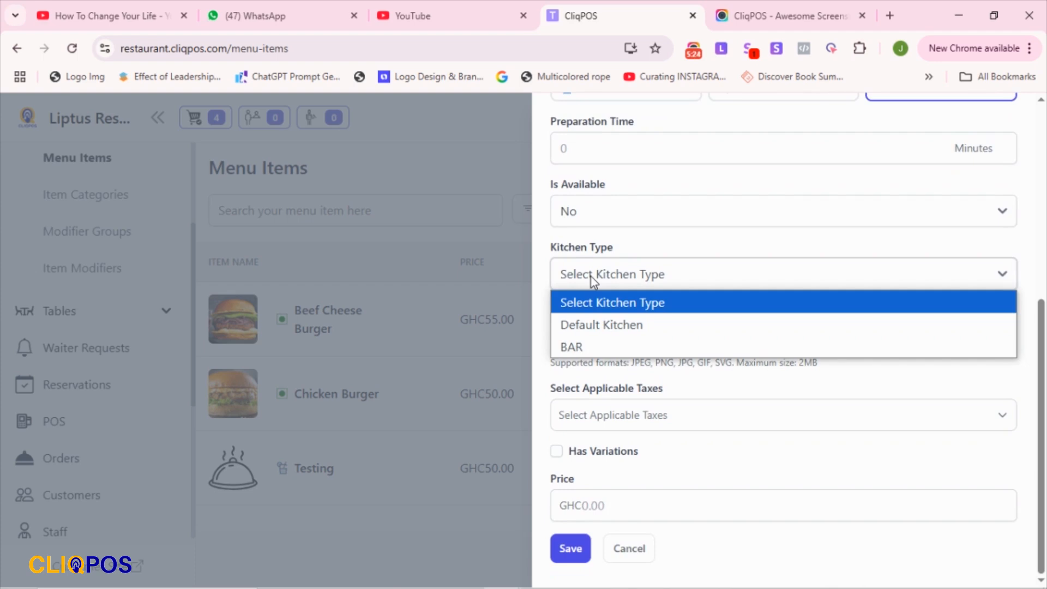
{"action": "left_click", "coordinate": [590, 273]}
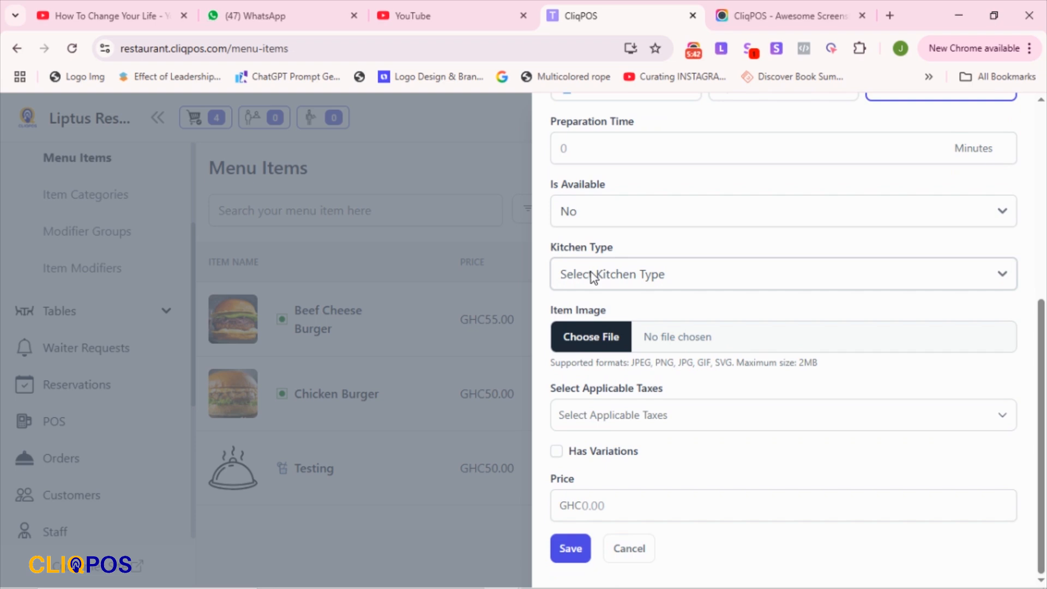
{"action": "left_click", "coordinate": [592, 274]}
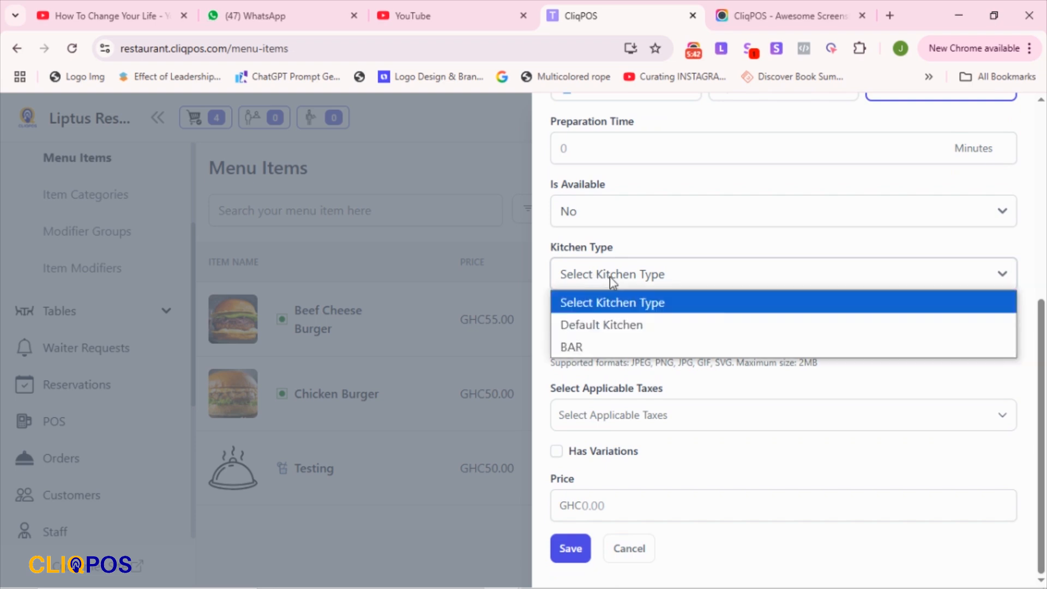
{"action": "left_click", "coordinate": [613, 330]}
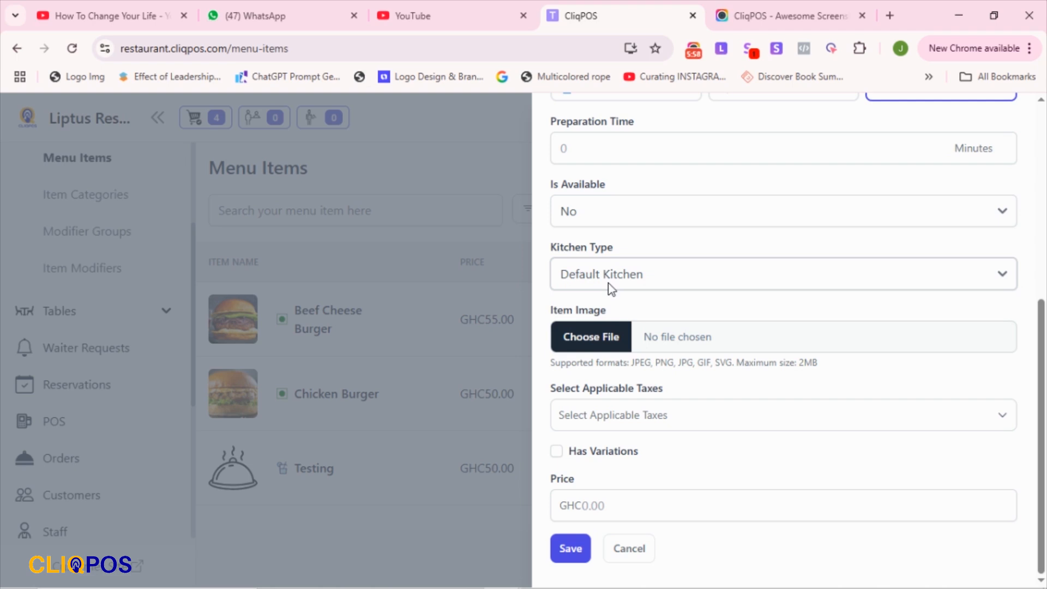
Try BAR as the item's kitchen type and return to Default Kitchen
{"action": "left_click", "coordinate": [705, 281]}
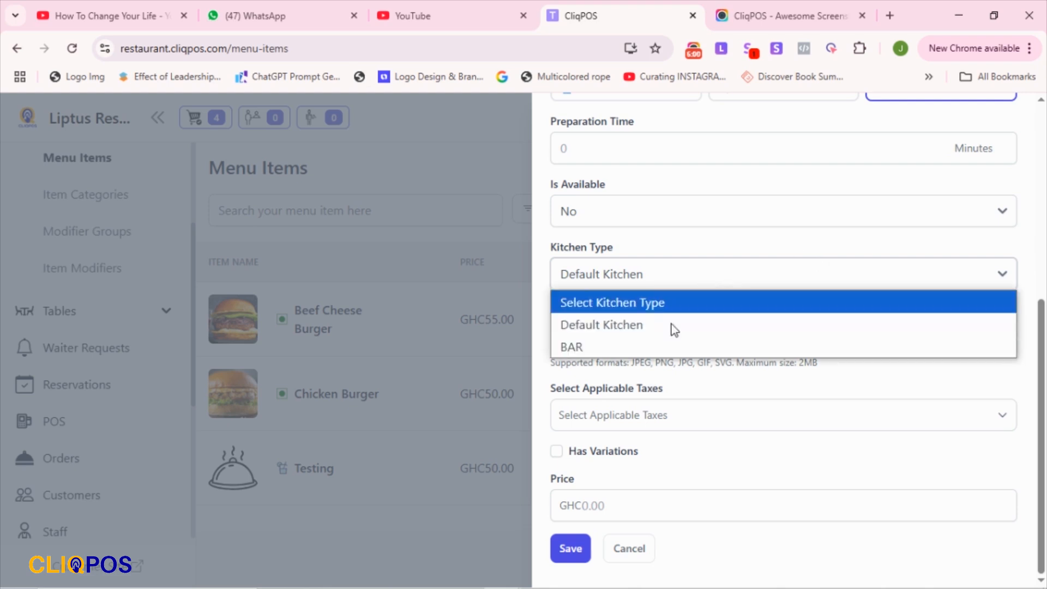
{"action": "left_click", "coordinate": [592, 347]}
{"action": "left_click", "coordinate": [598, 281]}
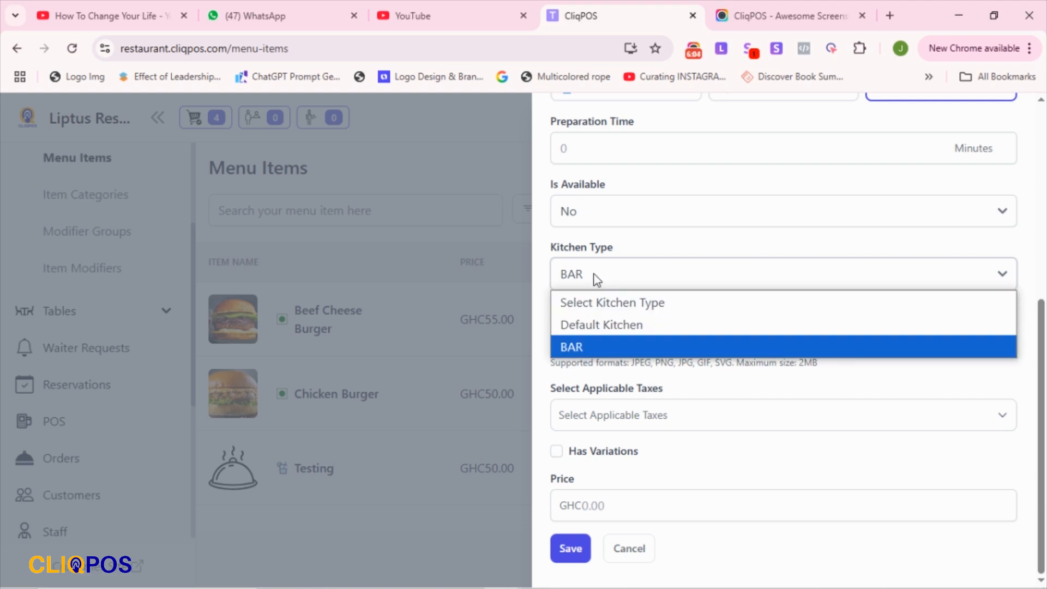
{"action": "left_click", "coordinate": [585, 346]}
{"action": "left_click", "coordinate": [595, 284]}
{"action": "left_click", "coordinate": [600, 325]}
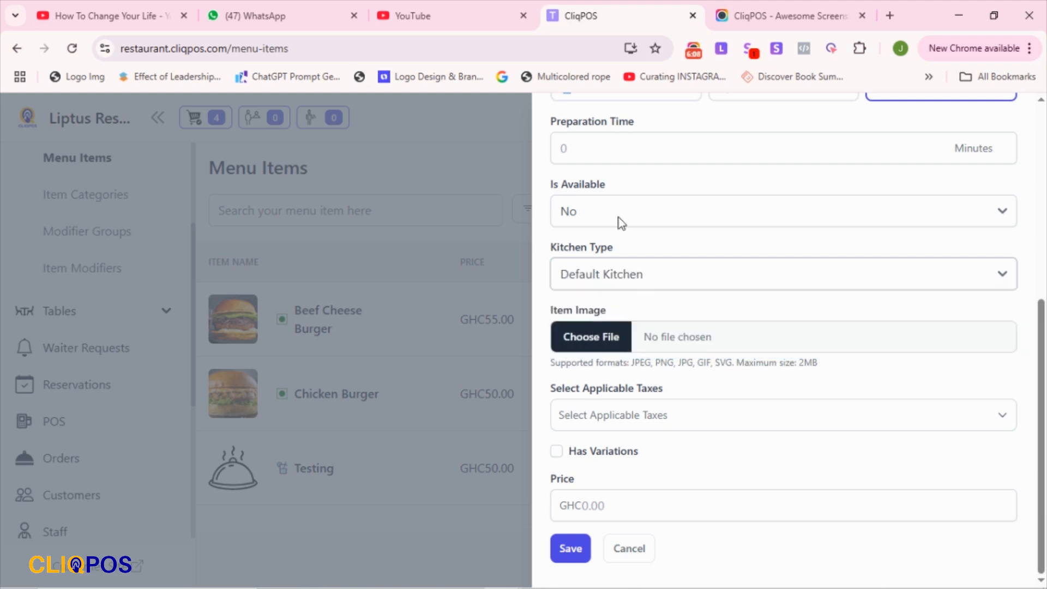
Review the entries made for the new item, including its kitchen type and item image fields
{"action": "scroll", "coordinate": [619, 234], "scroll_direction": "up", "scroll_amount": 5}
{"action": "scroll", "coordinate": [611, 226], "scroll_direction": "up", "scroll_amount": 2}
{"action": "scroll", "coordinate": [647, 244], "scroll_direction": "down", "scroll_amount": 6}
{"action": "left_click", "coordinate": [634, 275]}
{"action": "left_click", "coordinate": [634, 276]}
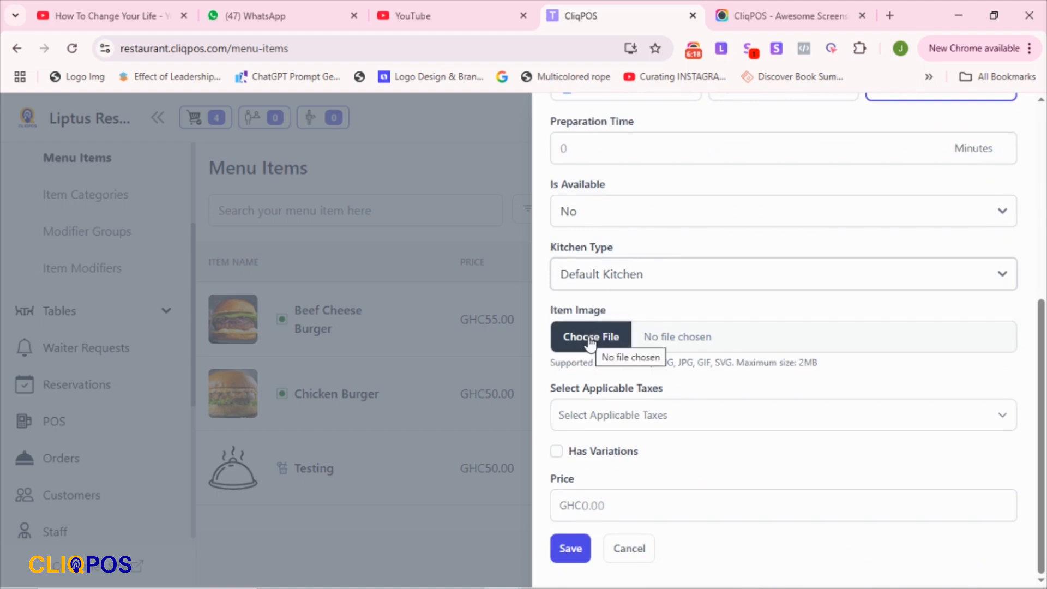
{"action": "scroll", "coordinate": [603, 294], "scroll_direction": "up", "scroll_amount": 2}
{"action": "scroll", "coordinate": [606, 286], "scroll_direction": "down", "scroll_amount": 2}
{"action": "scroll", "coordinate": [607, 280], "scroll_direction": "up", "scroll_amount": 2}
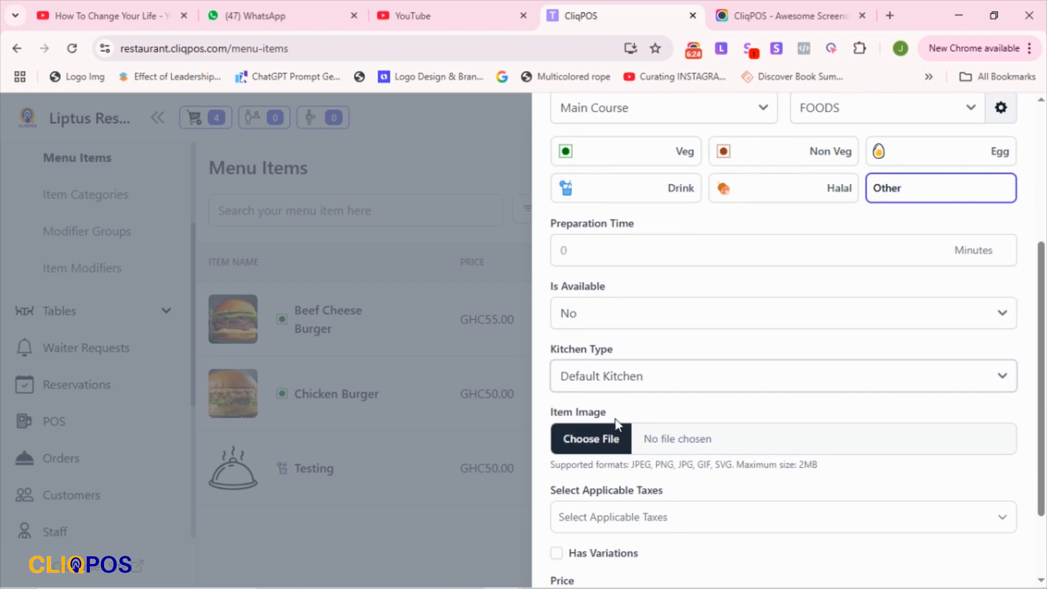
{"action": "scroll", "coordinate": [616, 421], "scroll_direction": "down", "scroll_amount": 2}
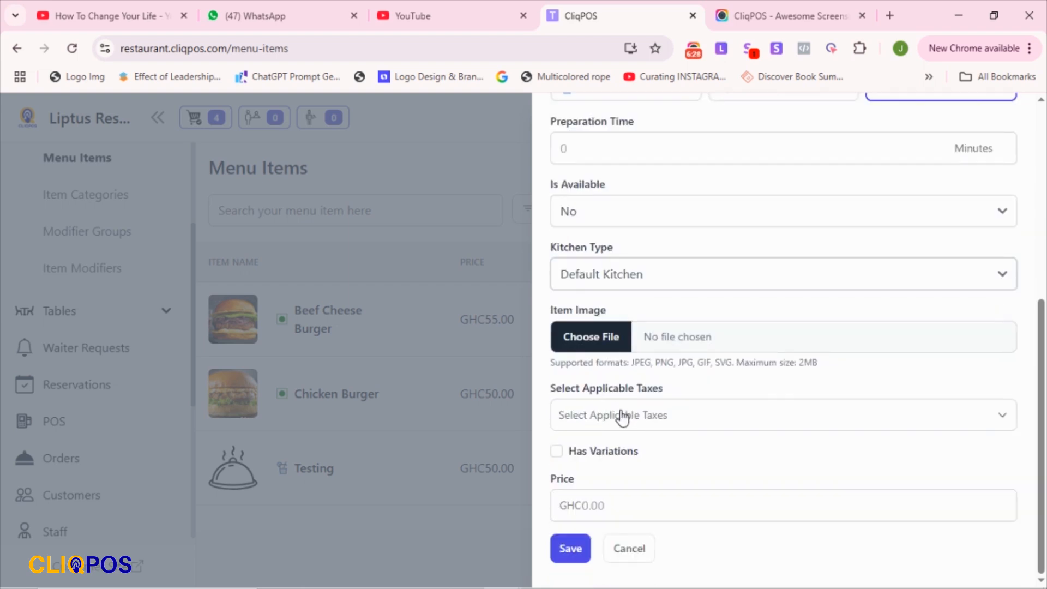
Try applying the GETFund and Covid Levy taxes to the item and clear both again
{"action": "left_click", "coordinate": [623, 417]}
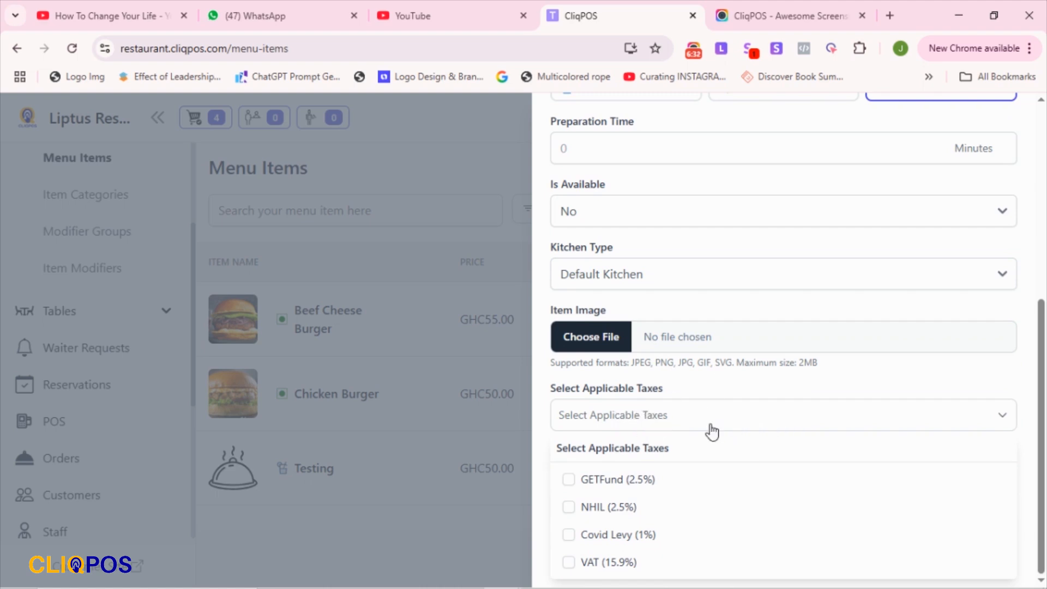
{"action": "left_click", "coordinate": [608, 489]}
{"action": "left_click", "coordinate": [615, 541]}
{"action": "left_click", "coordinate": [587, 490]}
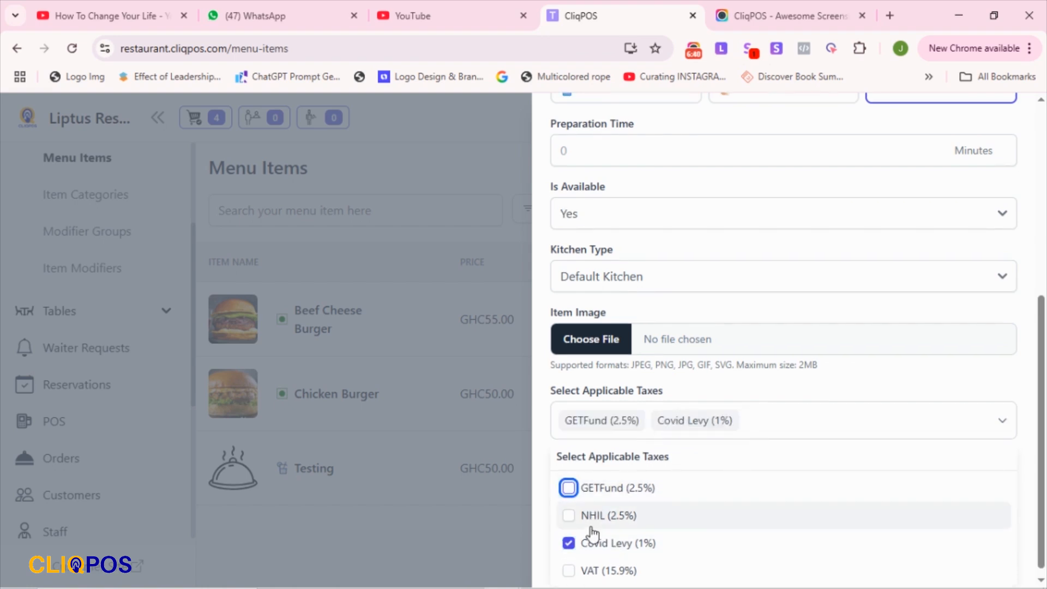
{"action": "left_click", "coordinate": [595, 540]}
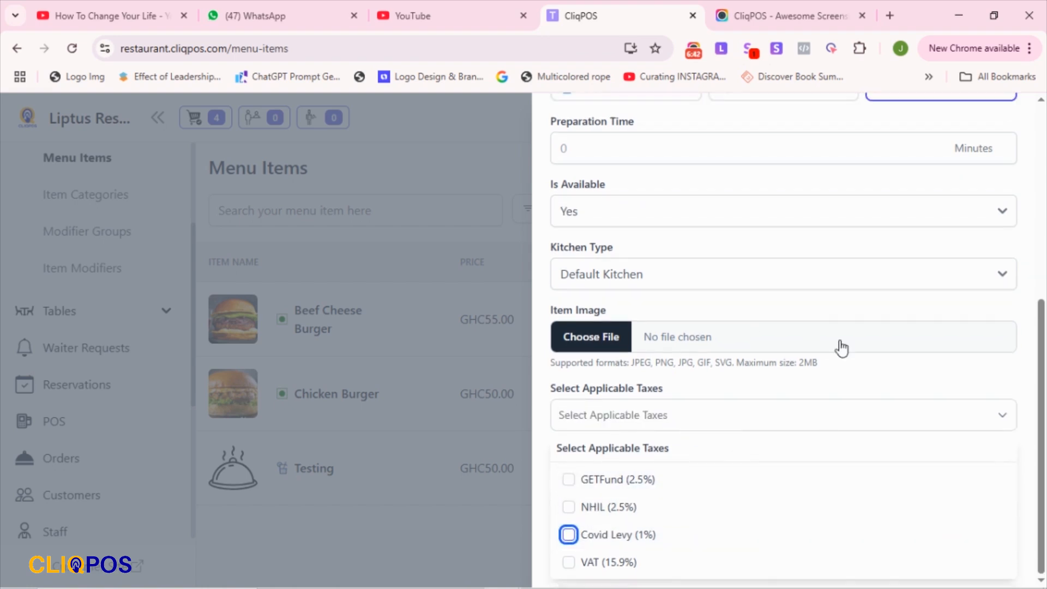
{"action": "left_click", "coordinate": [764, 425]}
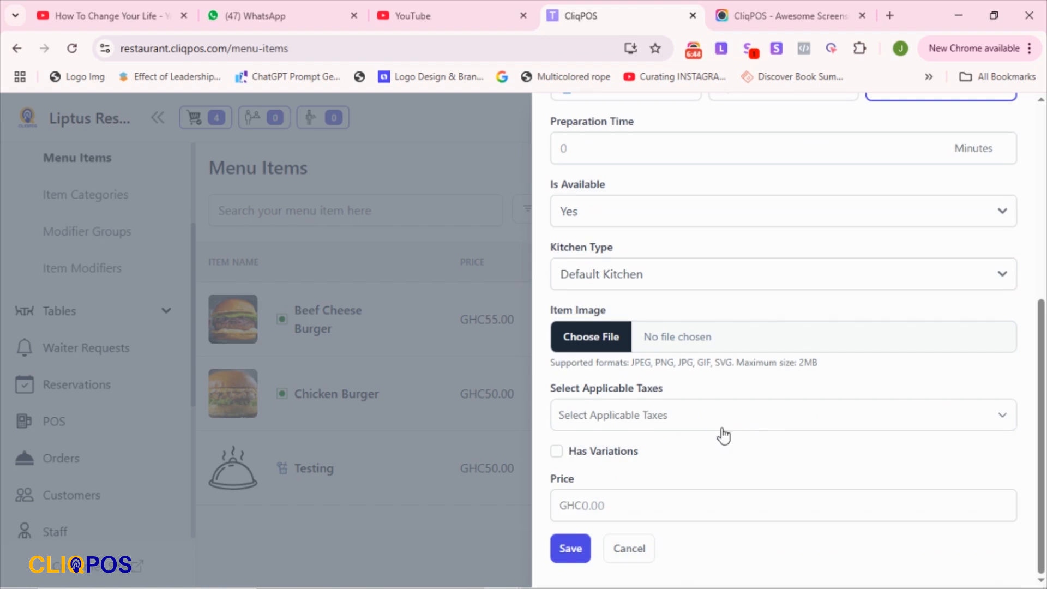
Set the Fried Rice item's price to GHC 100 and save the new item
{"action": "left_click", "coordinate": [592, 511]}
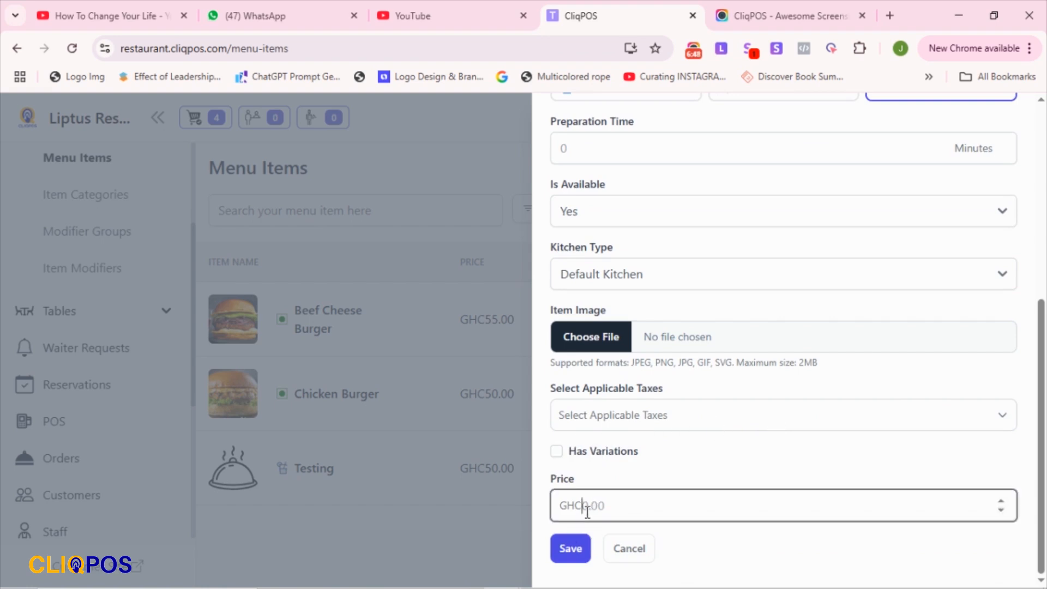
{"action": "type", "text": "100"}
{"action": "scroll", "coordinate": [615, 492], "scroll_direction": "down", "scroll_amount": 8}
{"action": "double_click", "coordinate": [589, 507]}
{"action": "type", "text": "100"}
{"action": "scroll", "coordinate": [688, 390], "scroll_direction": "up", "scroll_amount": 1}
{"action": "scroll", "coordinate": [698, 398], "scroll_direction": "down", "scroll_amount": 1}
{"action": "left_click", "coordinate": [572, 549]}
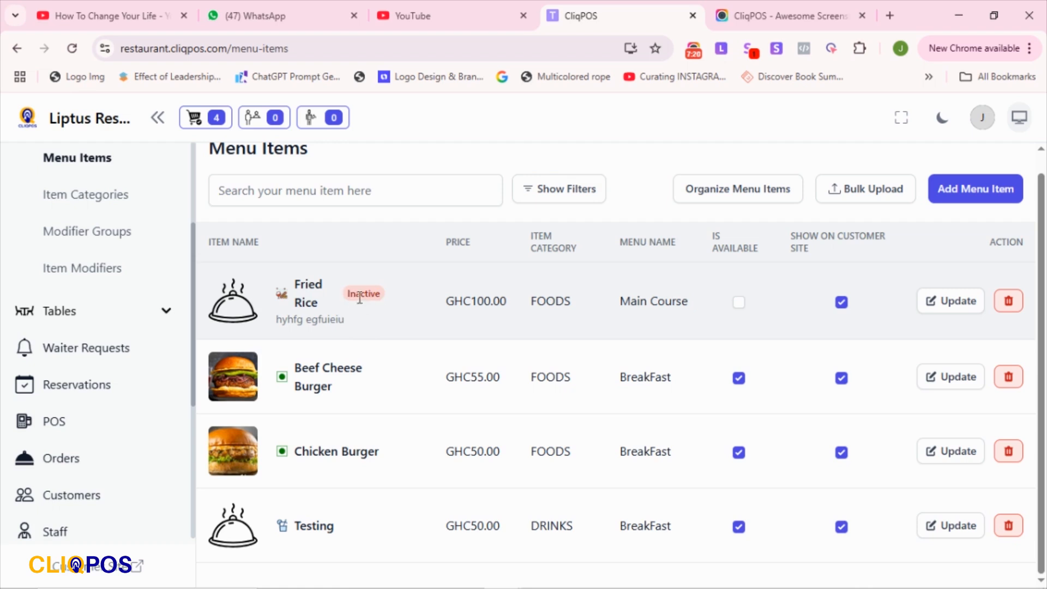
Update the Fried Rice item so its availability is Yes and save the change
{"action": "left_click", "coordinate": [950, 303]}
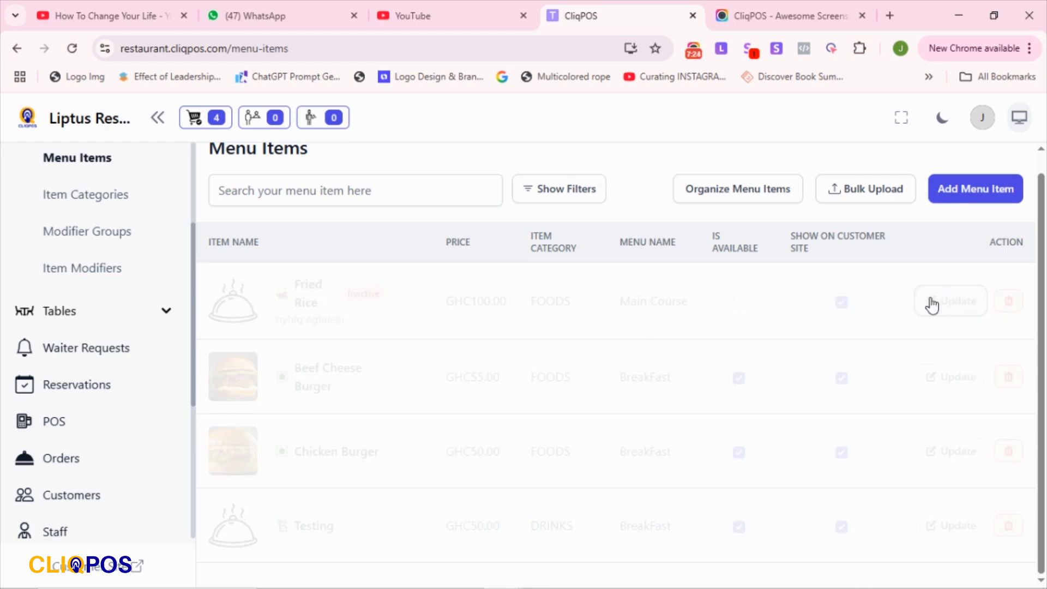
{"action": "scroll", "coordinate": [744, 345], "scroll_direction": "down", "scroll_amount": 1}
{"action": "scroll", "coordinate": [744, 345], "scroll_direction": "down", "scroll_amount": 6}
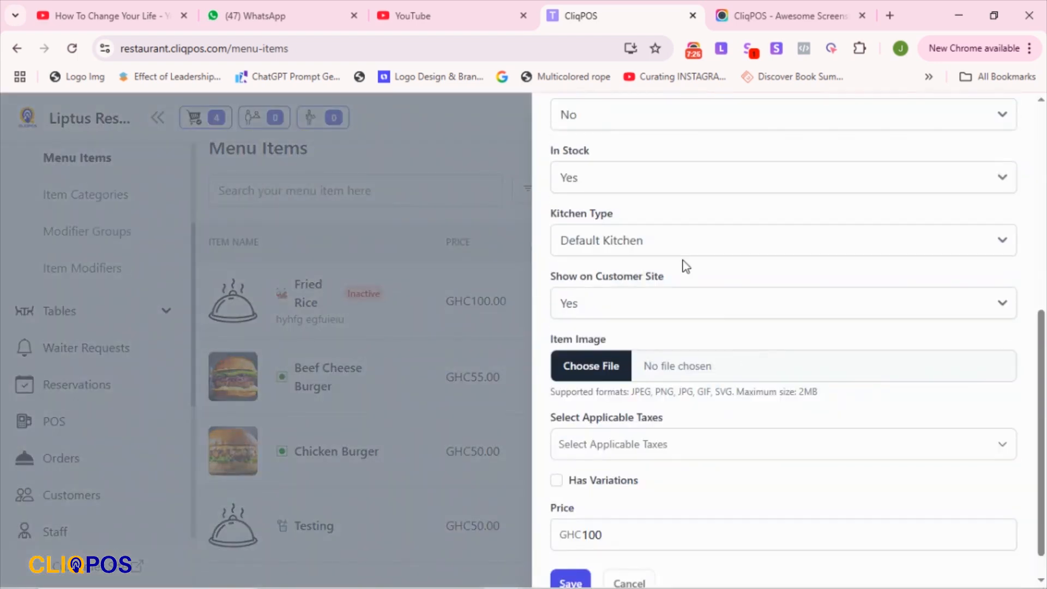
{"action": "scroll", "coordinate": [650, 243], "scroll_direction": "up", "scroll_amount": 4}
{"action": "left_click", "coordinate": [599, 326]}
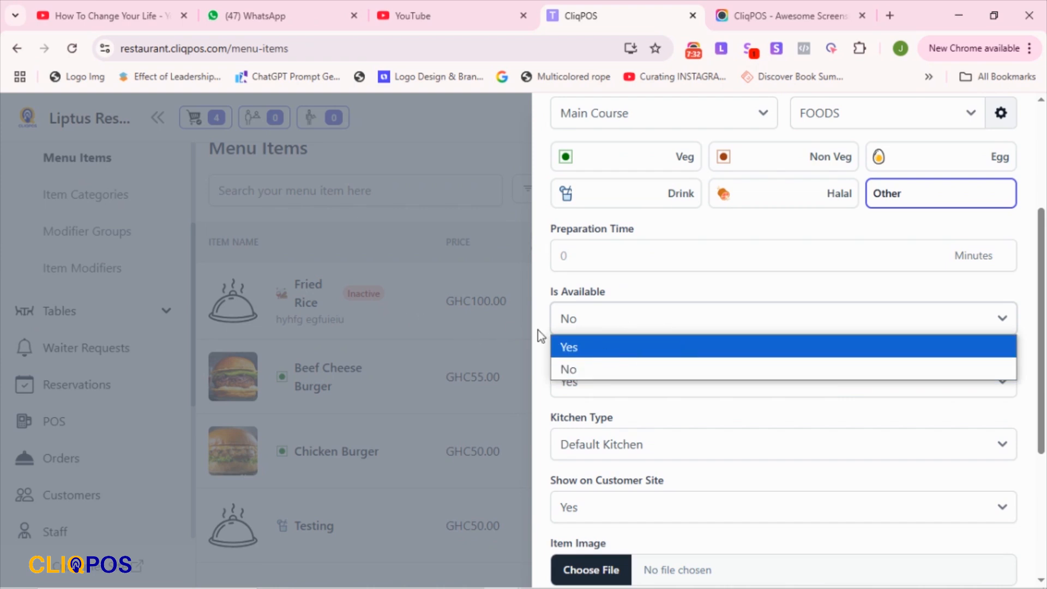
{"action": "left_click", "coordinate": [596, 349]}
{"action": "scroll", "coordinate": [741, 423], "scroll_direction": "down", "scroll_amount": 5}
{"action": "left_click", "coordinate": [570, 550]}
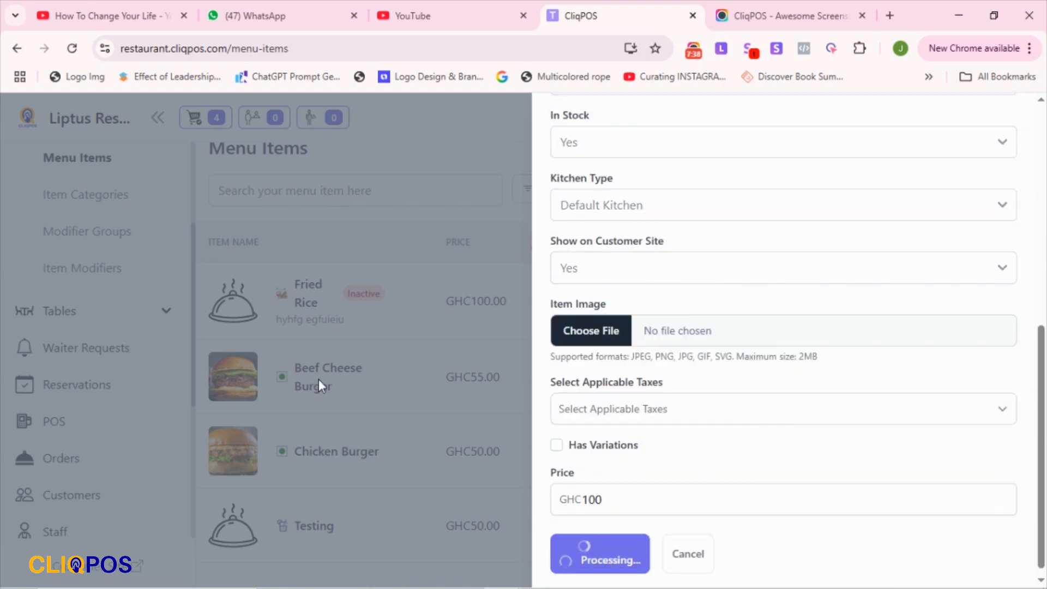
{"action": "left_click", "coordinate": [371, 306]}
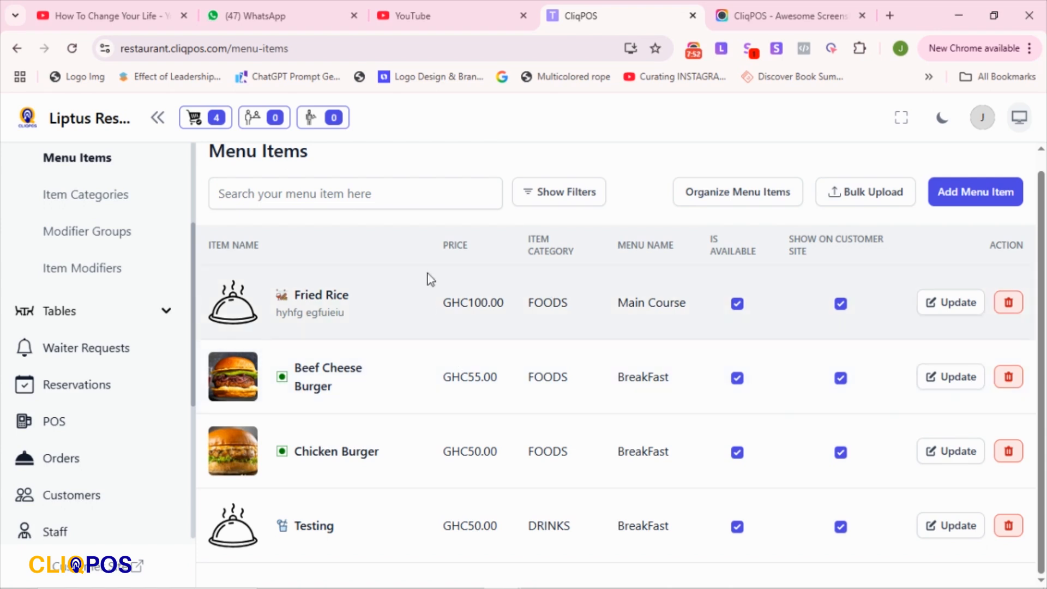
Open the list of item categories
{"action": "scroll", "coordinate": [136, 206], "scroll_direction": "up", "scroll_amount": 3}
{"action": "scroll", "coordinate": [112, 341], "scroll_direction": "down", "scroll_amount": 1}
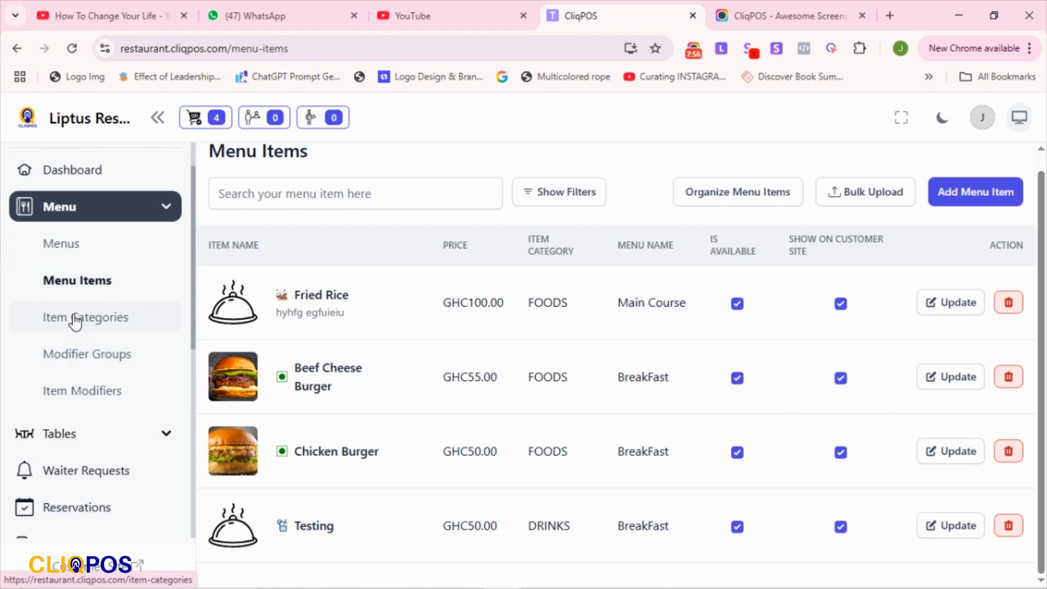
{"action": "left_click", "coordinate": [76, 323]}
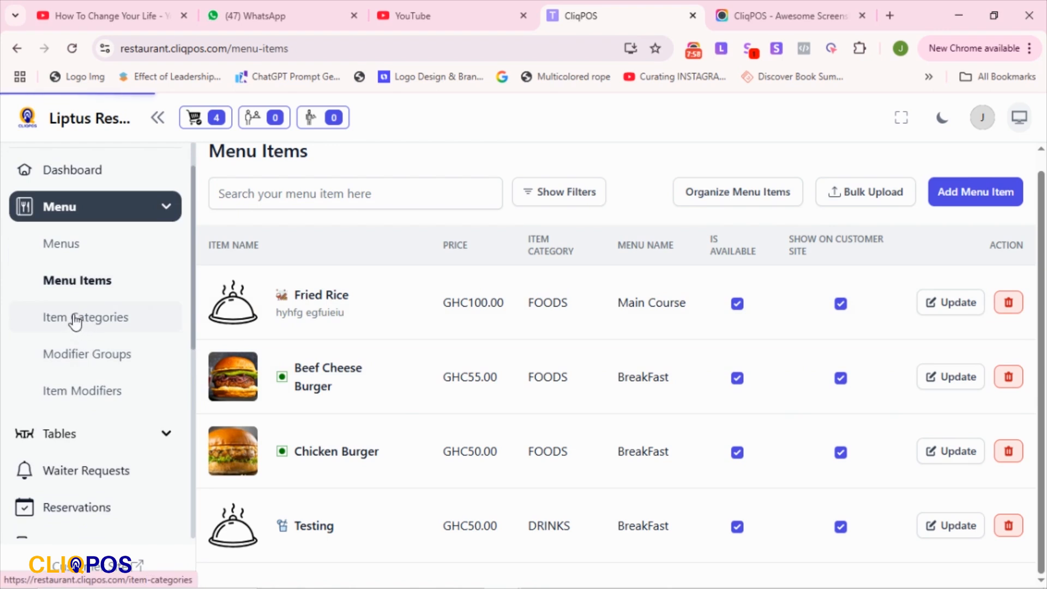
{"action": "scroll", "coordinate": [76, 323], "scroll_direction": "down", "scroll_amount": 4}
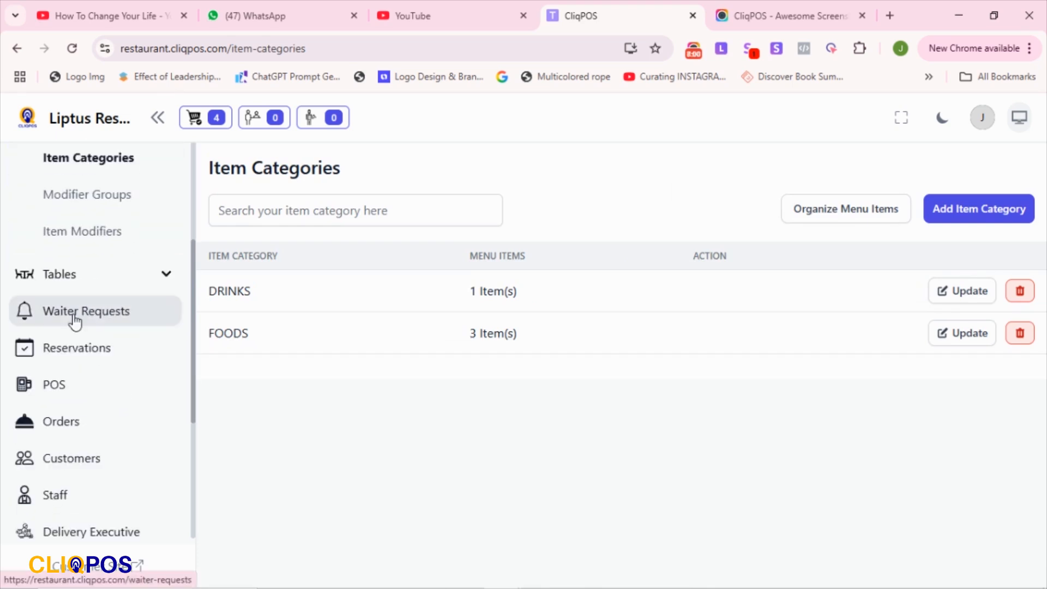
View the form for adding an item category and close it without saving
{"action": "left_click", "coordinate": [959, 217]}
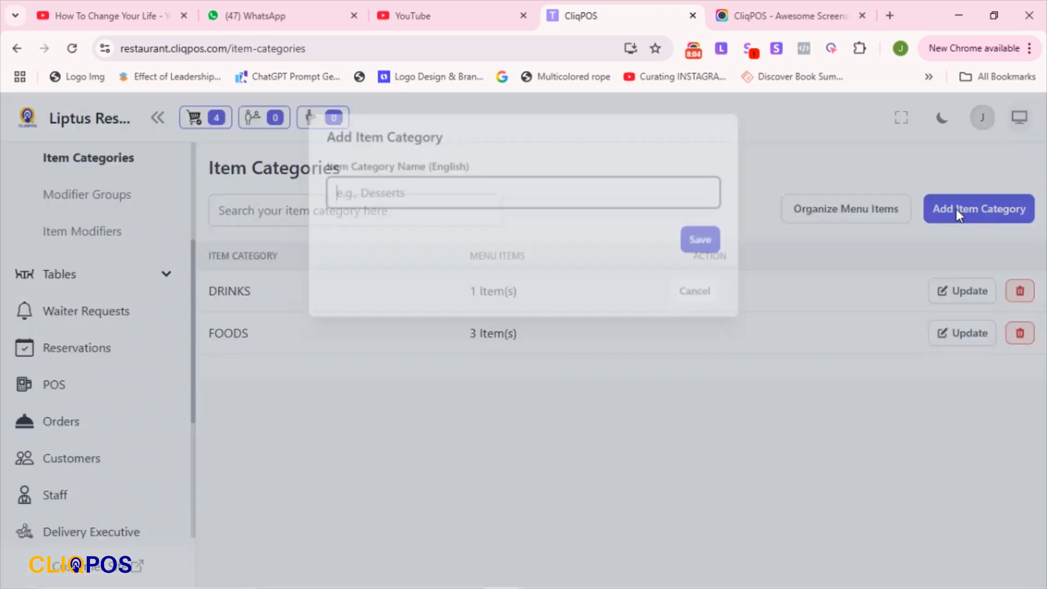
{"action": "left_click", "coordinate": [410, 200]}
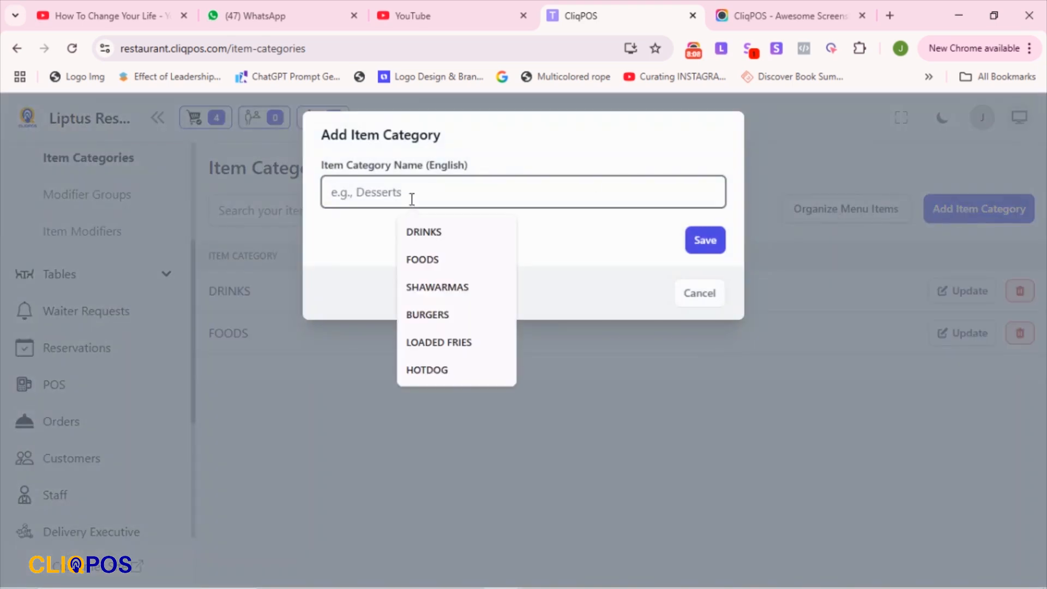
{"action": "left_click", "coordinate": [699, 292]}
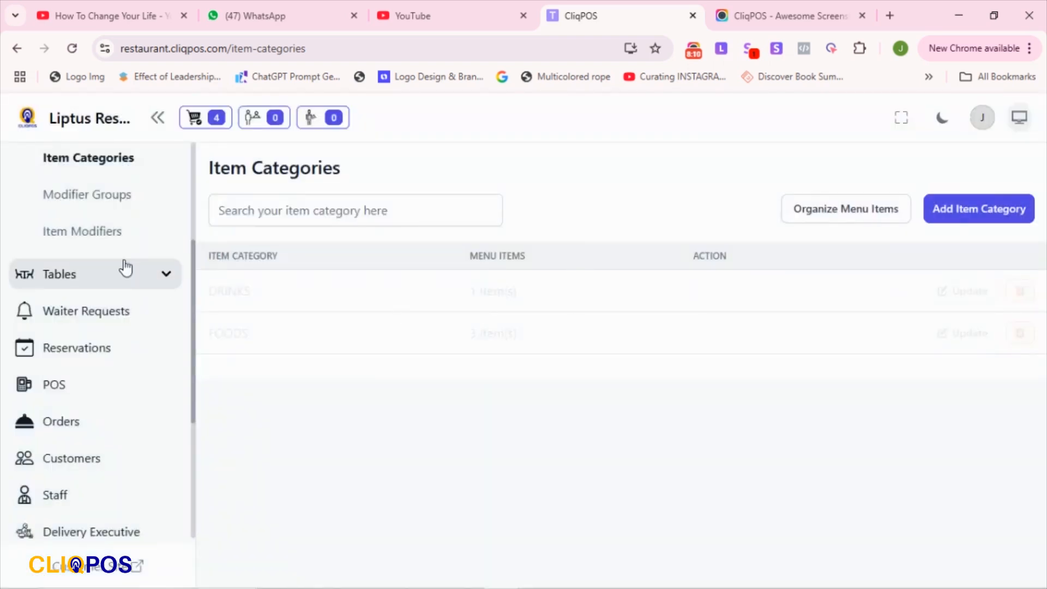
Collapse the Menu group in the navigation
{"action": "scroll", "coordinate": [109, 299], "scroll_direction": "up", "scroll_amount": 4}
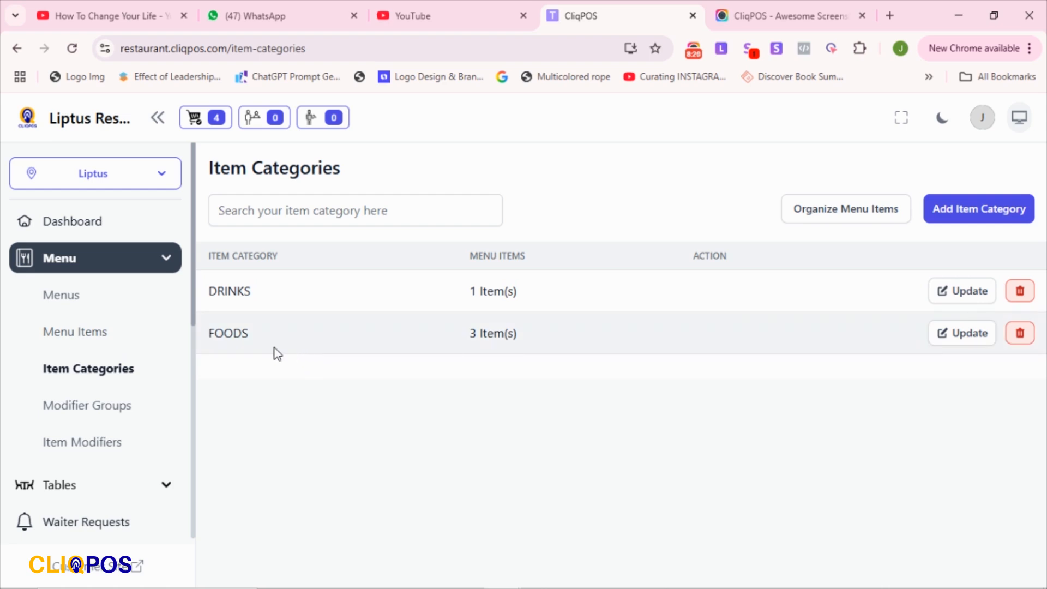
{"action": "left_click", "coordinate": [165, 260]}
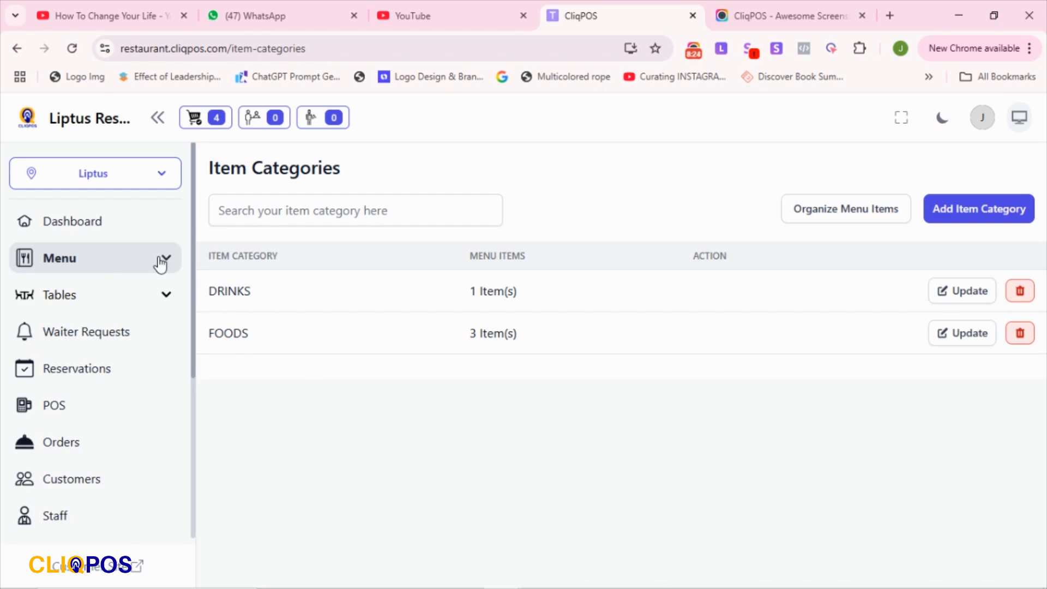
{"action": "left_click", "coordinate": [161, 263]}
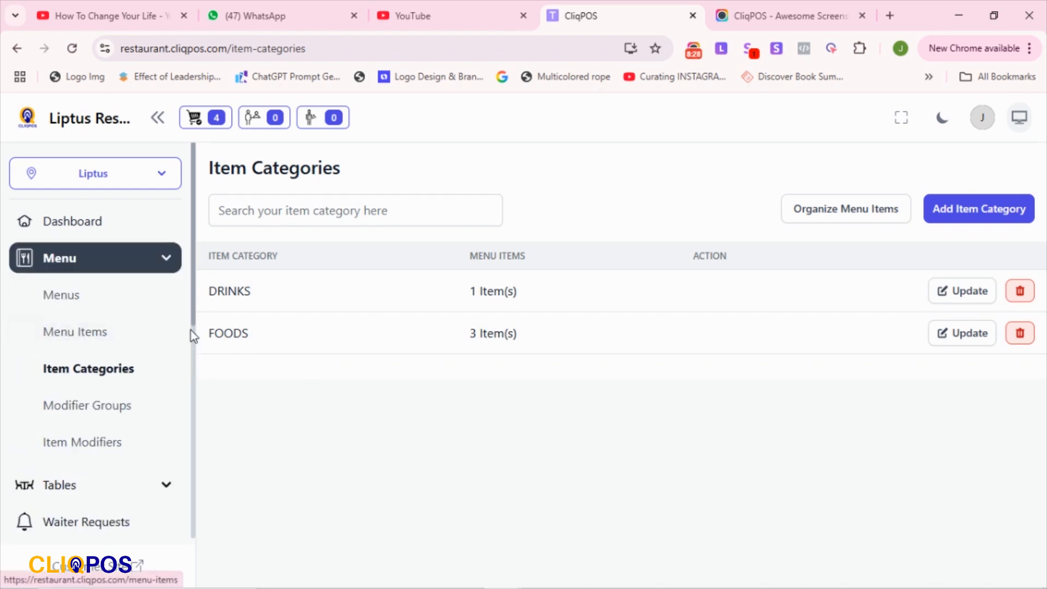
{"action": "left_click", "coordinate": [166, 261]}
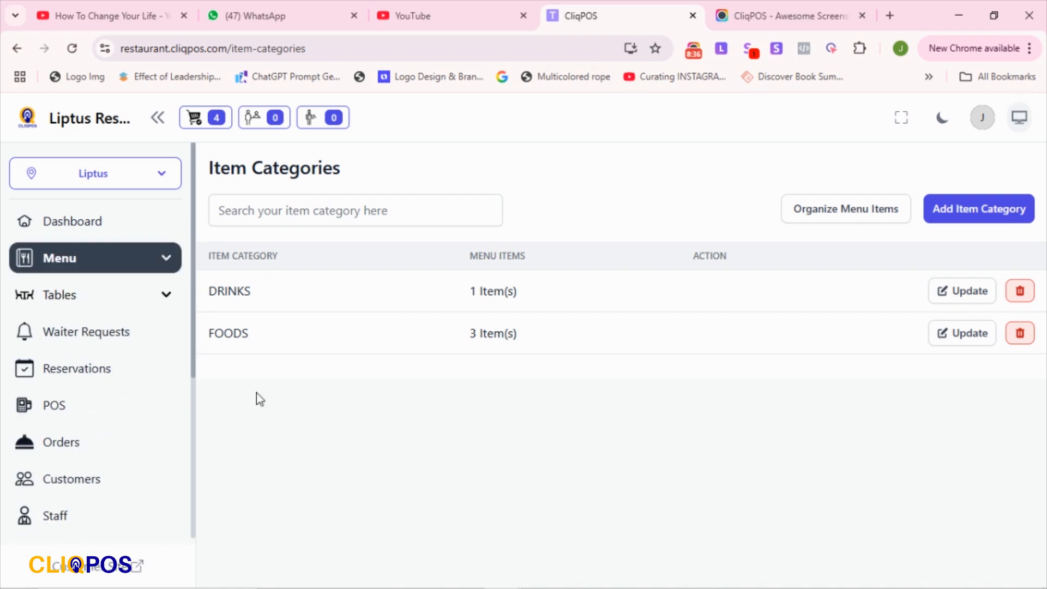
{"action": "left_click", "coordinate": [129, 267]}
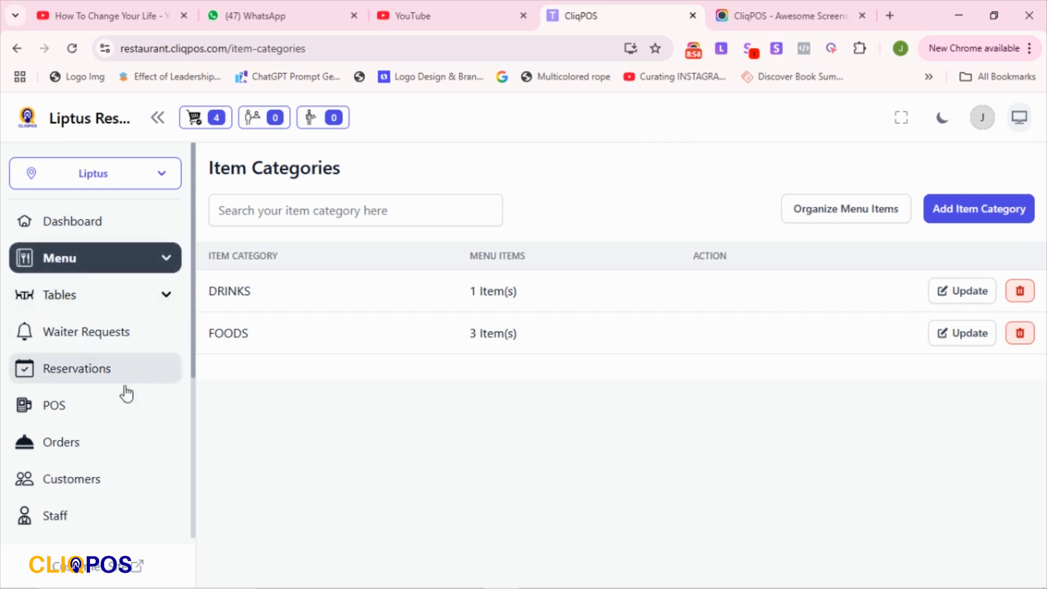
Open the POS, filter the items by the Main Course menu and add Fried Rice to the new order
{"action": "left_click", "coordinate": [59, 407]}
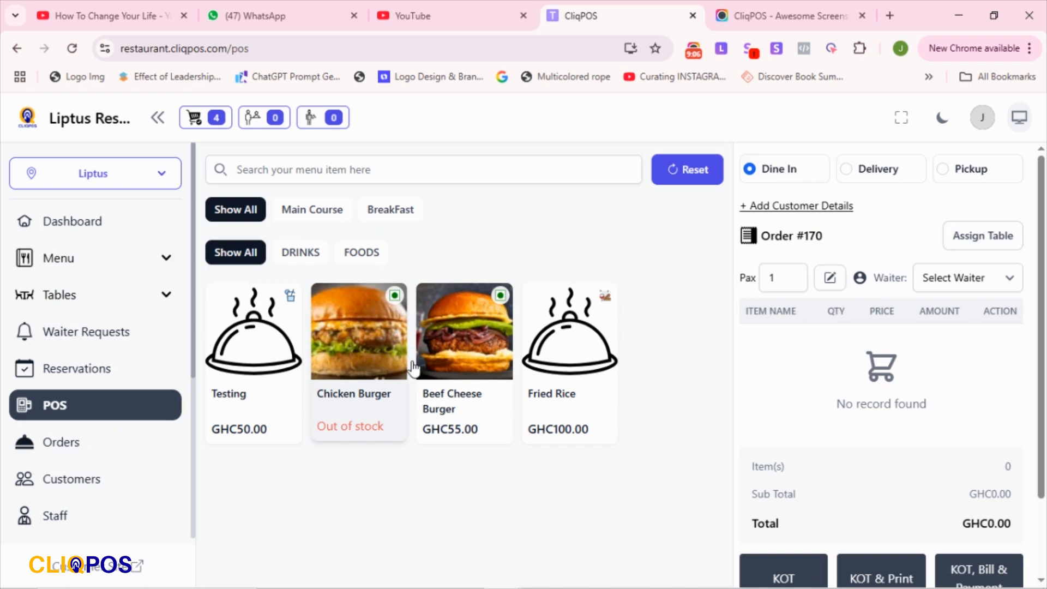
{"action": "scroll", "coordinate": [444, 502], "scroll_direction": "down", "scroll_amount": 2}
{"action": "scroll", "coordinate": [409, 434], "scroll_direction": "up", "scroll_amount": 2}
{"action": "scroll", "coordinate": [480, 374], "scroll_direction": "down", "scroll_amount": 1}
{"action": "scroll", "coordinate": [476, 414], "scroll_direction": "down", "scroll_amount": 1}
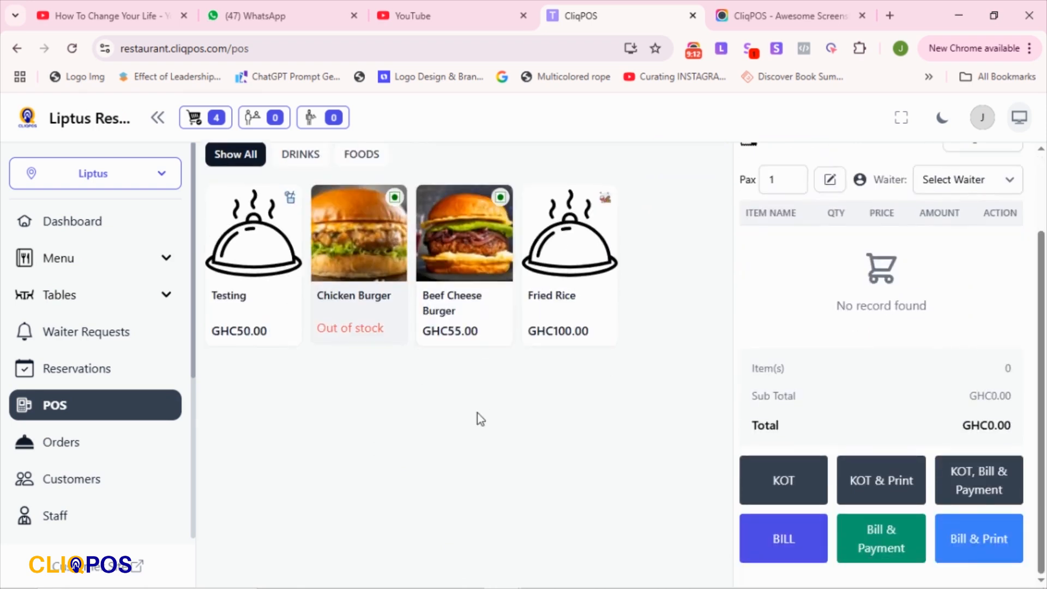
{"action": "scroll", "coordinate": [475, 414], "scroll_direction": "up", "scroll_amount": 2}
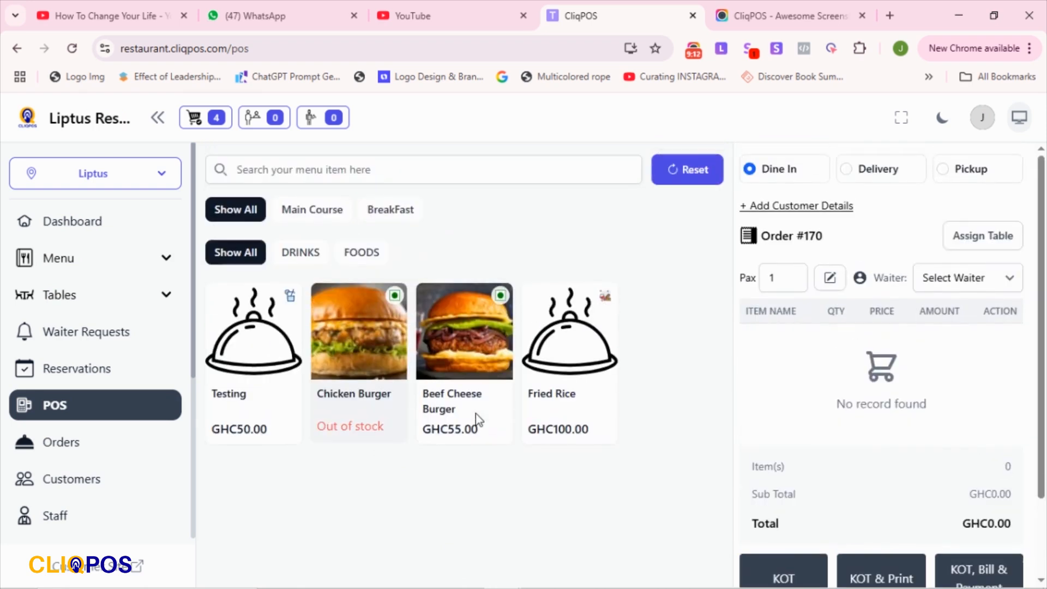
{"action": "left_click", "coordinate": [312, 214]}
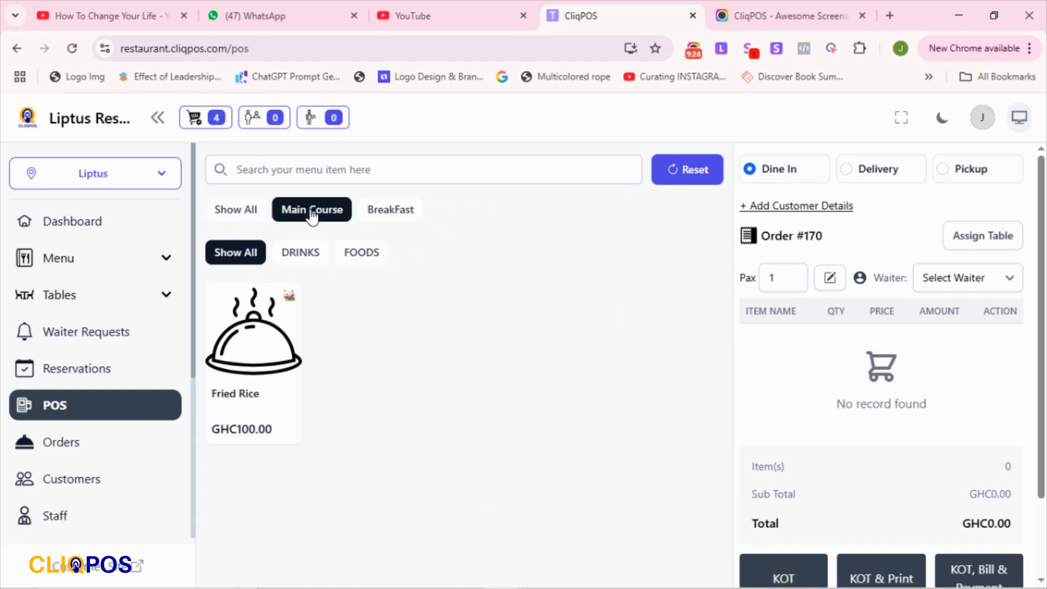
{"action": "left_click", "coordinate": [250, 363]}
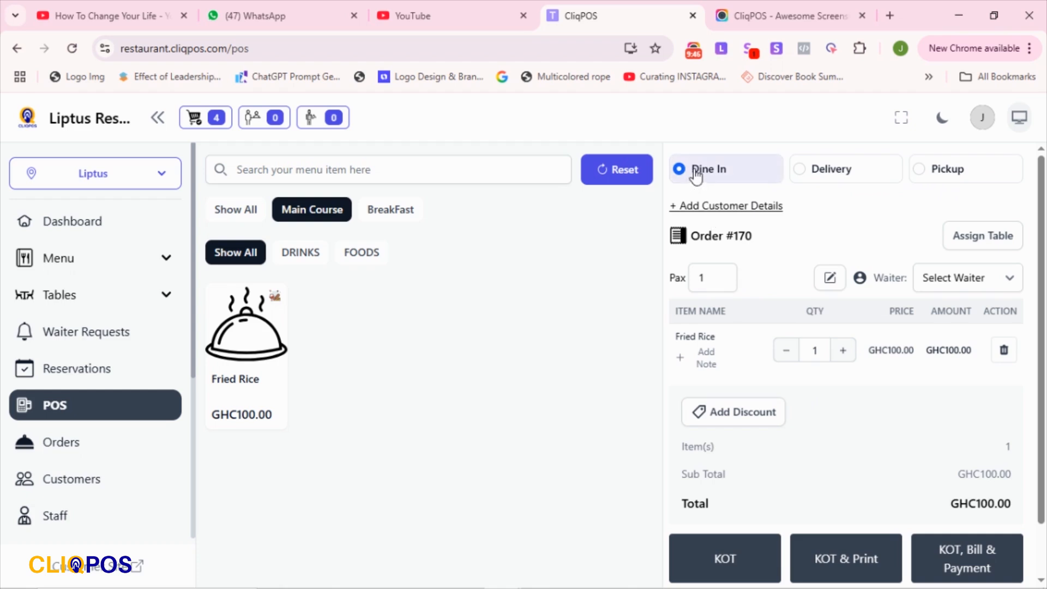
Try the Delivery and Pickup order types and return the order to Dine In
{"action": "left_click", "coordinate": [822, 175]}
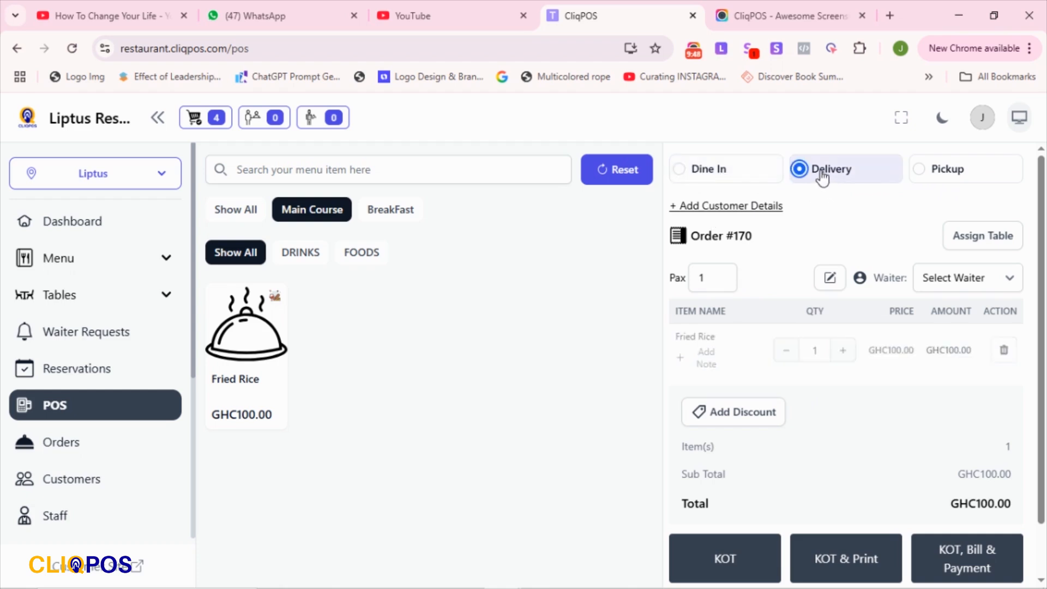
{"action": "left_click", "coordinate": [926, 175]}
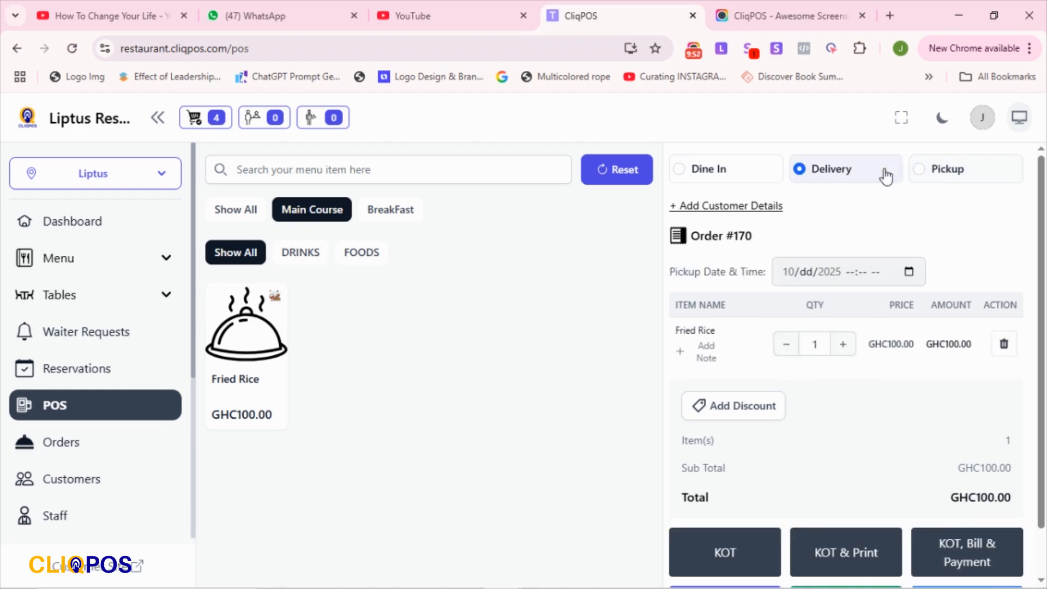
{"action": "left_click", "coordinate": [718, 174]}
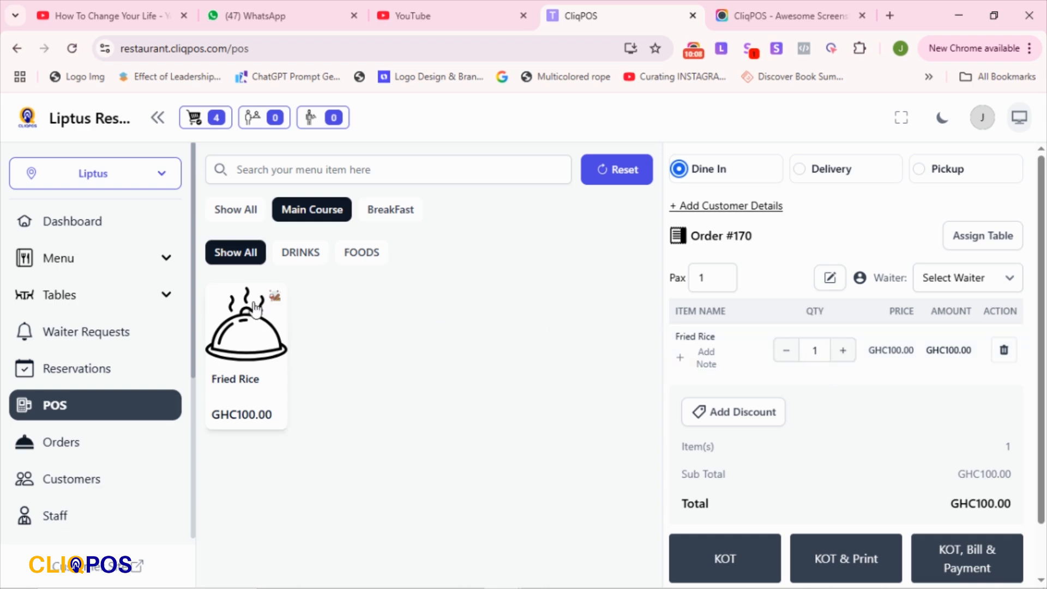
Set the Fried Rice quantity on the order to 2
{"action": "left_click", "coordinate": [271, 347]}
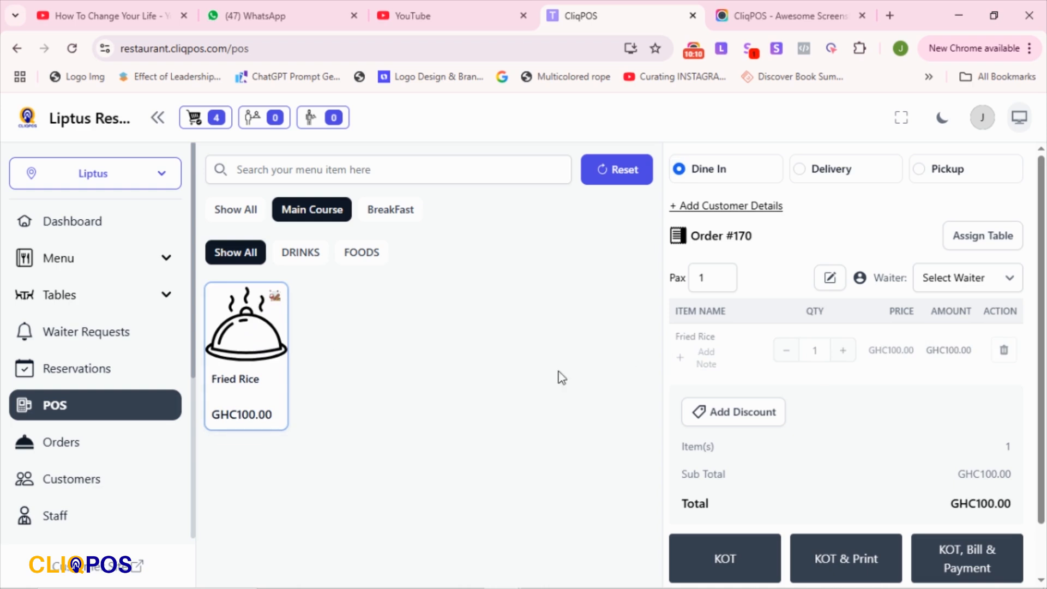
{"action": "left_click", "coordinate": [840, 354]}
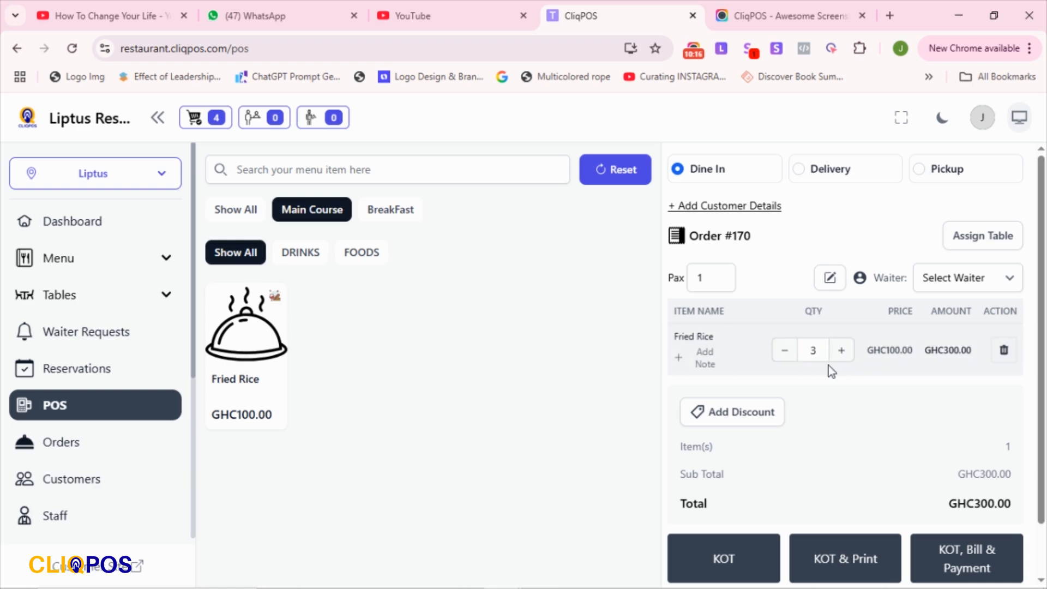
{"action": "left_click", "coordinate": [787, 355]}
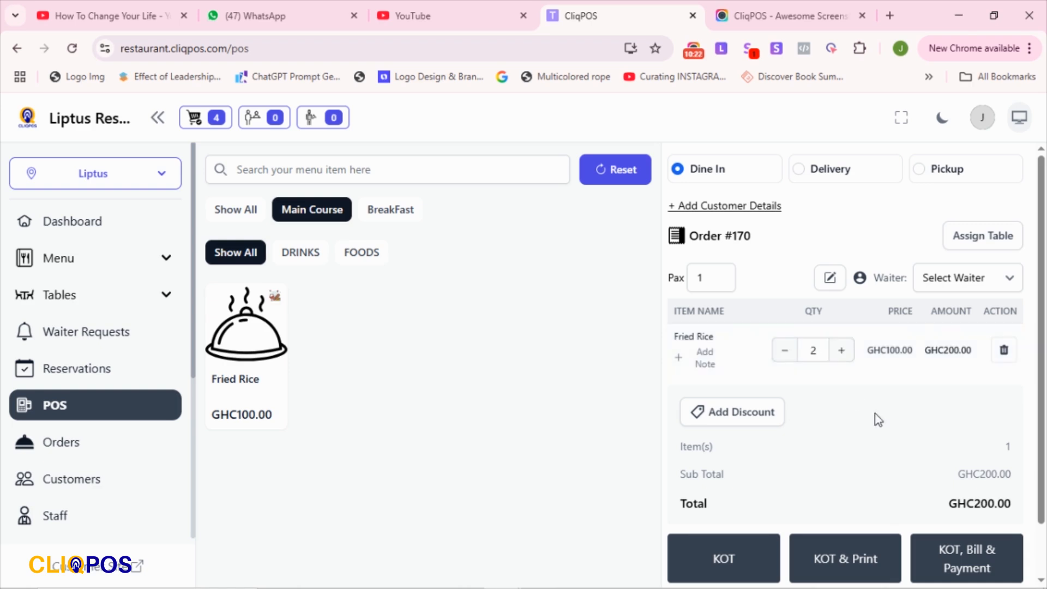
Bill the Fried Rice order and complete its full payment in cash
{"action": "scroll", "coordinate": [872, 420], "scroll_direction": "down", "scroll_amount": 2}
{"action": "scroll", "coordinate": [768, 371], "scroll_direction": "up", "scroll_amount": 2}
{"action": "scroll", "coordinate": [807, 368], "scroll_direction": "down", "scroll_amount": 2}
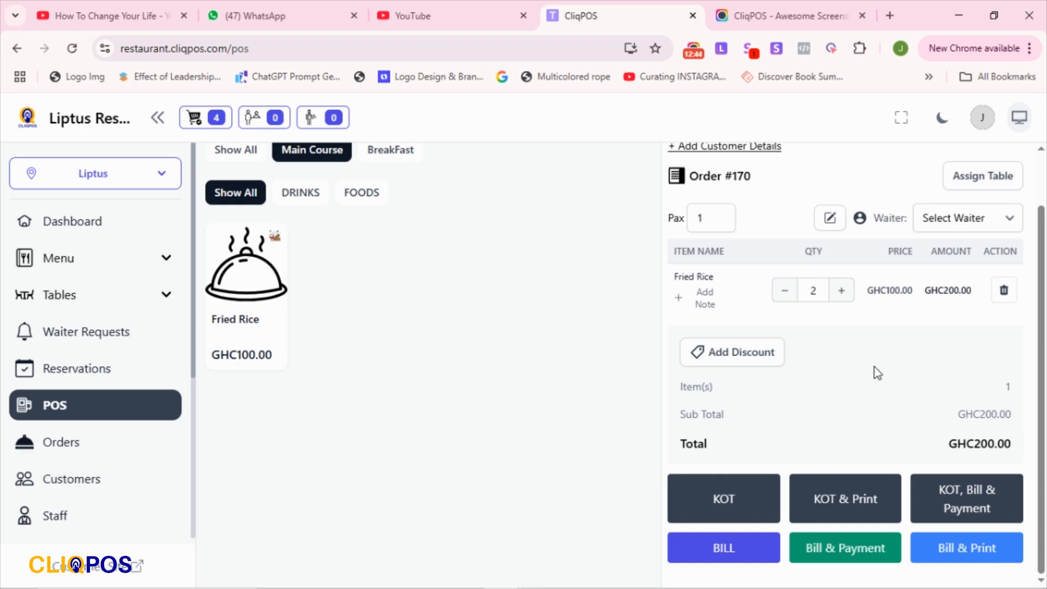
{"action": "left_click", "coordinate": [830, 555]}
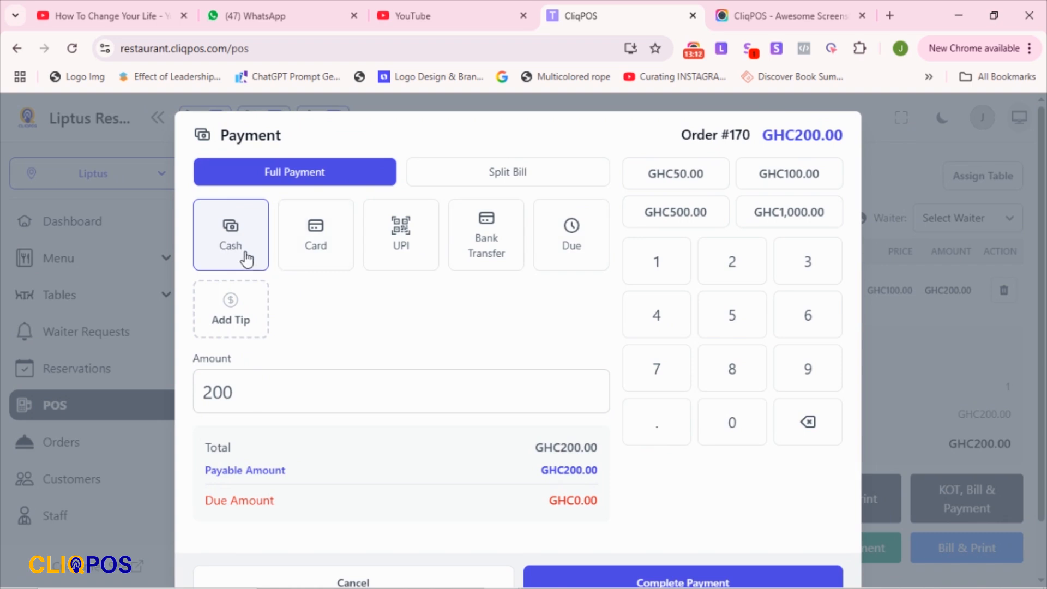
{"action": "left_click", "coordinate": [311, 248]}
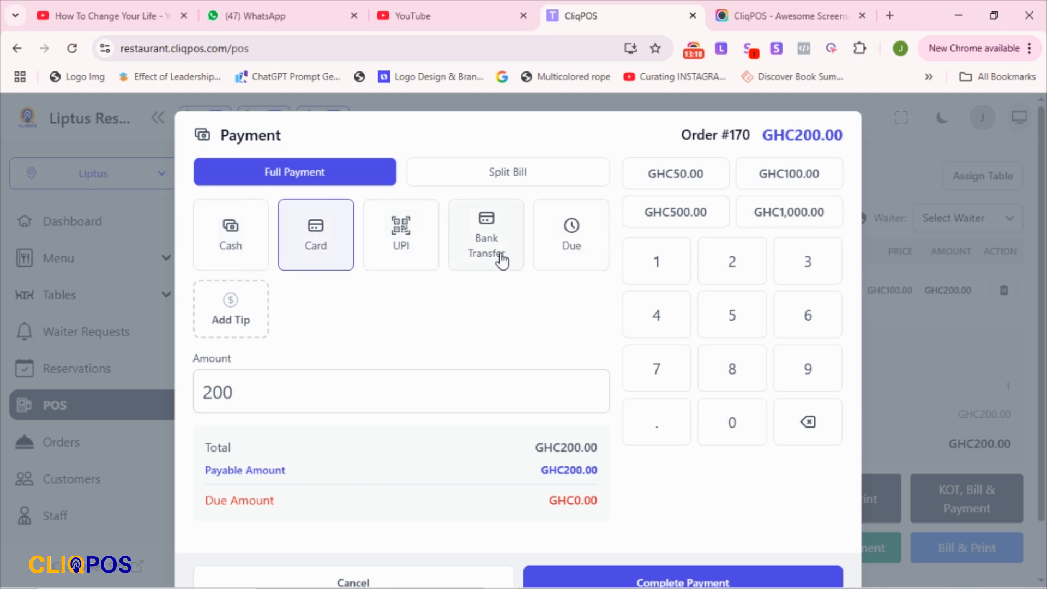
{"action": "left_click", "coordinate": [234, 258]}
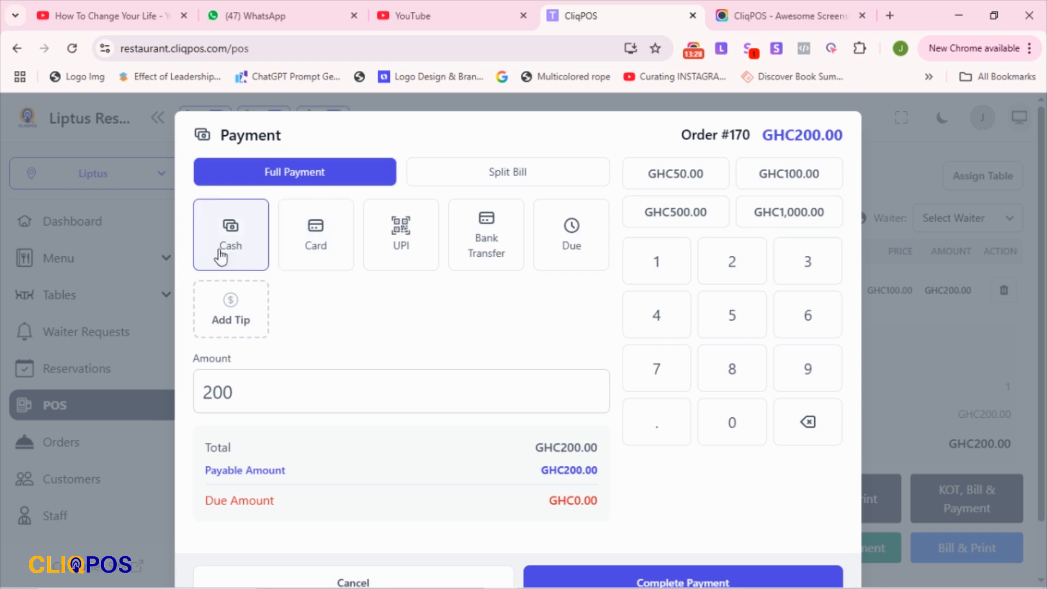
{"action": "scroll", "coordinate": [381, 365], "scroll_direction": "down", "scroll_amount": 2}
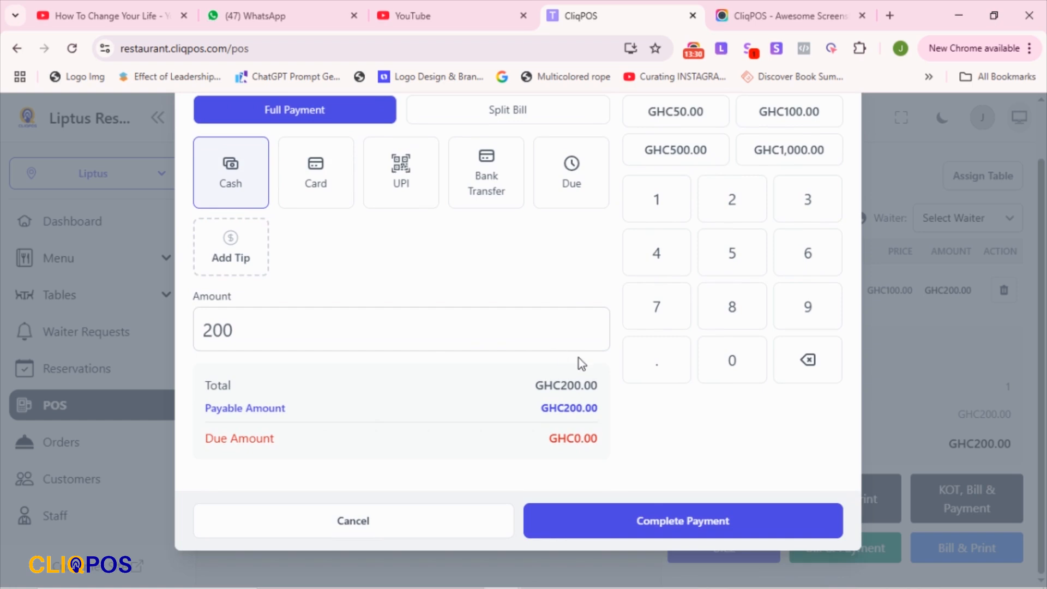
{"action": "left_click", "coordinate": [625, 520]}
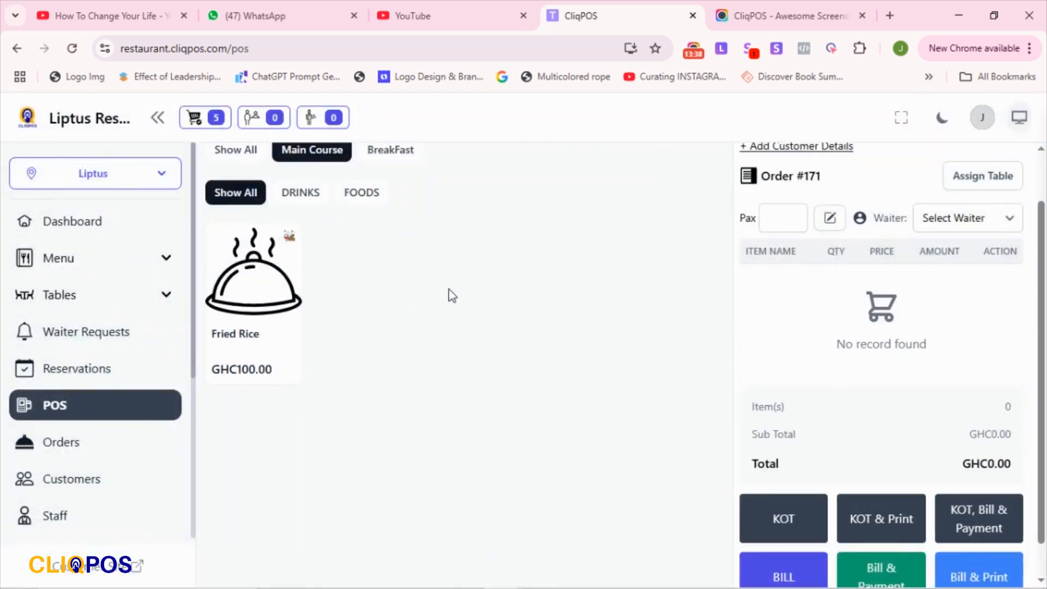
Print the paid order's receipt on the XP-80C printer, then return to the POS and close the order details
{"action": "scroll", "coordinate": [669, 365], "scroll_direction": "down", "scroll_amount": 2}
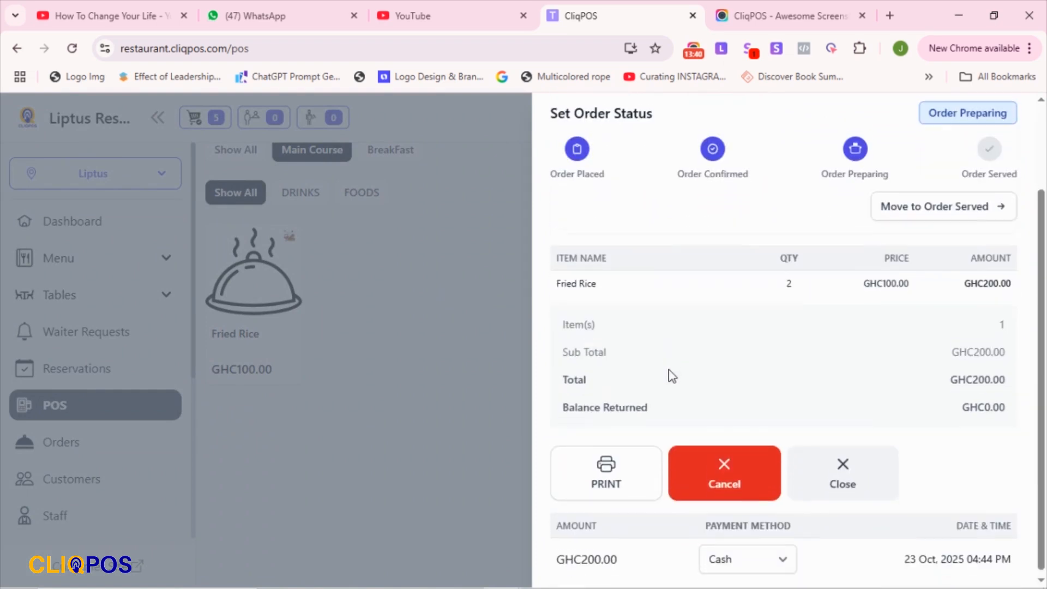
{"action": "scroll", "coordinate": [652, 362], "scroll_direction": "up", "scroll_amount": 2}
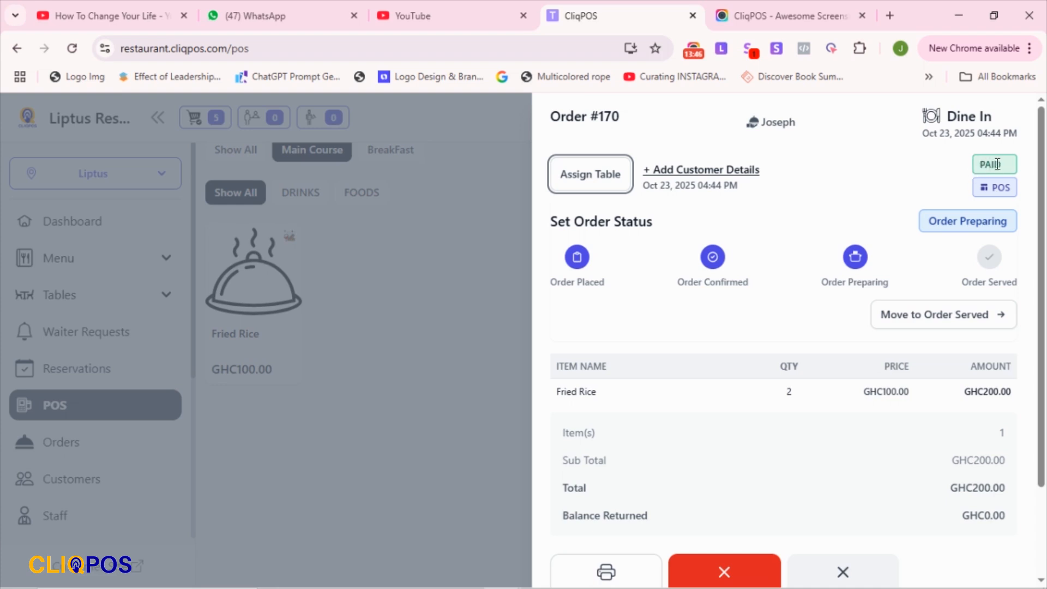
{"action": "scroll", "coordinate": [799, 340], "scroll_direction": "down", "scroll_amount": 2}
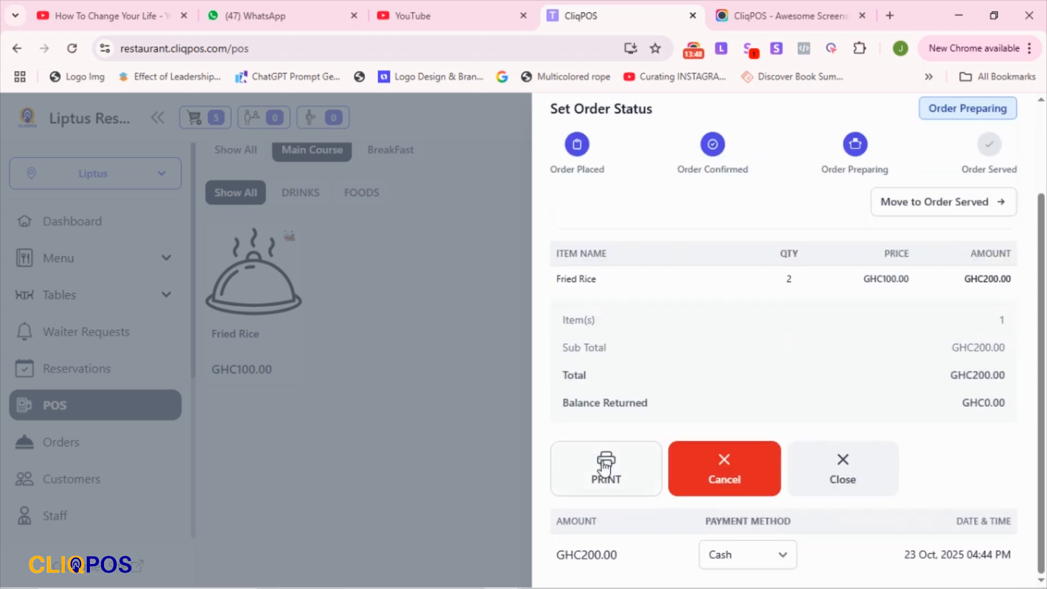
{"action": "left_click", "coordinate": [605, 467]}
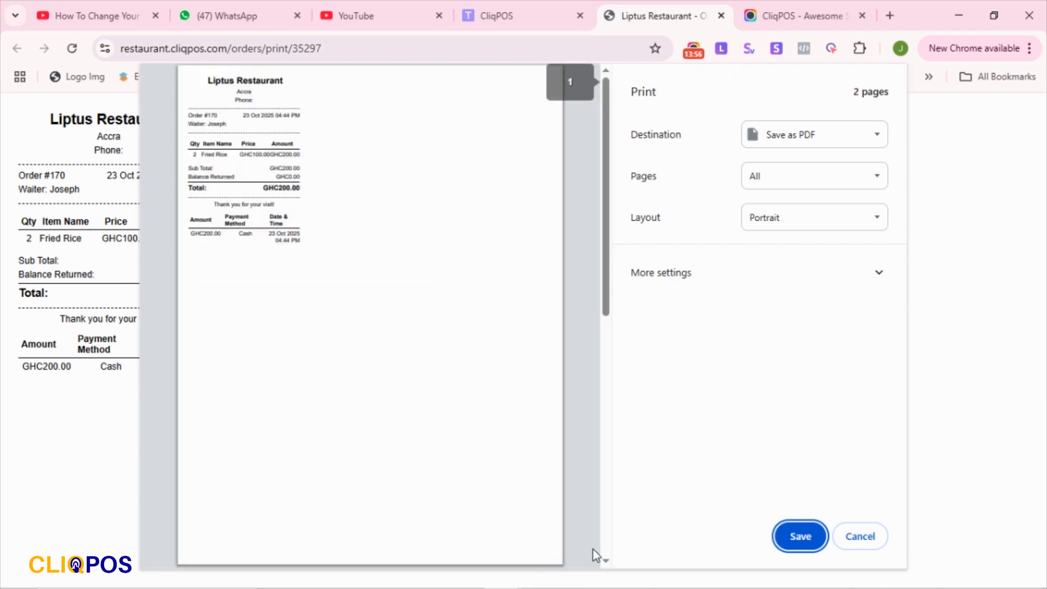
{"action": "left_click", "coordinate": [809, 137]}
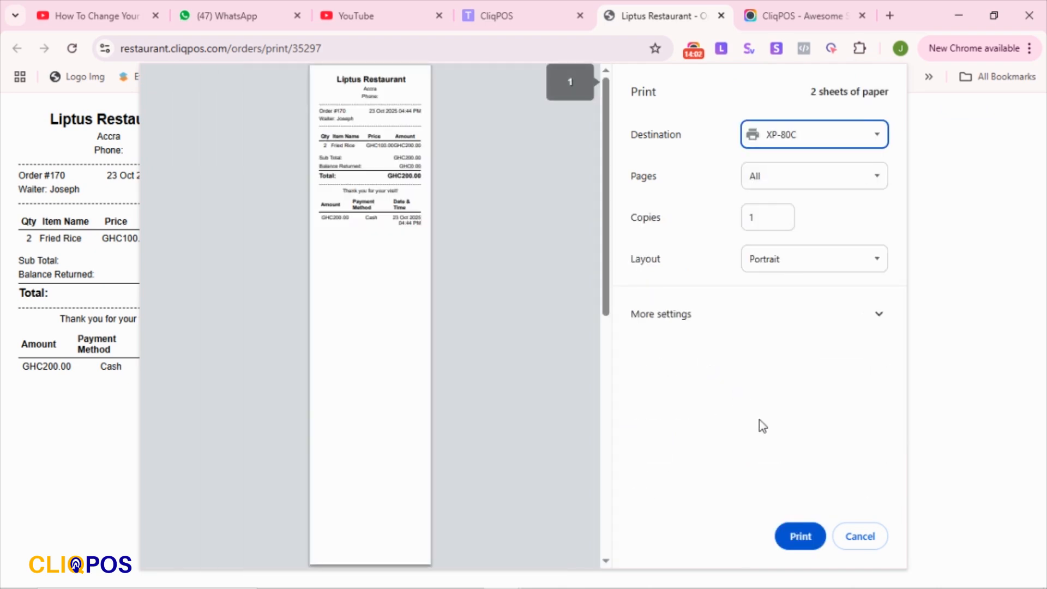
{"action": "left_click", "coordinate": [800, 538]}
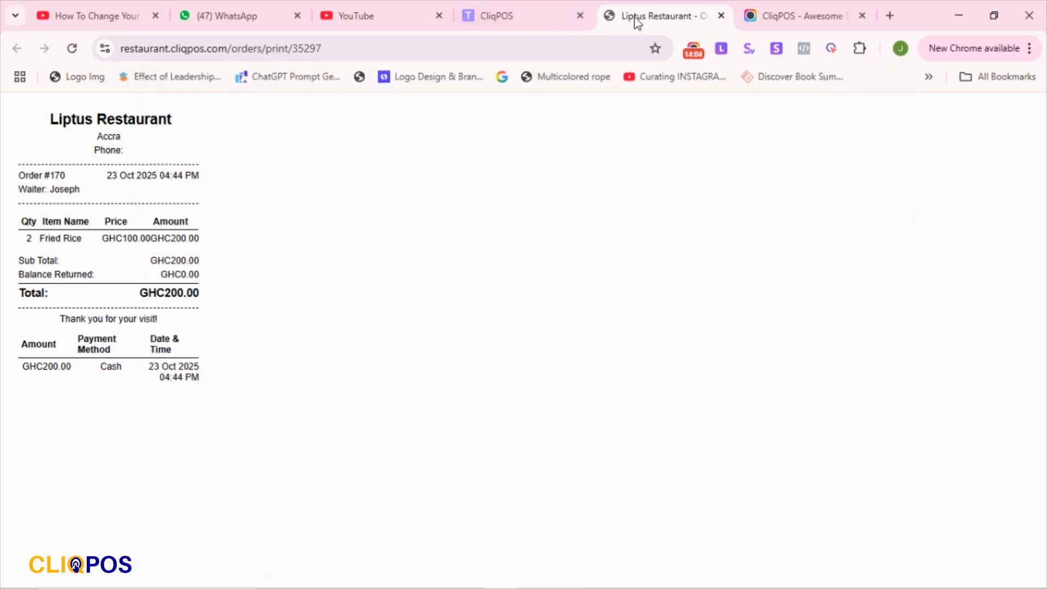
{"action": "left_click", "coordinate": [539, 9]}
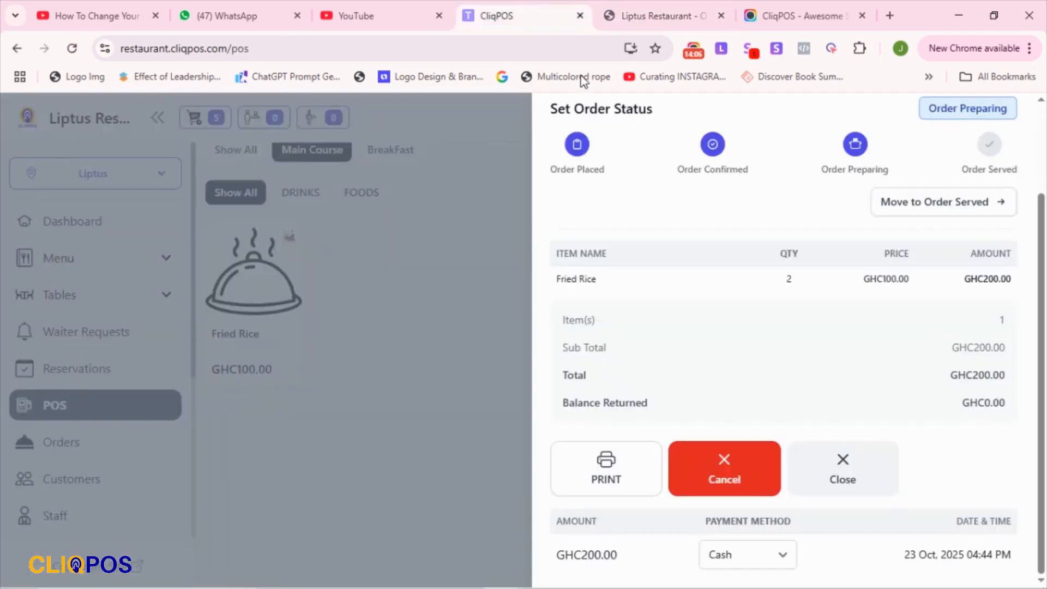
{"action": "left_click", "coordinate": [852, 466]}
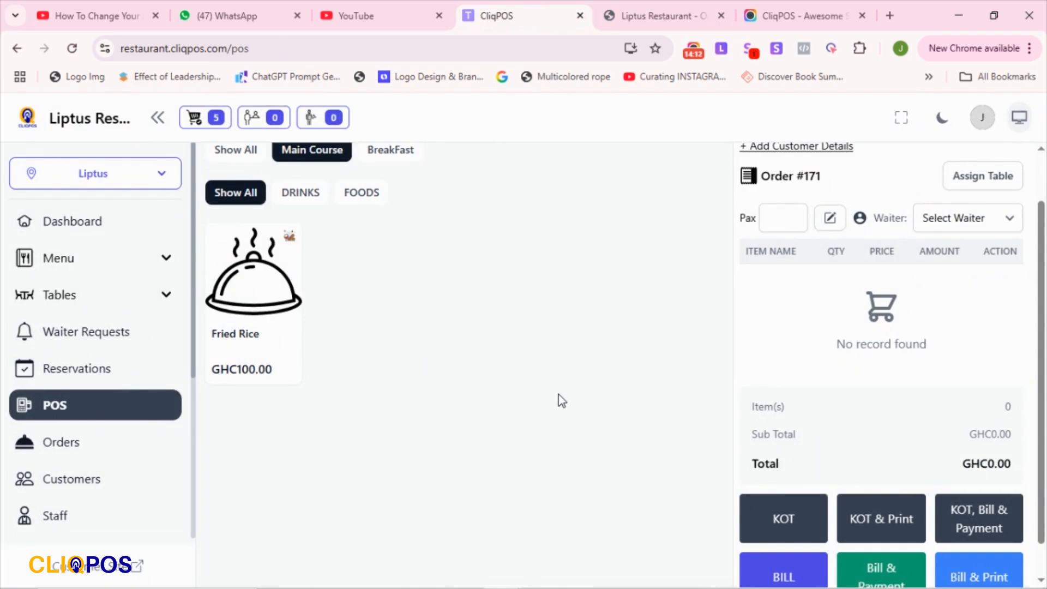
Set the new empty order's type to Delivery
{"action": "scroll", "coordinate": [537, 391], "scroll_direction": "down", "scroll_amount": 1}
{"action": "scroll", "coordinate": [536, 391], "scroll_direction": "up", "scroll_amount": 3}
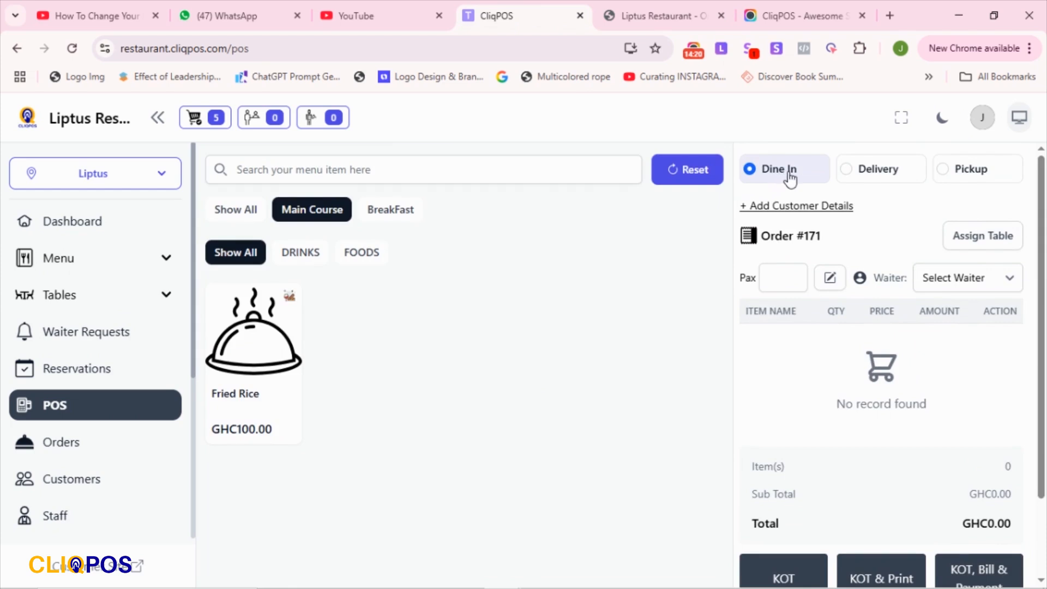
{"action": "left_click", "coordinate": [879, 180]}
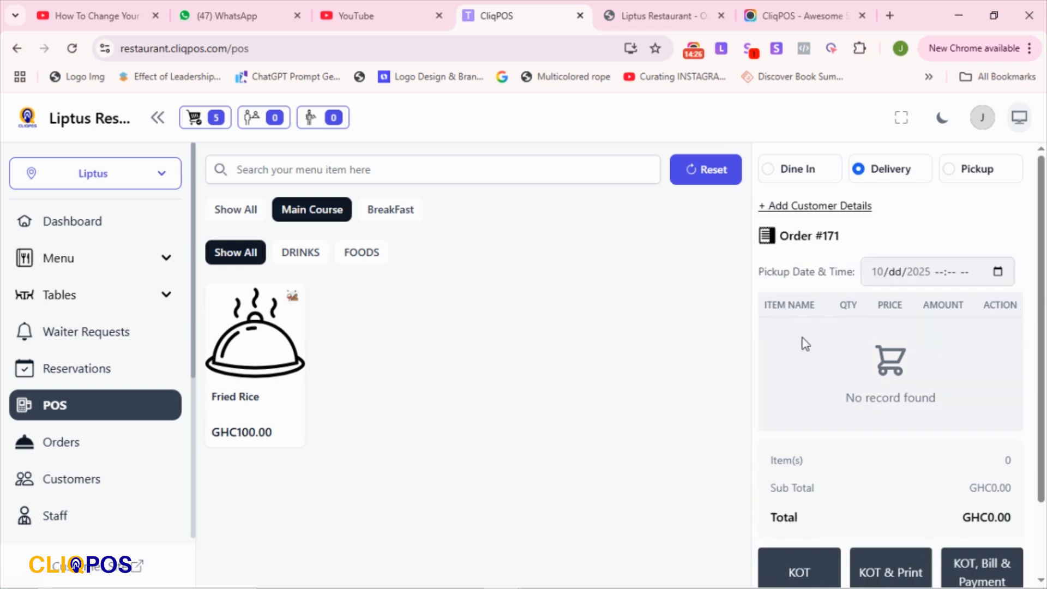
{"action": "scroll", "coordinate": [763, 342], "scroll_direction": "down", "scroll_amount": 2}
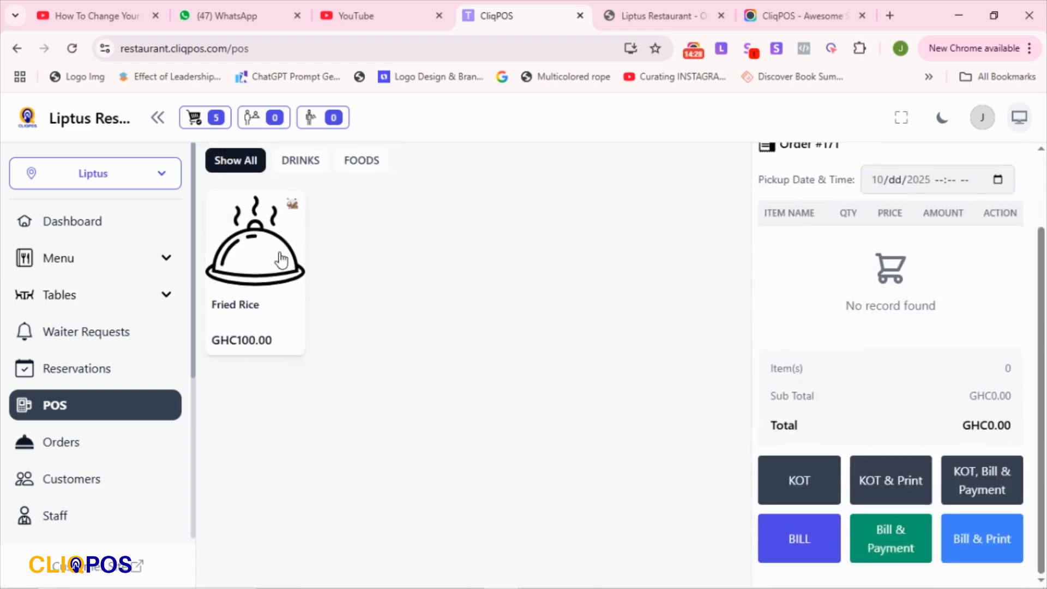
{"action": "scroll", "coordinate": [218, 297], "scroll_direction": "up", "scroll_amount": 2}
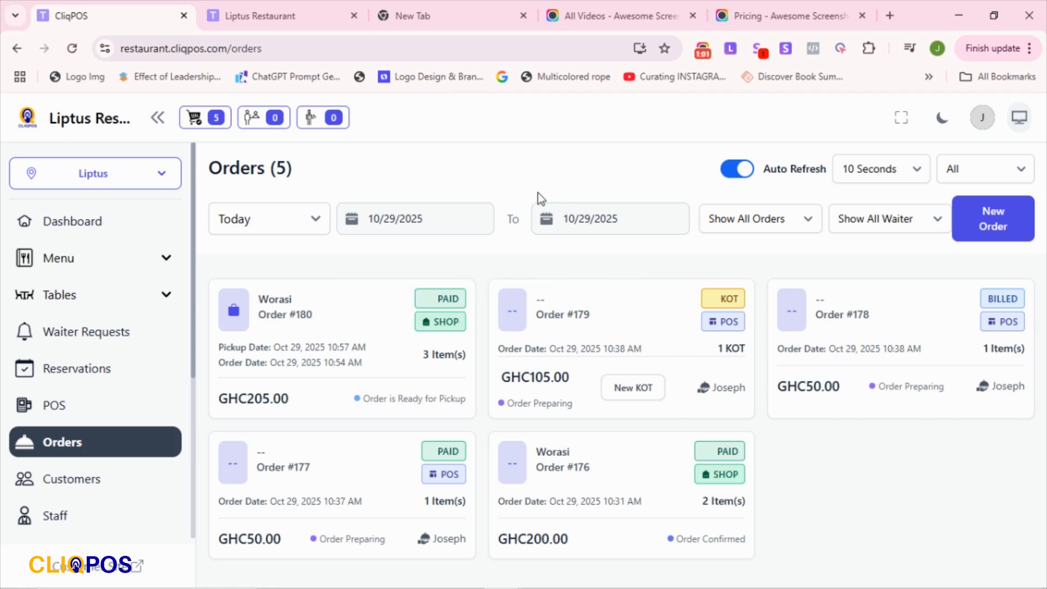
Switch to the Liptus Restaurant customer ordering page and look through its drinks and foods
{"action": "left_click", "coordinate": [257, 11]}
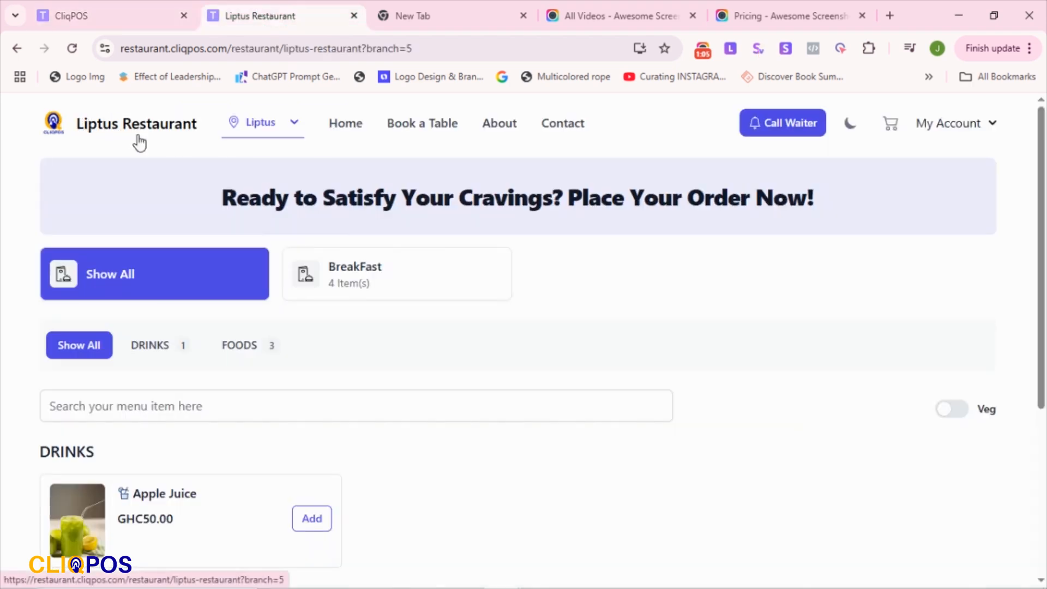
{"action": "scroll", "coordinate": [165, 228], "scroll_direction": "down", "scroll_amount": 5}
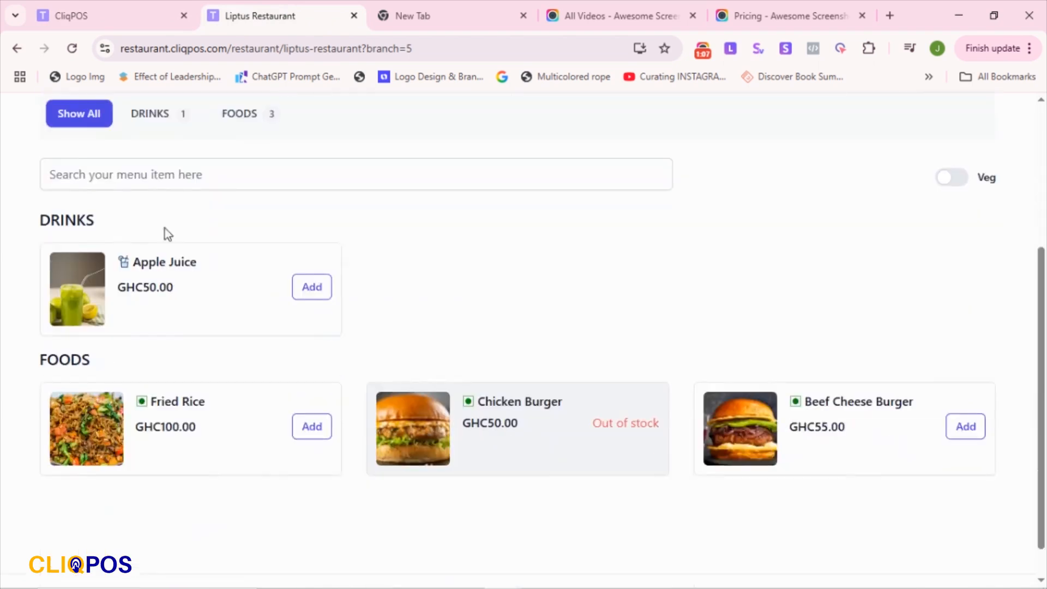
{"action": "scroll", "coordinate": [207, 229], "scroll_direction": "up", "scroll_amount": 3}
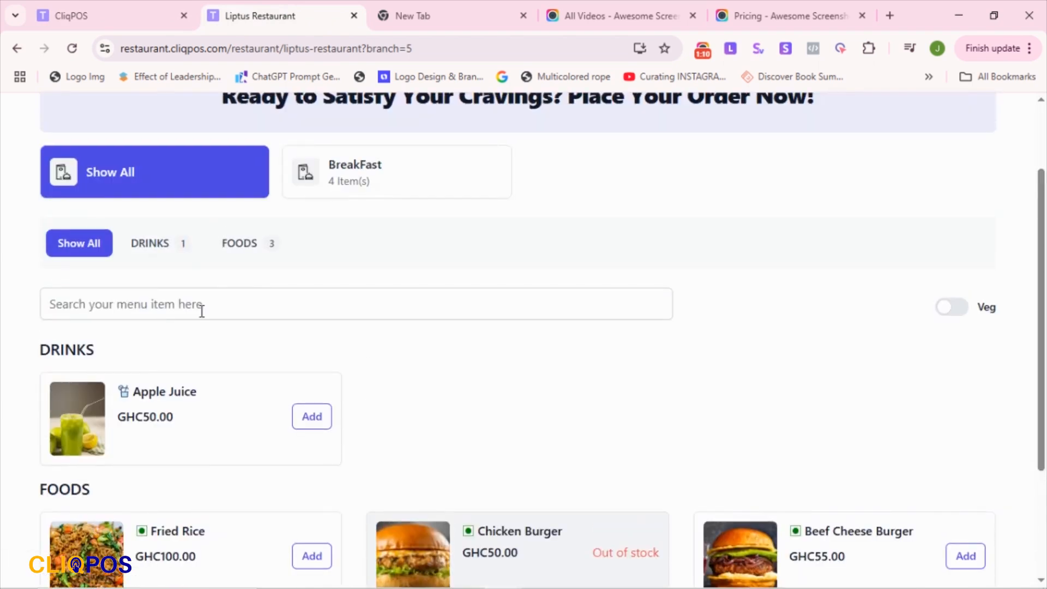
Add two Apple Juices, one Fried Rice and one Beef Cheese Burger to the customer's cart
{"action": "scroll", "coordinate": [201, 311], "scroll_direction": "down", "scroll_amount": 3}
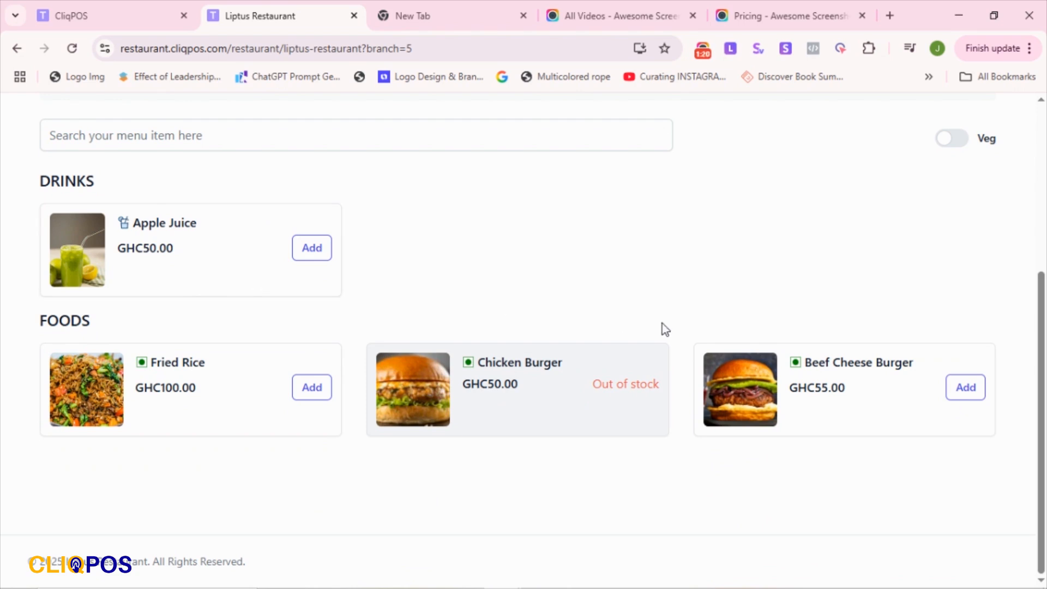
{"action": "left_click", "coordinate": [307, 253]}
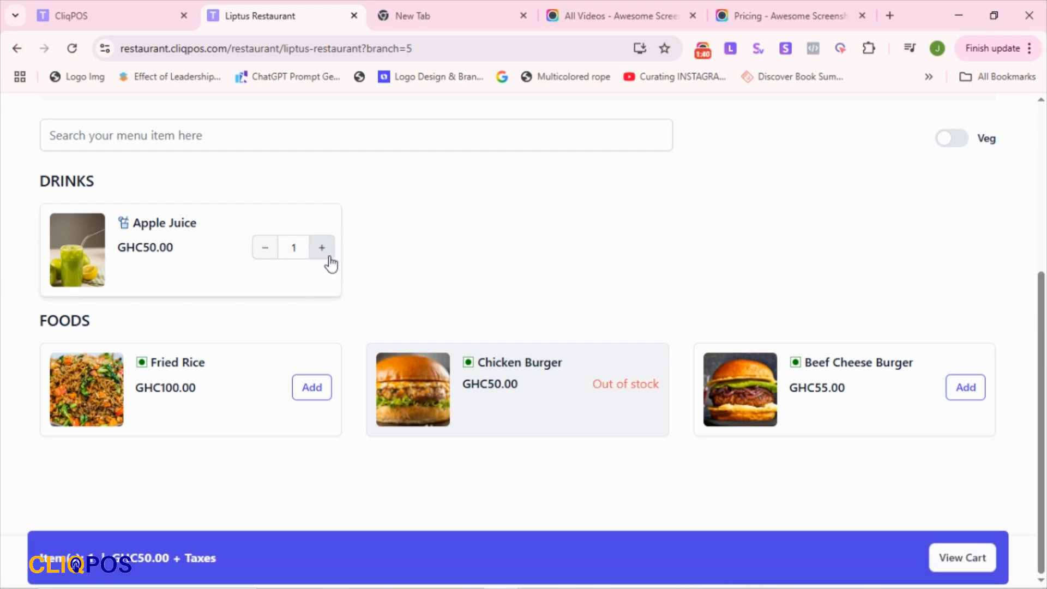
{"action": "left_click", "coordinate": [324, 251]}
{"action": "left_click", "coordinate": [264, 248]}
{"action": "left_click", "coordinate": [323, 254]}
{"action": "left_click", "coordinate": [314, 394]}
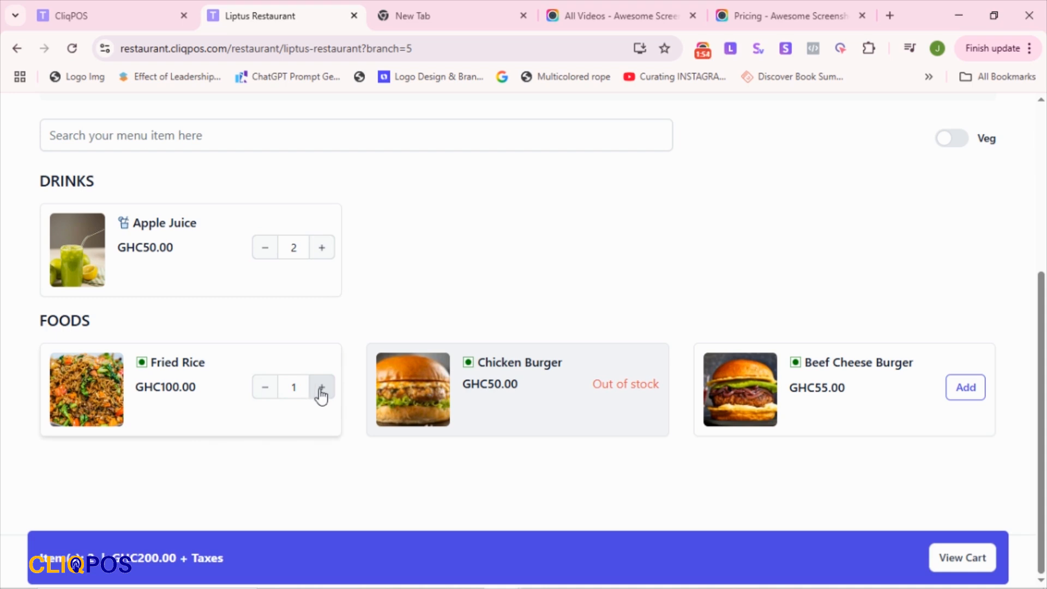
{"action": "left_click", "coordinate": [966, 388]}
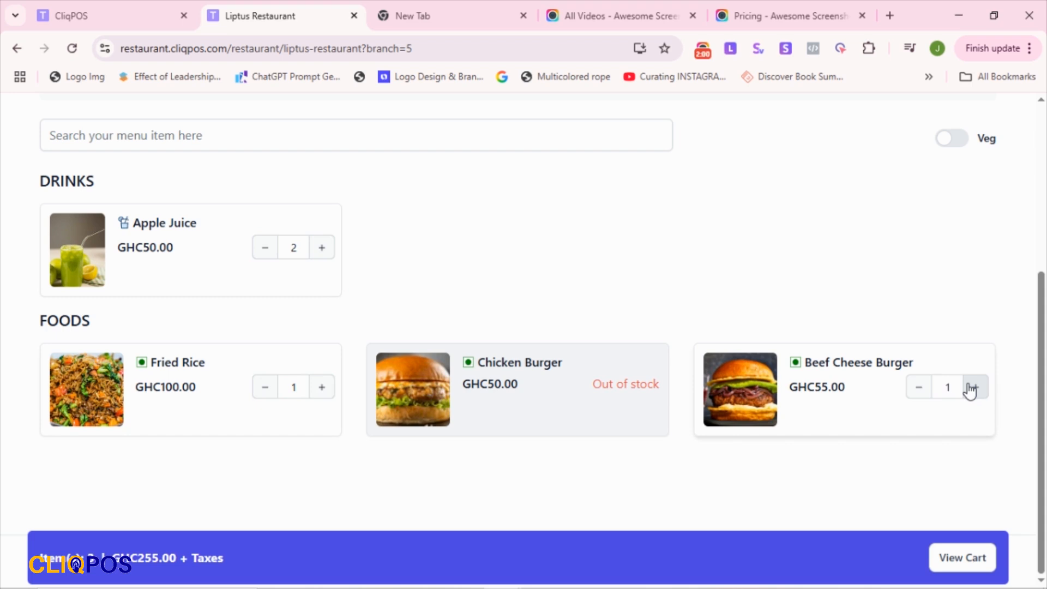
Open the cart, review its items and set the order type to Pickup
{"action": "left_click", "coordinate": [953, 567]}
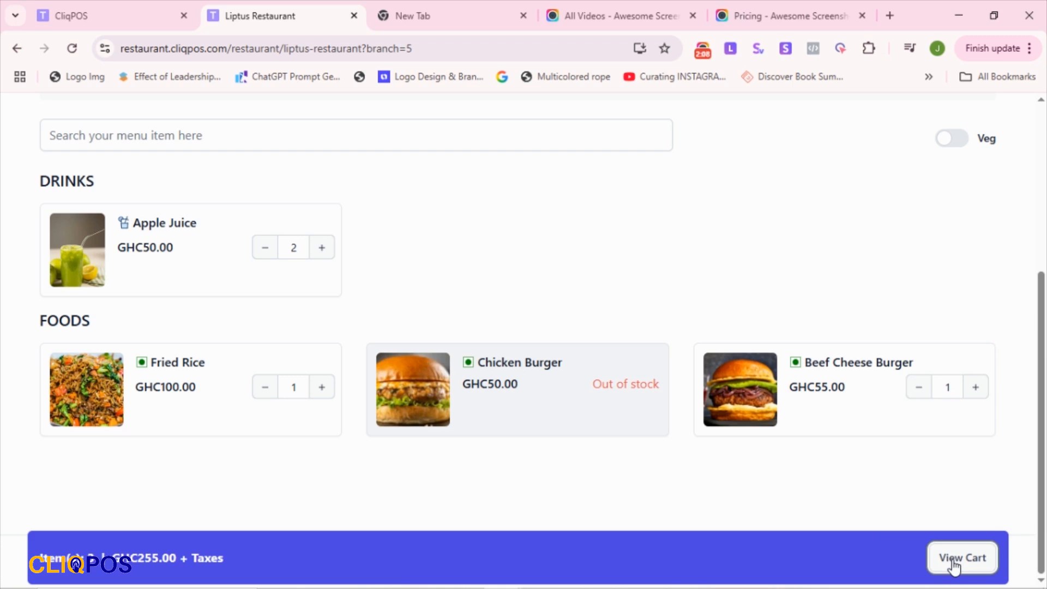
{"action": "scroll", "coordinate": [369, 226], "scroll_direction": "up", "scroll_amount": 4}
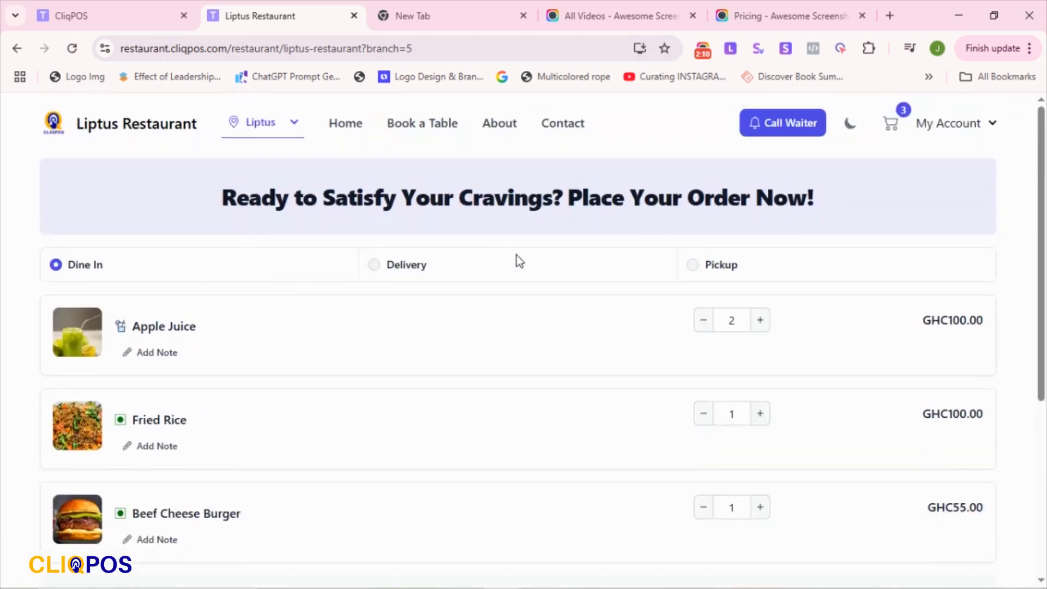
{"action": "scroll", "coordinate": [518, 255], "scroll_direction": "down", "scroll_amount": 4}
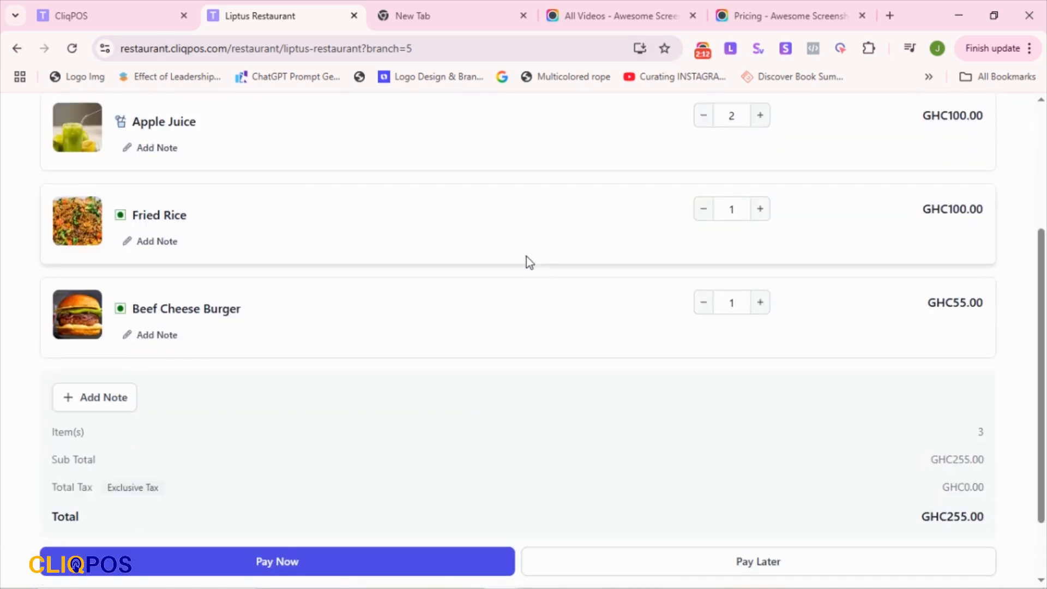
{"action": "scroll", "coordinate": [527, 258], "scroll_direction": "up", "scroll_amount": 3}
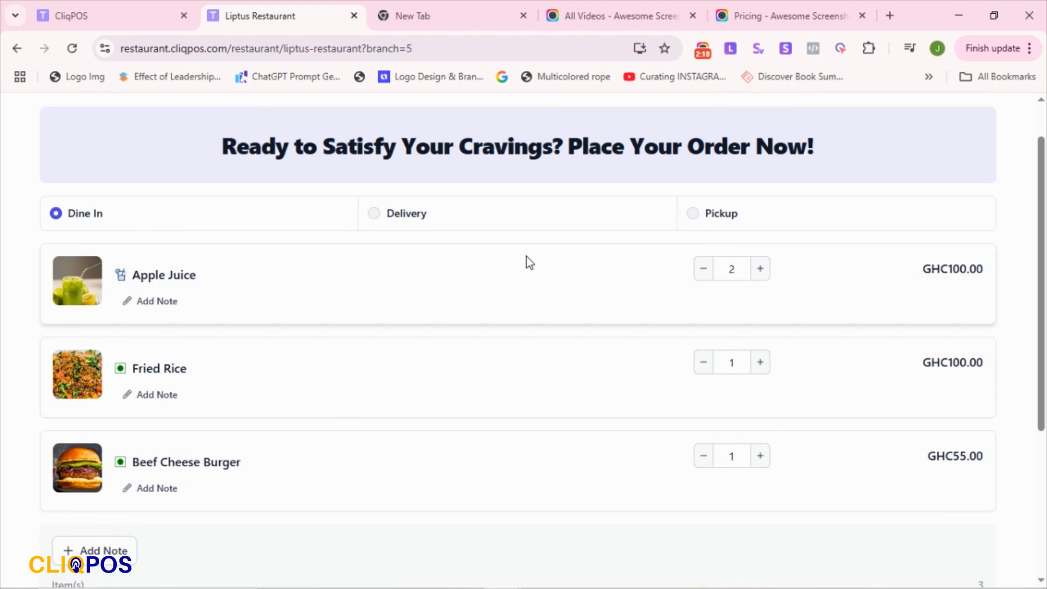
{"action": "left_click", "coordinate": [410, 214]}
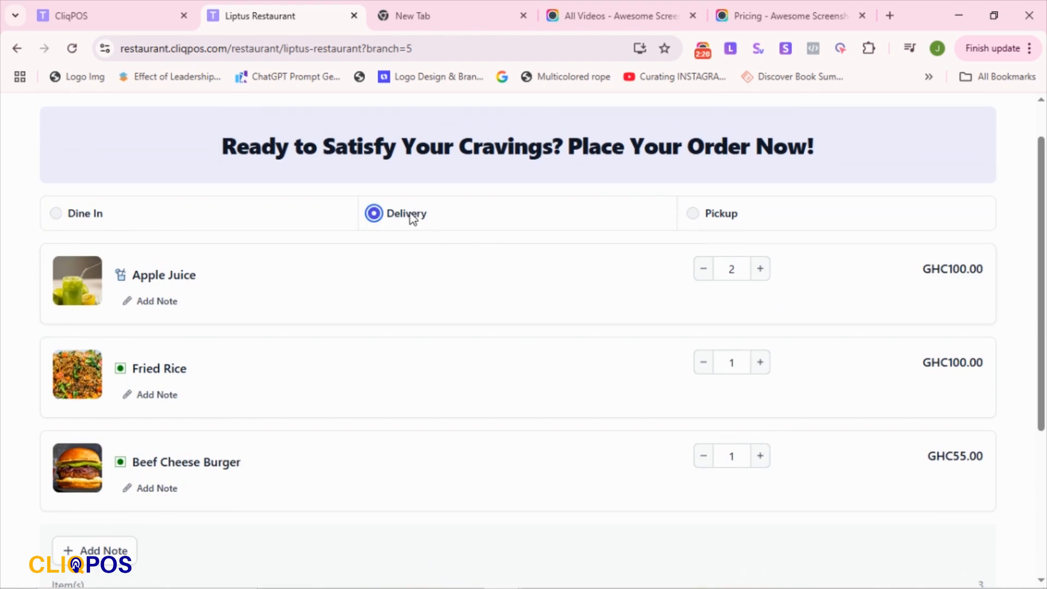
{"action": "left_click", "coordinate": [709, 215]}
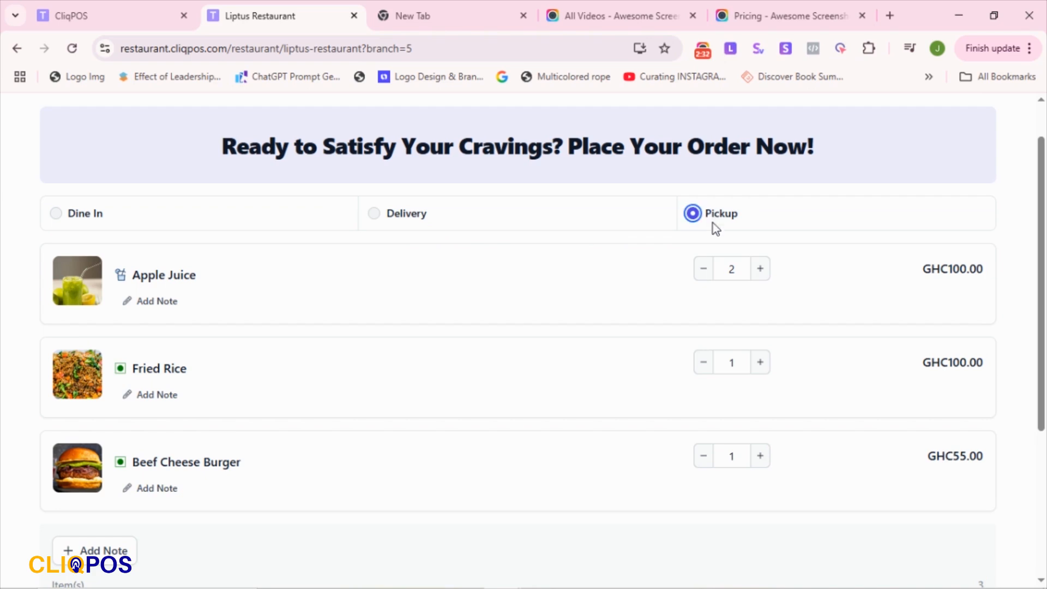
Try to add a special instruction reading "spicy" to the Fried Rice item in the cart
{"action": "scroll", "coordinate": [355, 302], "scroll_direction": "down", "scroll_amount": 1}
{"action": "scroll", "coordinate": [418, 305], "scroll_direction": "down", "scroll_amount": 3}
{"action": "scroll", "coordinate": [418, 308], "scroll_direction": "up", "scroll_amount": 5}
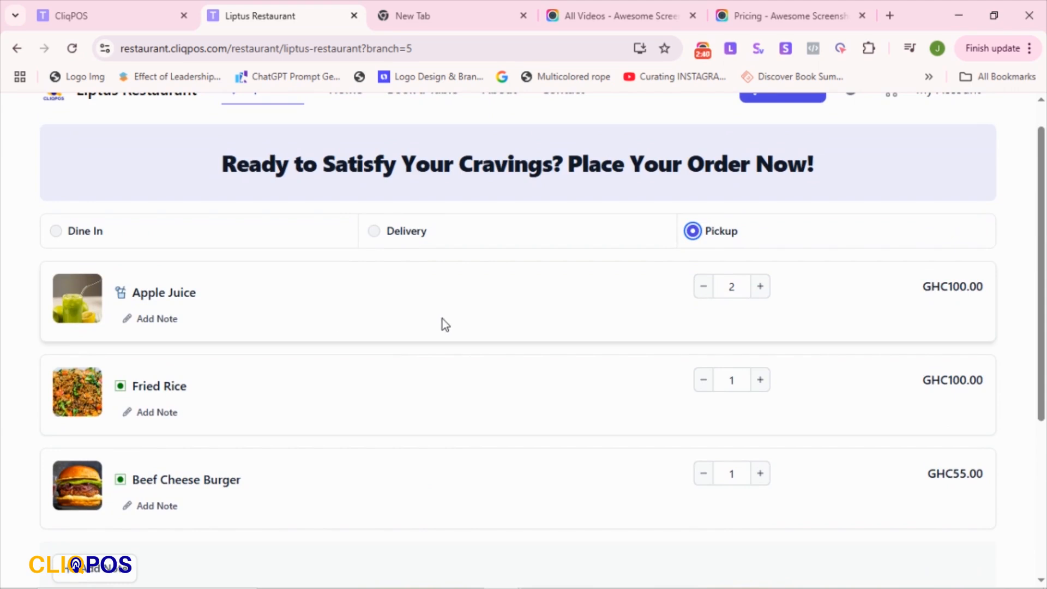
{"action": "scroll", "coordinate": [283, 348], "scroll_direction": "down", "scroll_amount": 1}
{"action": "scroll", "coordinate": [283, 348], "scroll_direction": "down", "scroll_amount": 2}
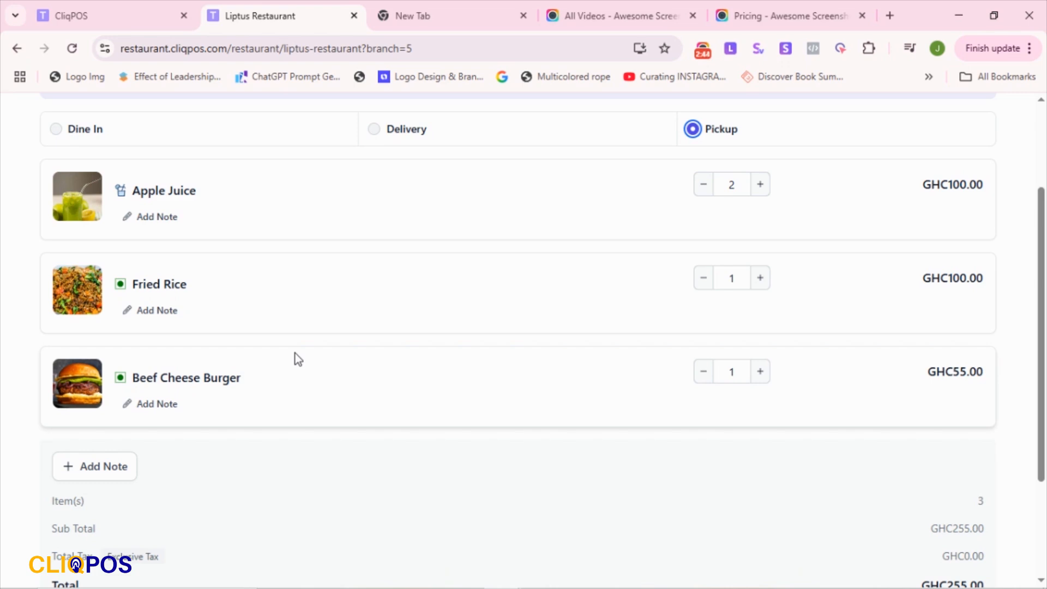
{"action": "left_click", "coordinate": [127, 311]}
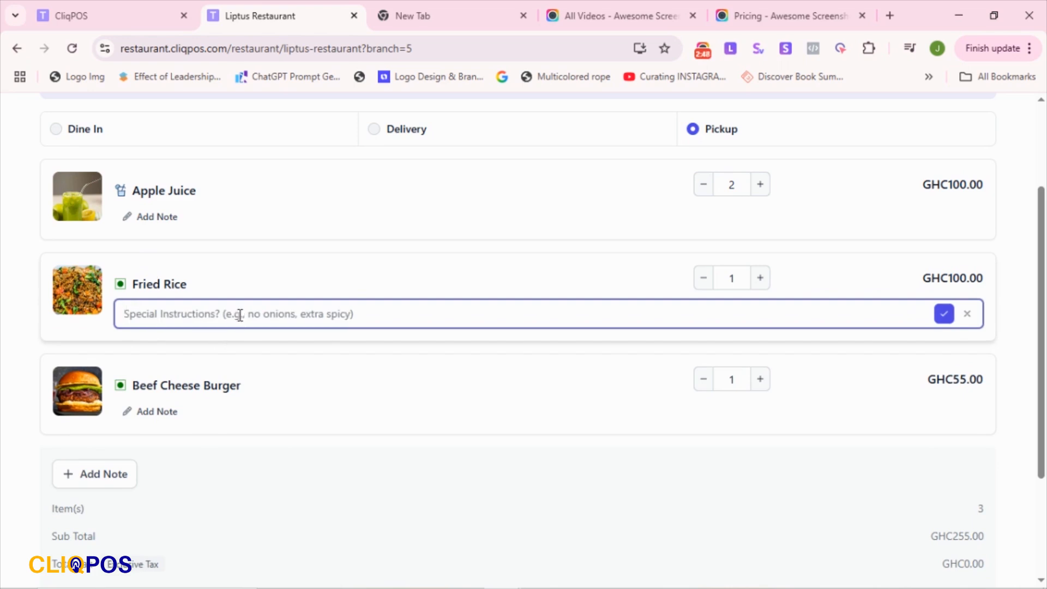
{"action": "type", "text": "spicy"}
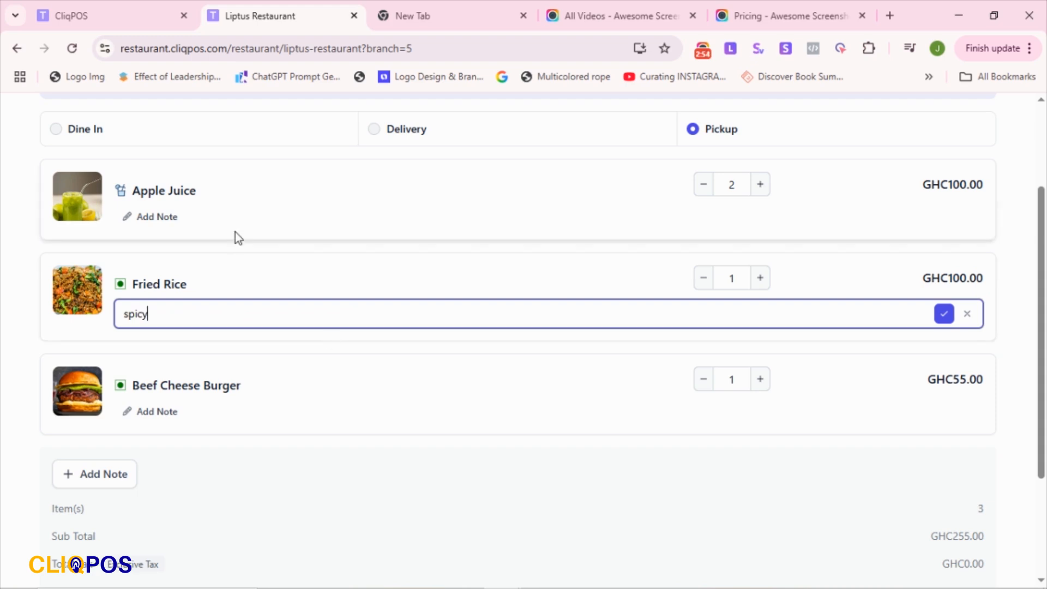
Add an order note reading "mhhchgfh" to the whole cart order
{"action": "scroll", "coordinate": [305, 414], "scroll_direction": "down", "scroll_amount": 3}
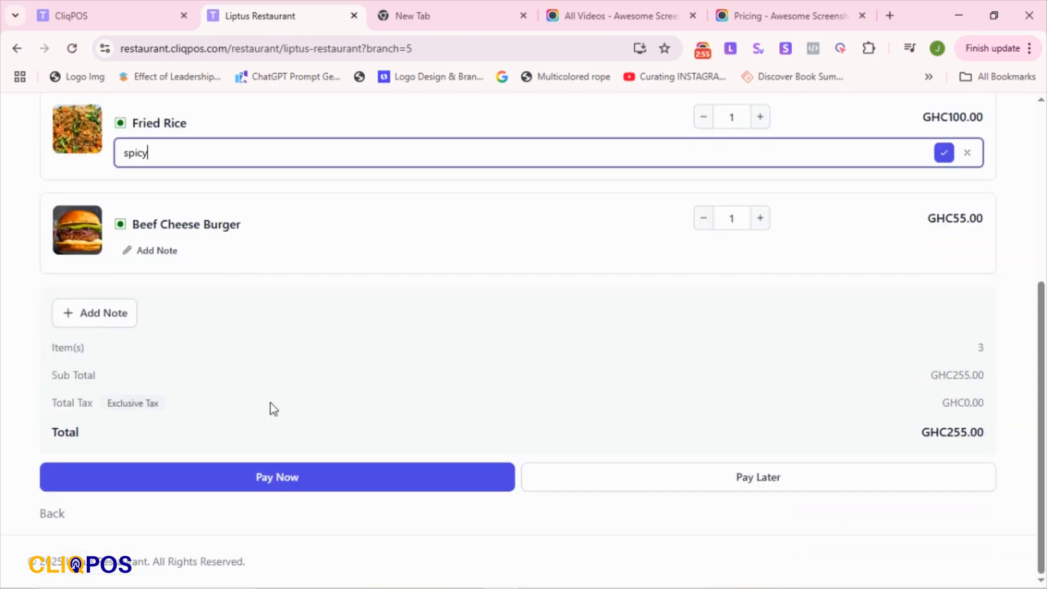
{"action": "left_click", "coordinate": [87, 316]}
{"action": "left_click", "coordinate": [172, 385]}
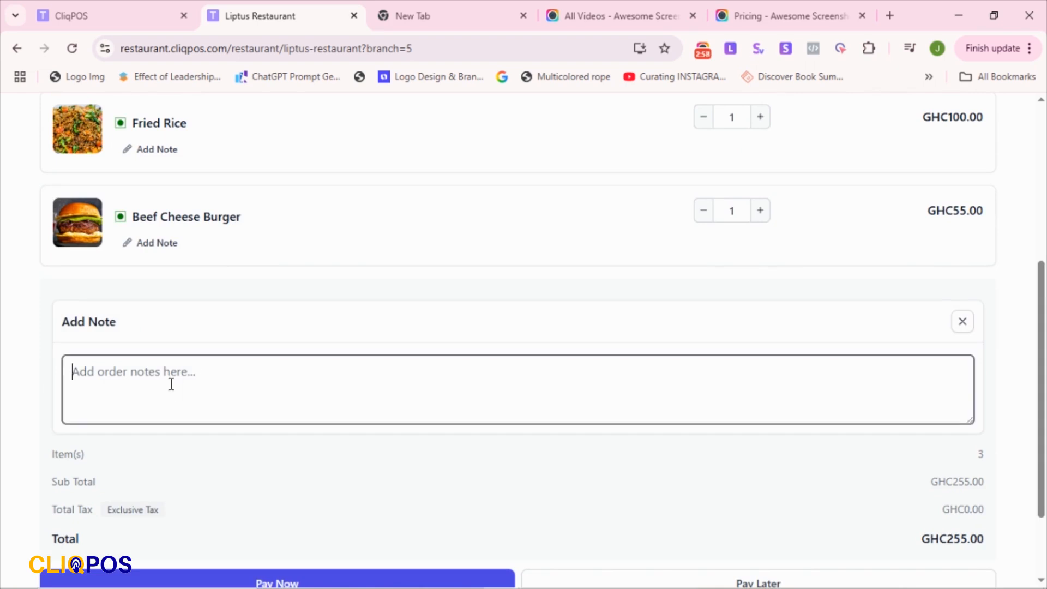
{"action": "type", "text": "m"}
{"action": "type", "text": "a"}
{"action": "type", "text": "hhchgfh"}
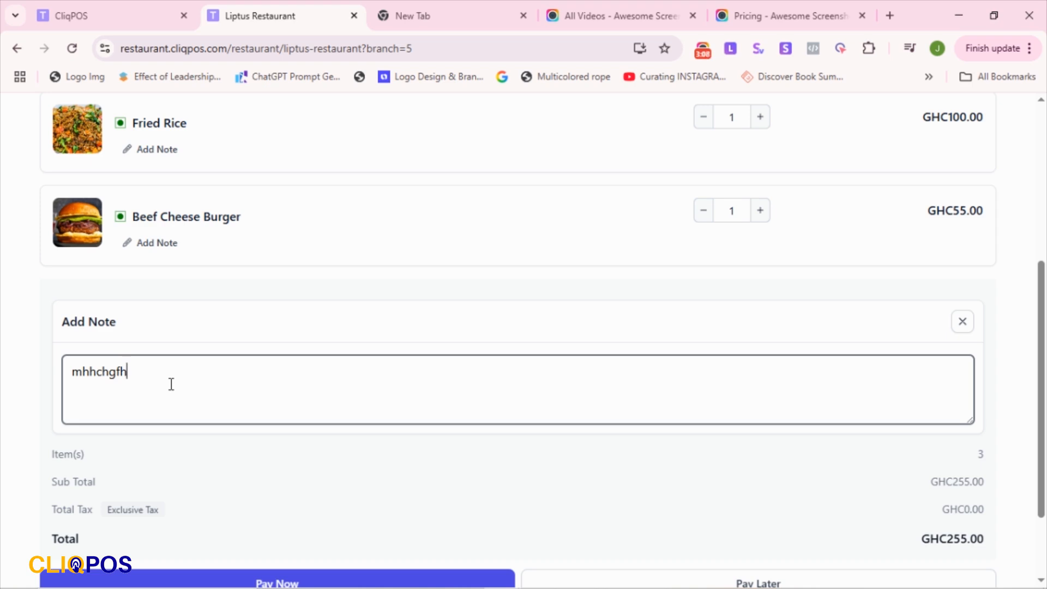
{"action": "scroll", "coordinate": [202, 349], "scroll_direction": "down", "scroll_amount": 2}
{"action": "left_click", "coordinate": [375, 368]}
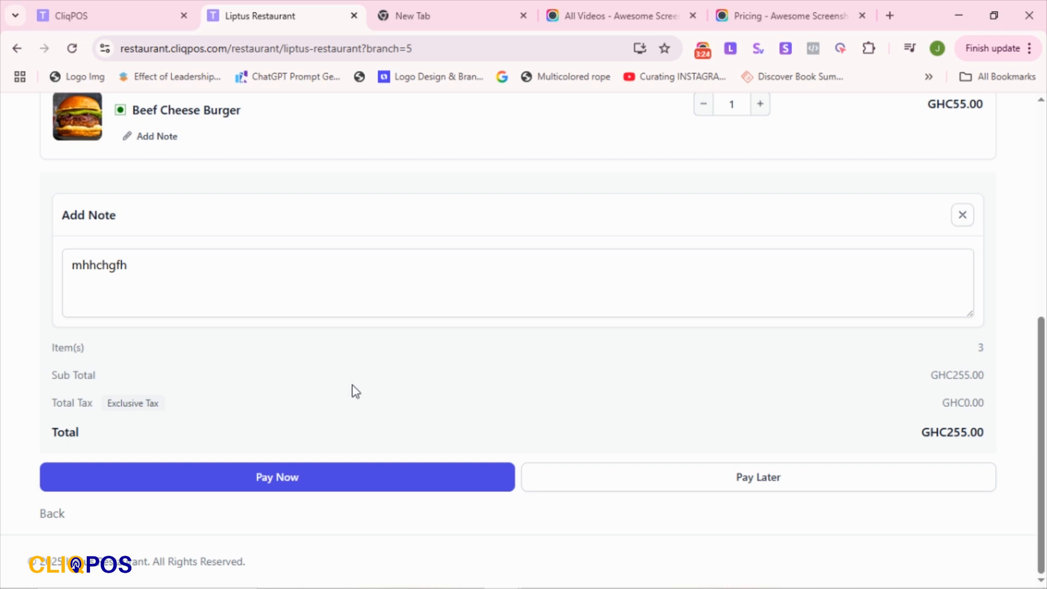
Pay for the pickup order immediately by Bank Transfer, mark the payment as done and look over the order details
{"action": "left_click", "coordinate": [342, 479]}
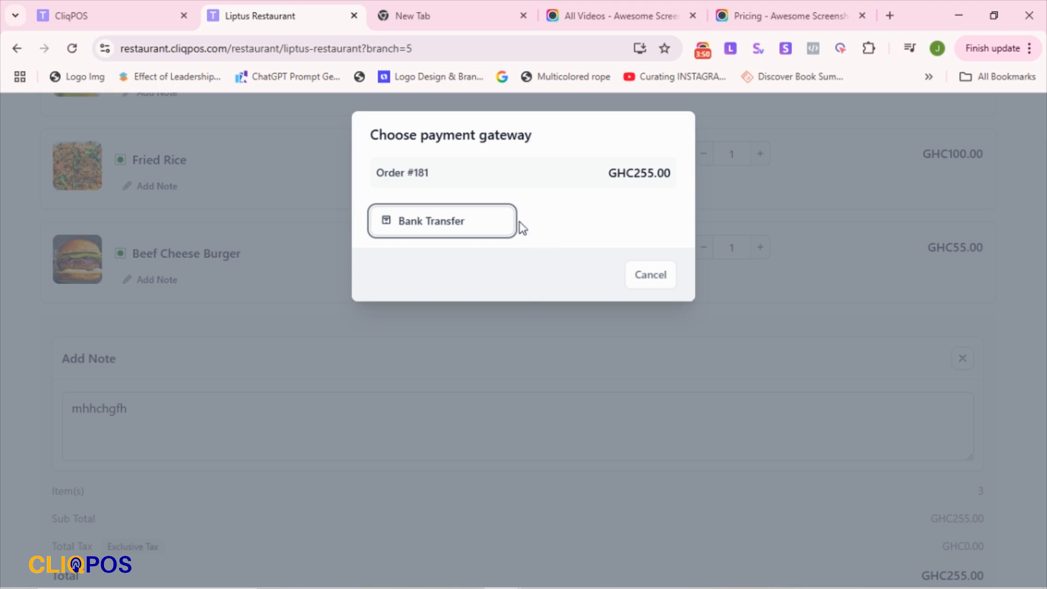
{"action": "left_click", "coordinate": [460, 229]}
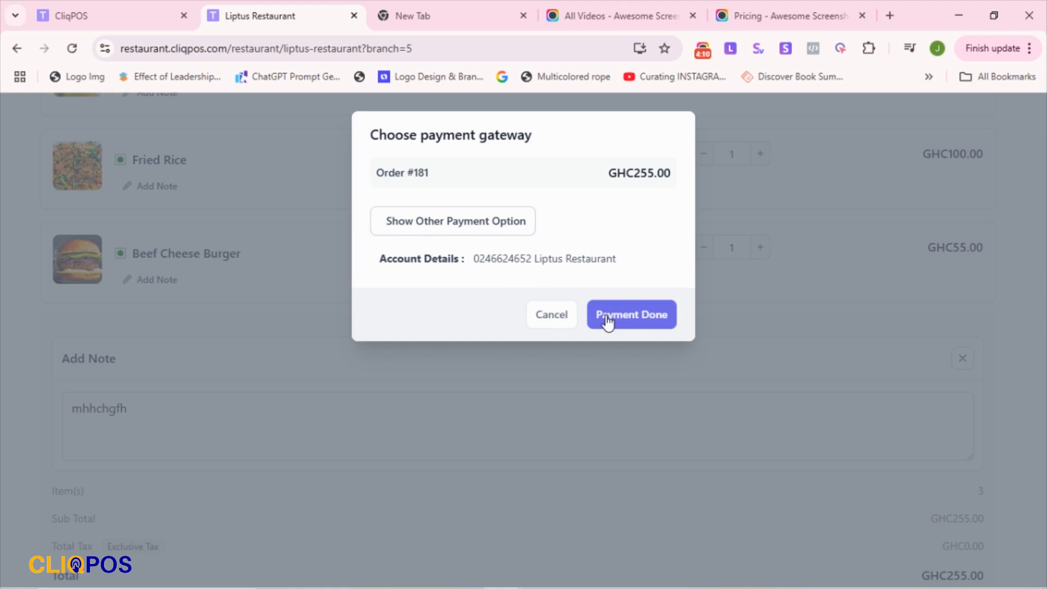
{"action": "left_click", "coordinate": [647, 324]}
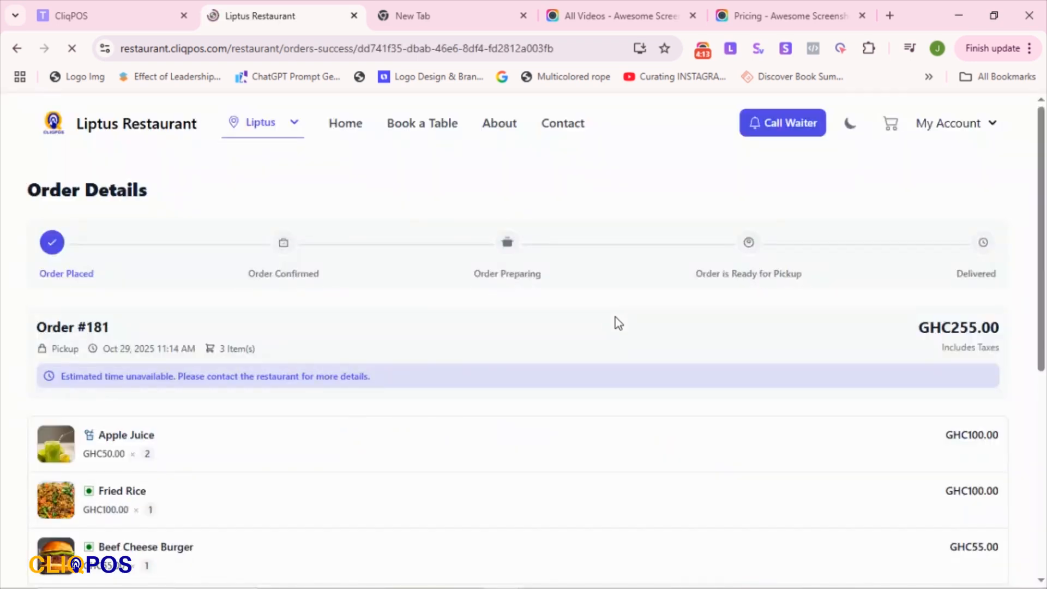
{"action": "scroll", "coordinate": [433, 292], "scroll_direction": "down", "scroll_amount": 4}
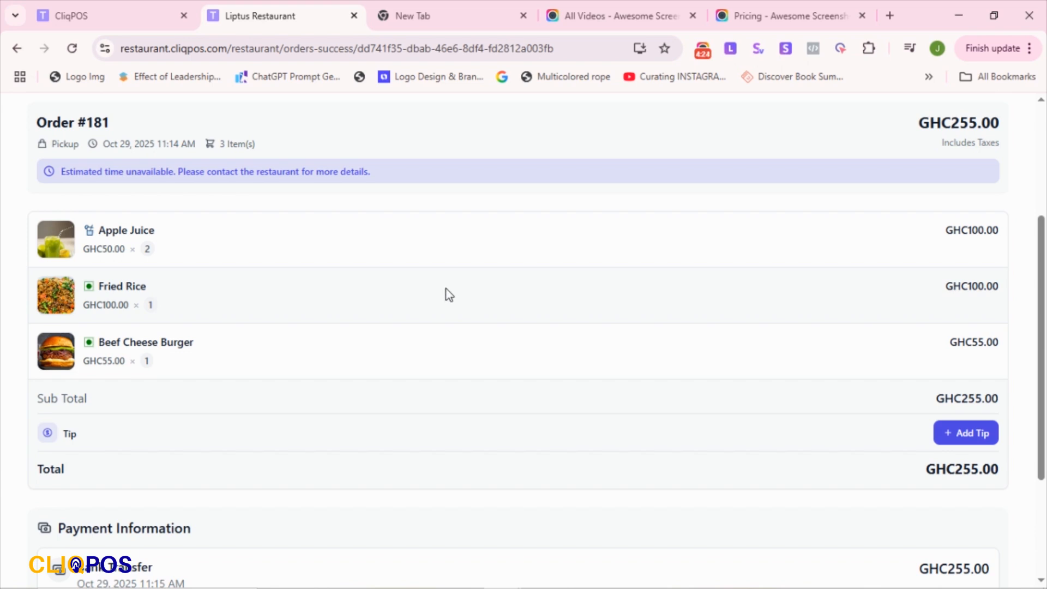
In the CliqPOS orders, confirm the new pickup order's bank transfer payment and advance its status through Order Confirmed to Order Preparing
{"action": "left_click", "coordinate": [96, 8]}
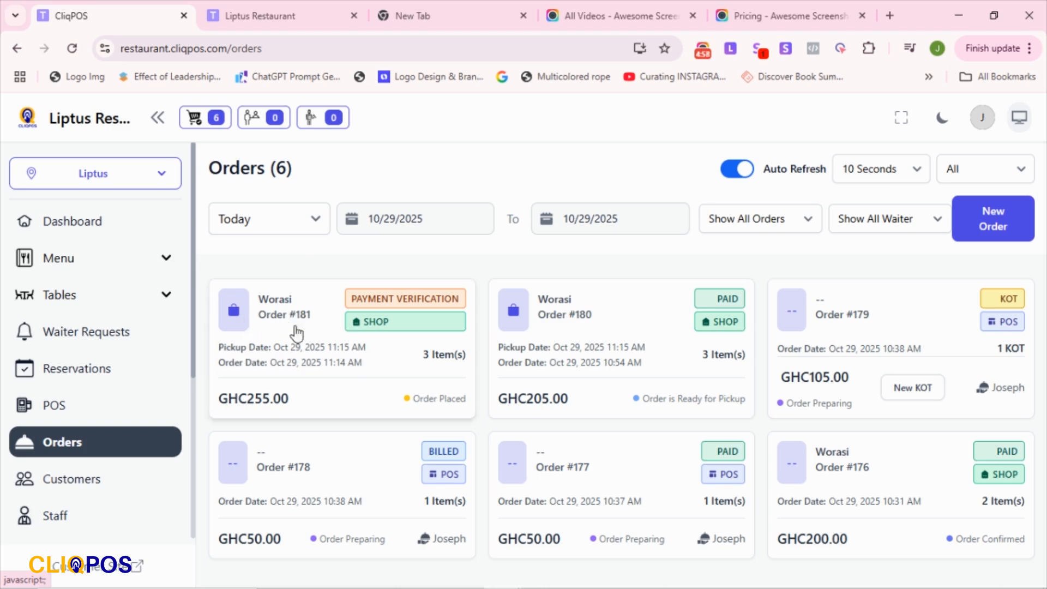
{"action": "left_click", "coordinate": [380, 303]}
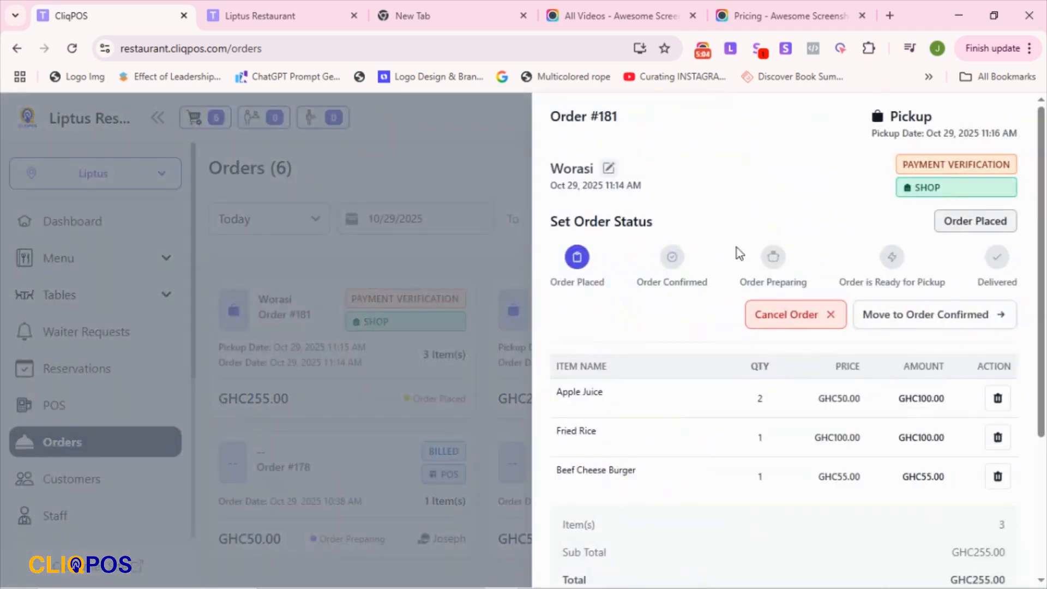
{"action": "scroll", "coordinate": [747, 273], "scroll_direction": "down", "scroll_amount": 4}
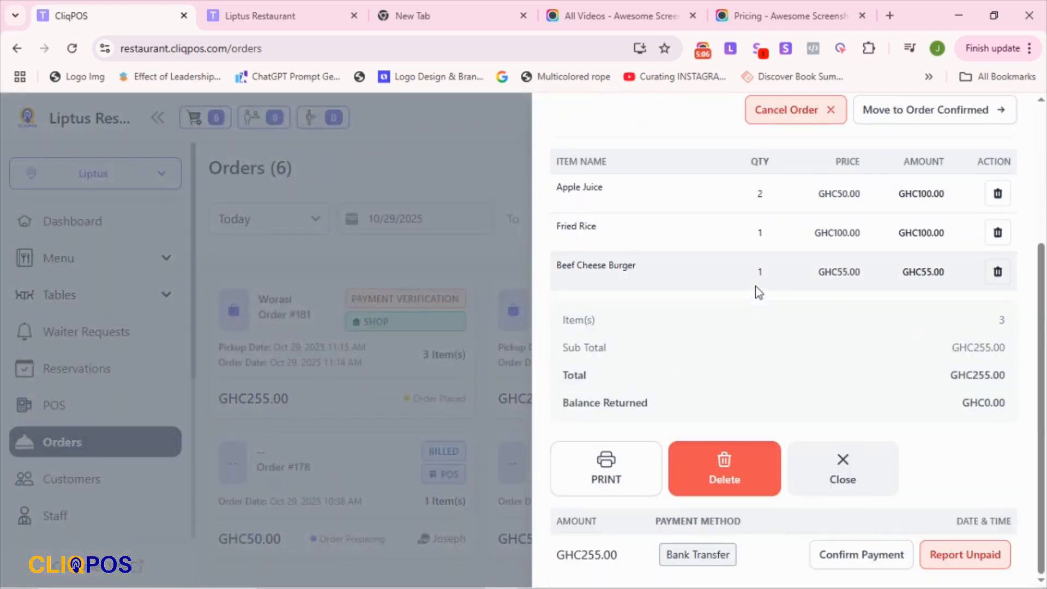
{"action": "left_click", "coordinate": [841, 559]}
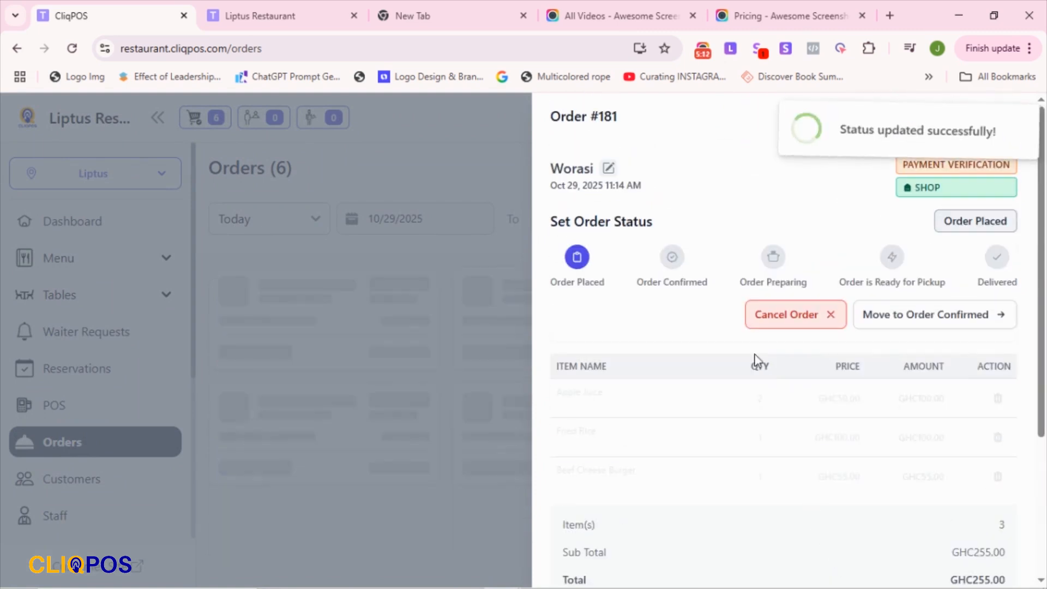
{"action": "left_click", "coordinate": [889, 321]}
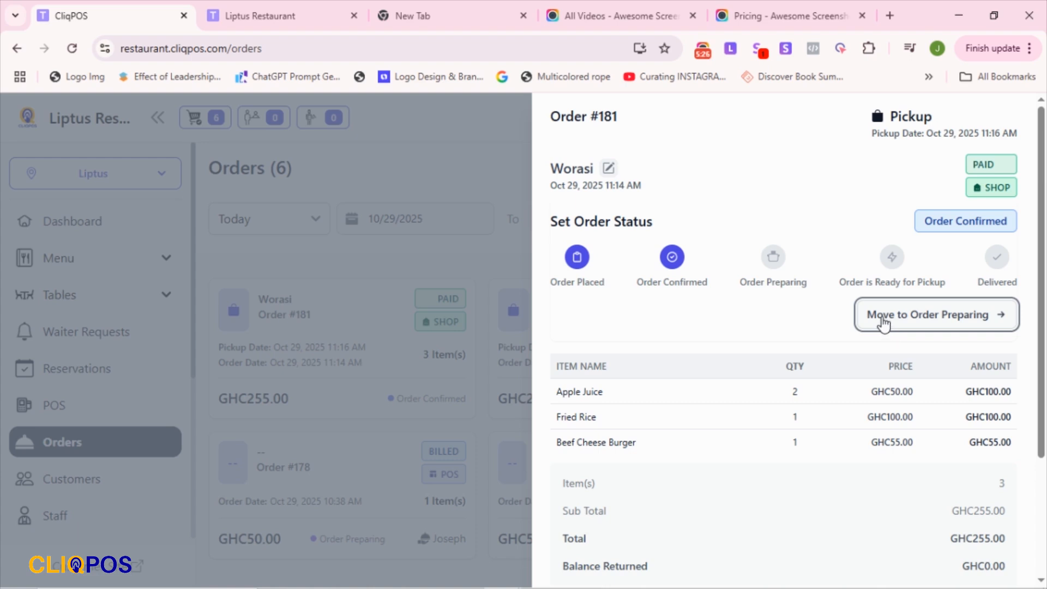
{"action": "left_click", "coordinate": [880, 319]}
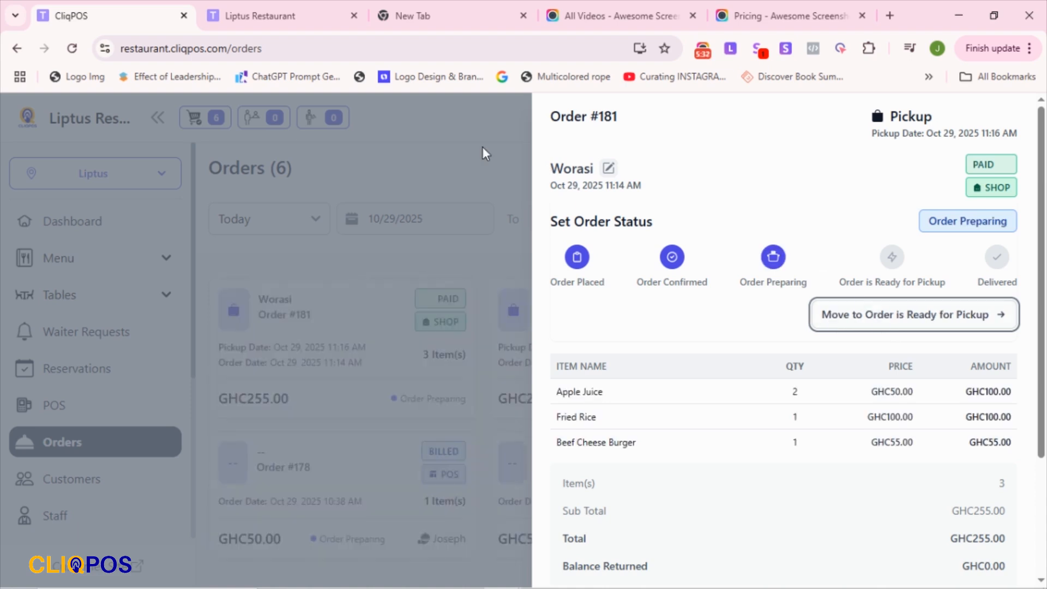
Reload the customer's order details page to check the order's progress and payment information, and return to the order in CliqPOS
{"action": "left_click", "coordinate": [280, 25]}
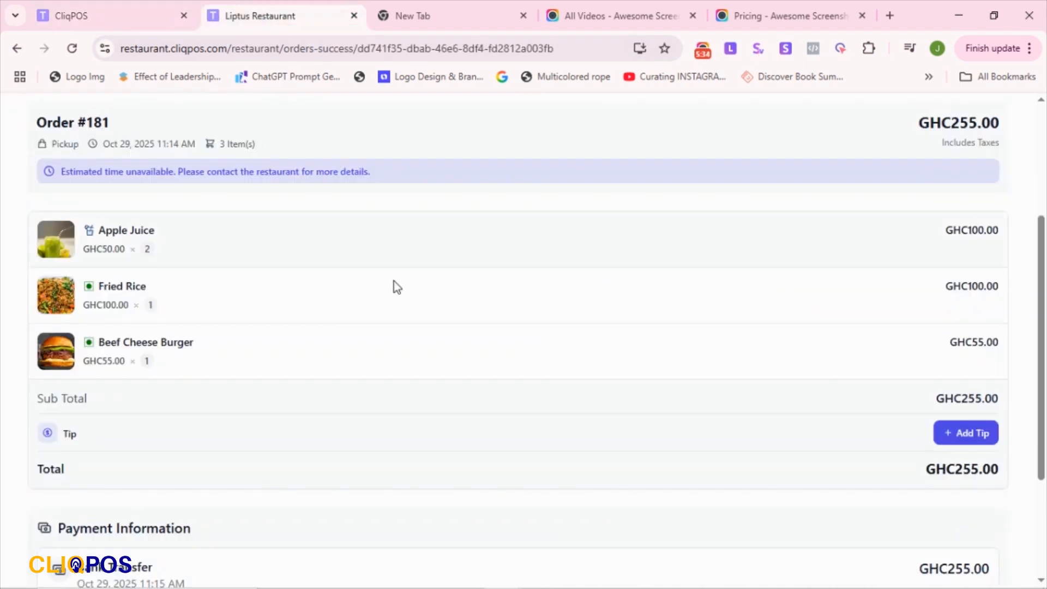
{"action": "scroll", "coordinate": [452, 387], "scroll_direction": "up", "scroll_amount": 3}
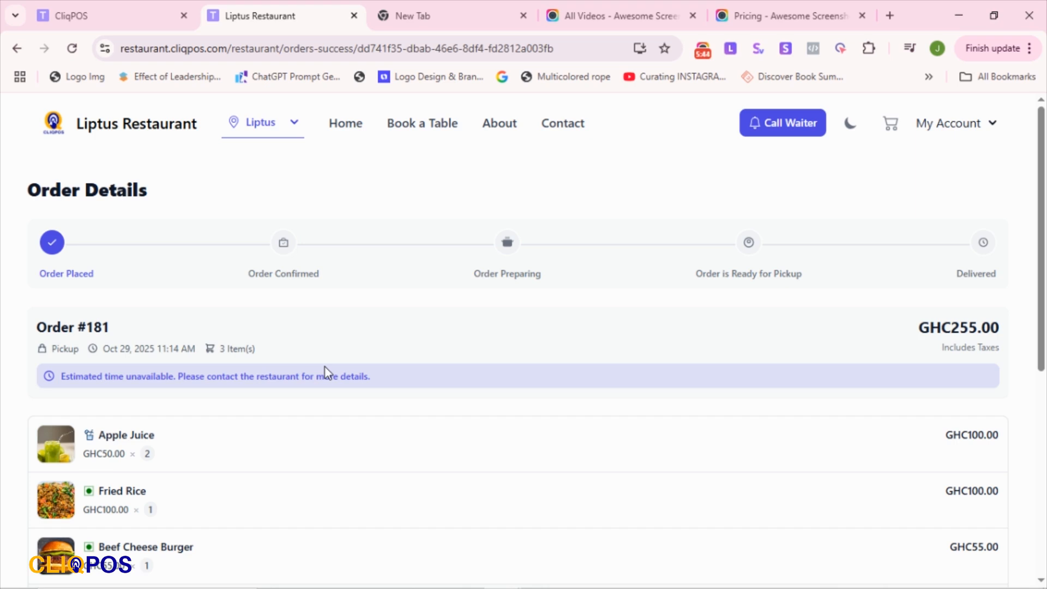
{"action": "left_click", "coordinate": [73, 49]}
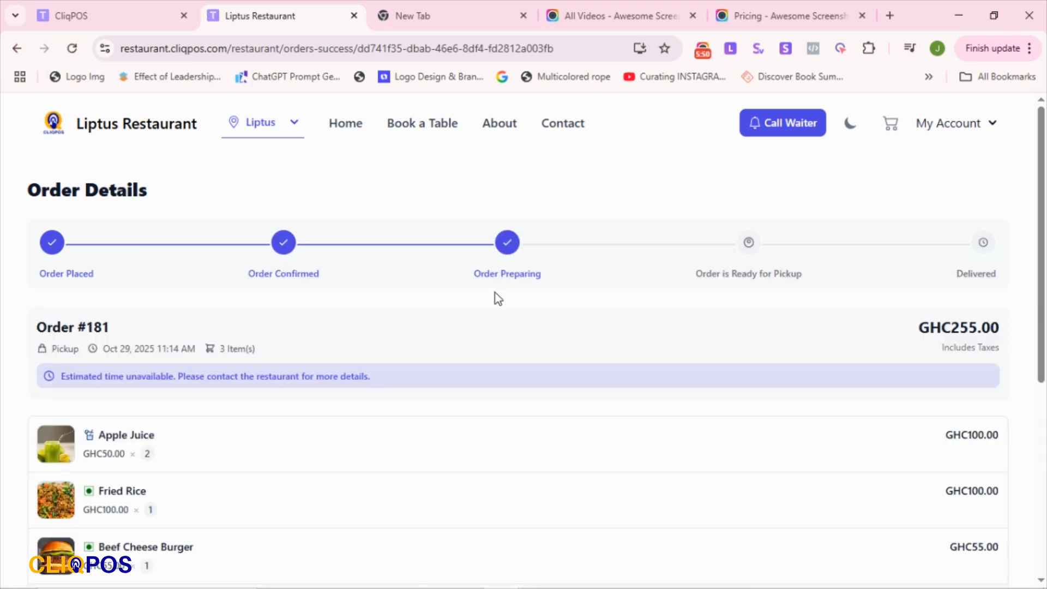
{"action": "scroll", "coordinate": [498, 299], "scroll_direction": "down", "scroll_amount": 2}
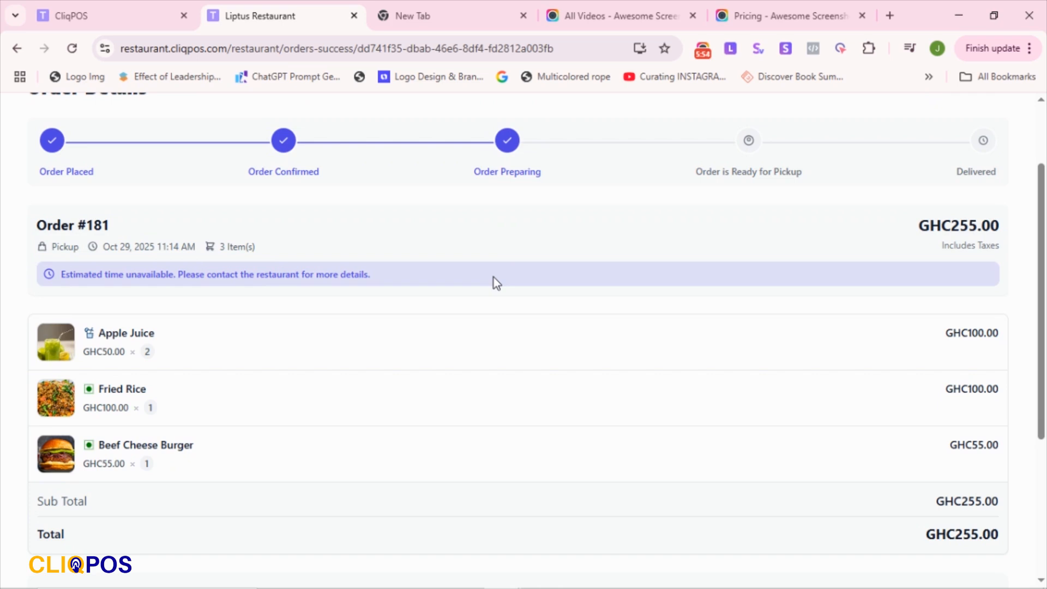
{"action": "scroll", "coordinate": [493, 277], "scroll_direction": "down", "scroll_amount": 5}
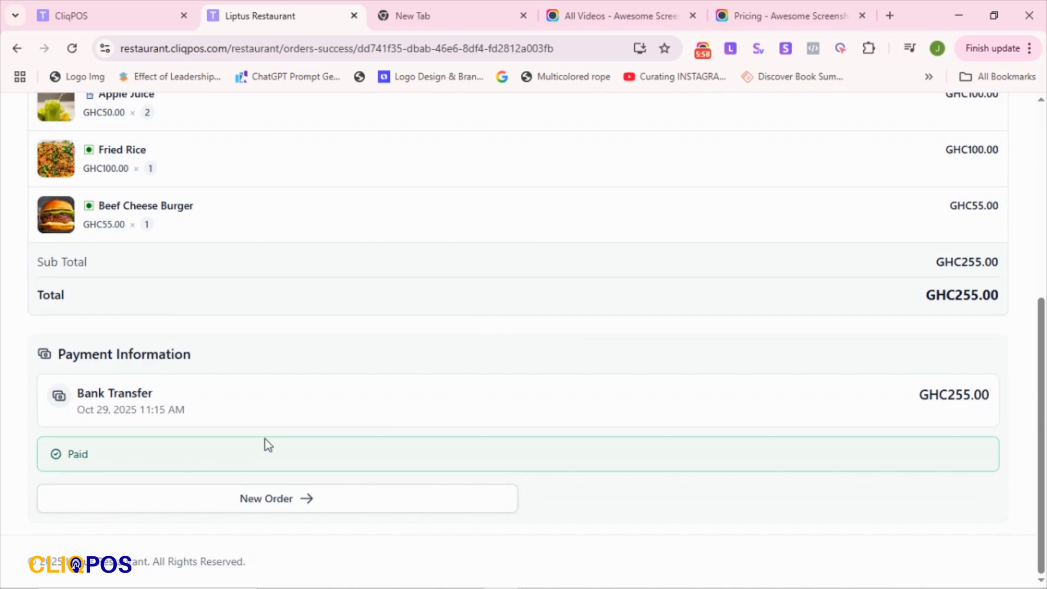
{"action": "scroll", "coordinate": [267, 444], "scroll_direction": "up", "scroll_amount": 3}
{"action": "scroll", "coordinate": [267, 444], "scroll_direction": "up", "scroll_amount": 4}
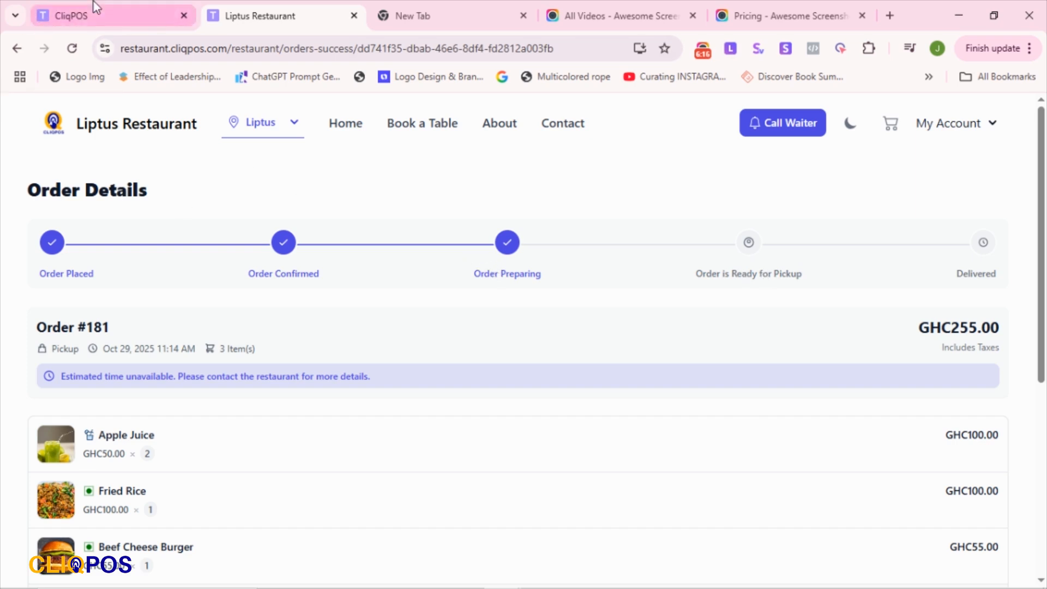
{"action": "left_click", "coordinate": [104, 15]}
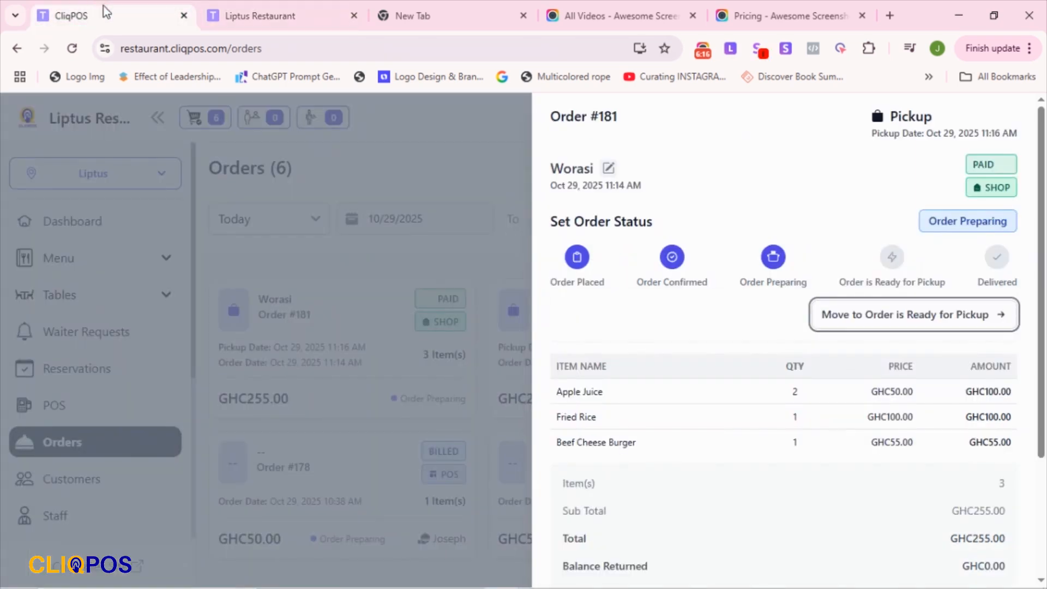
Advance the pickup order to Order is Ready for Pickup, and check its updated progress on the customer's order details page before returning to CliqPOS
{"action": "left_click", "coordinate": [887, 319]}
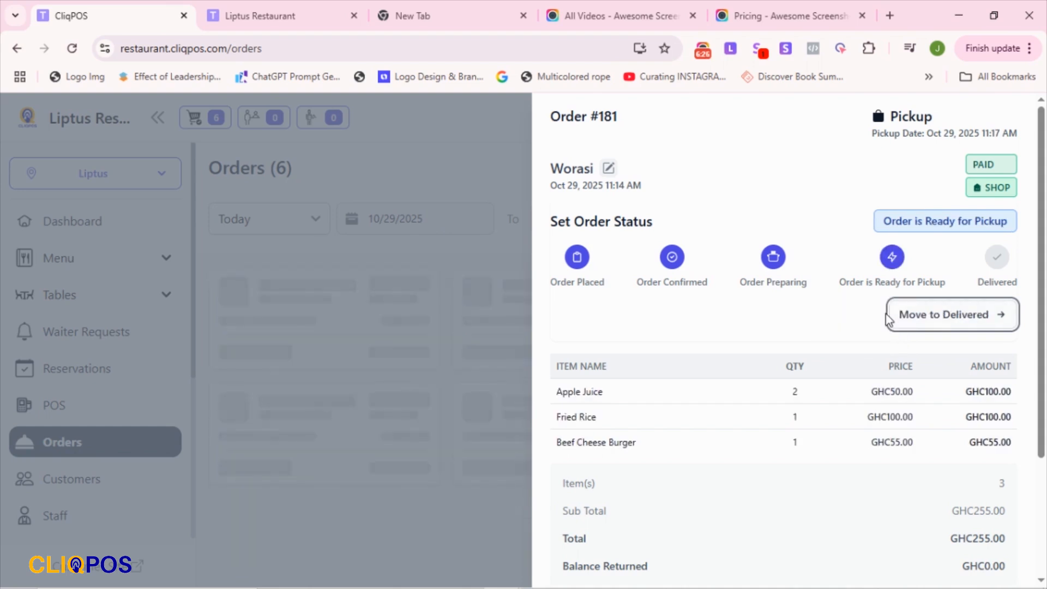
{"action": "left_click", "coordinate": [288, 15]}
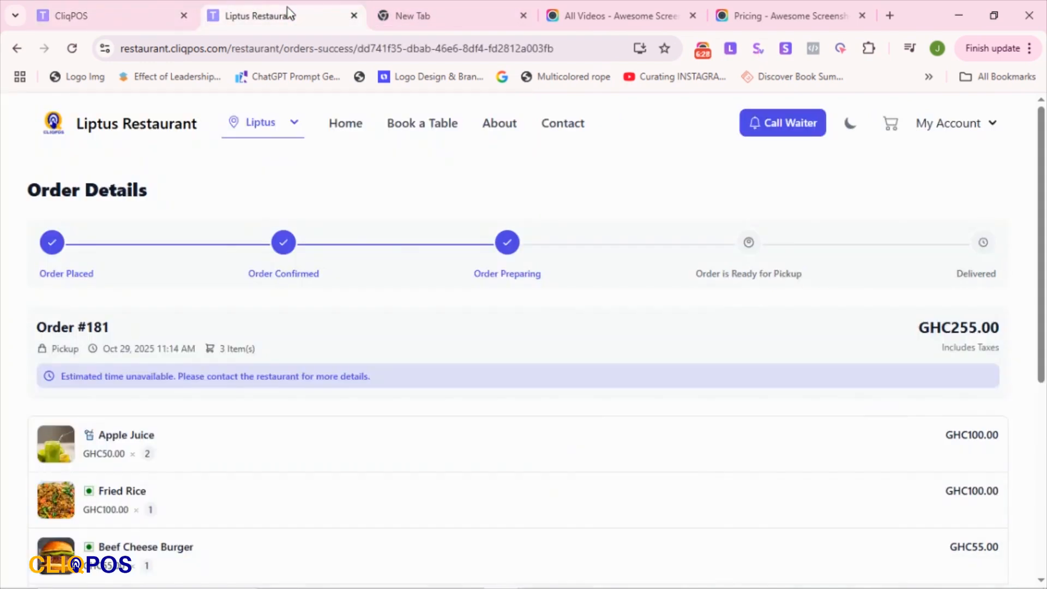
{"action": "left_click", "coordinate": [73, 49]}
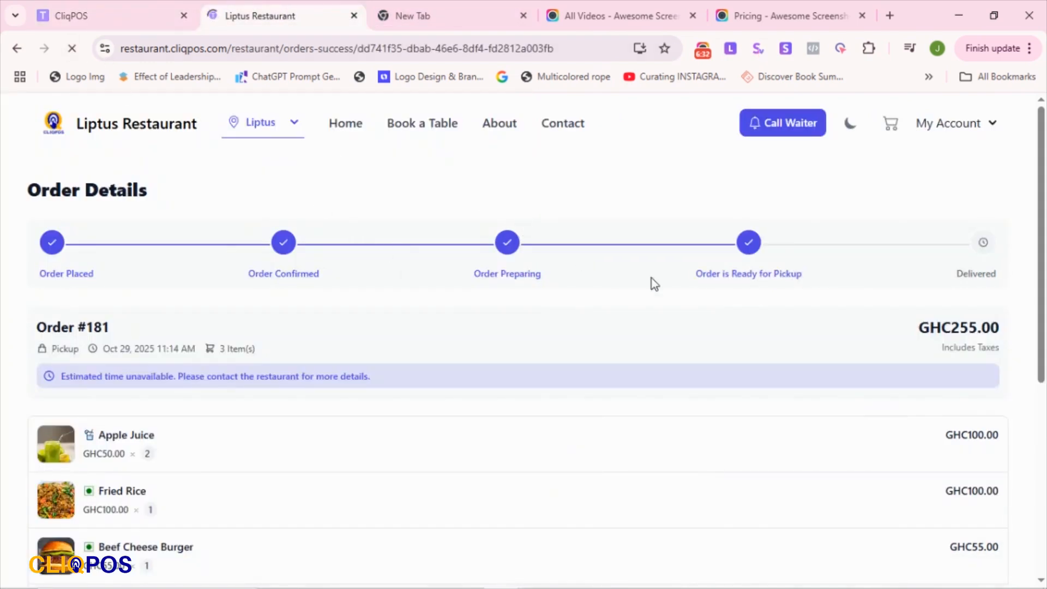
{"action": "scroll", "coordinate": [537, 515], "scroll_direction": "down", "scroll_amount": 5}
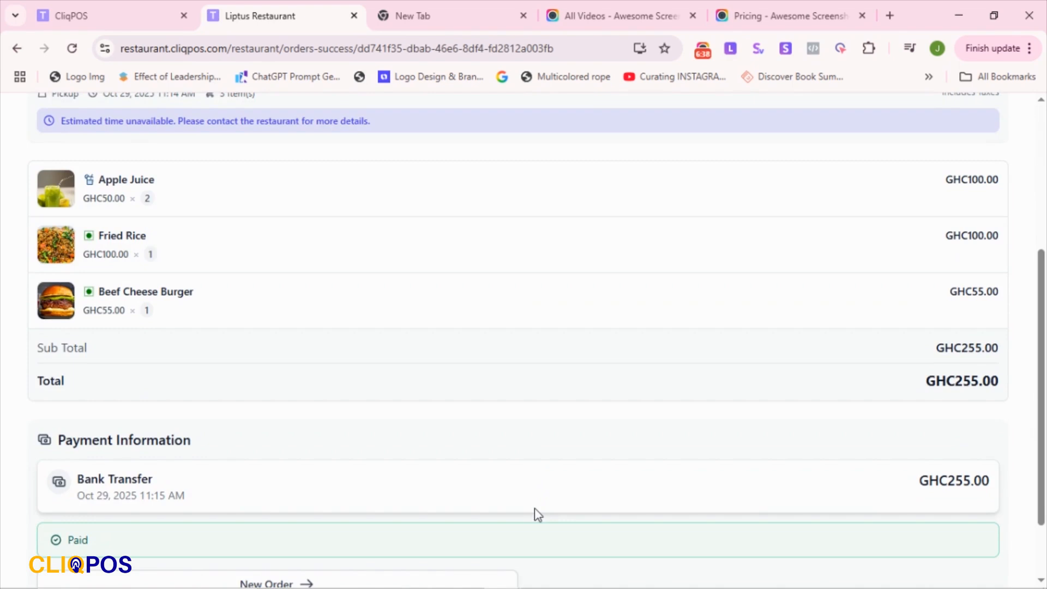
{"action": "left_click", "coordinate": [81, 16]}
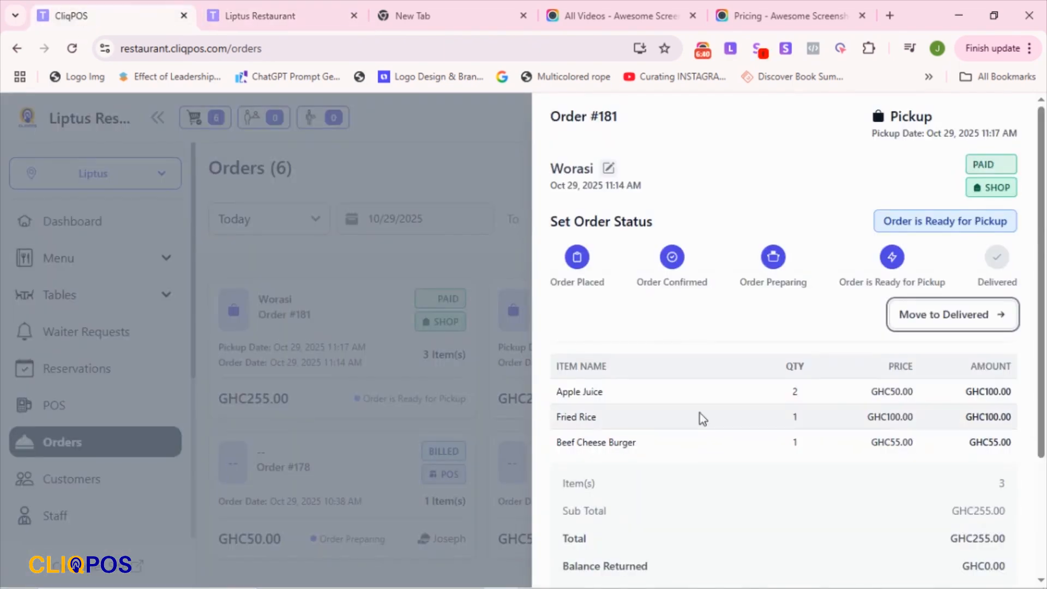
{"action": "left_click", "coordinate": [447, 164]}
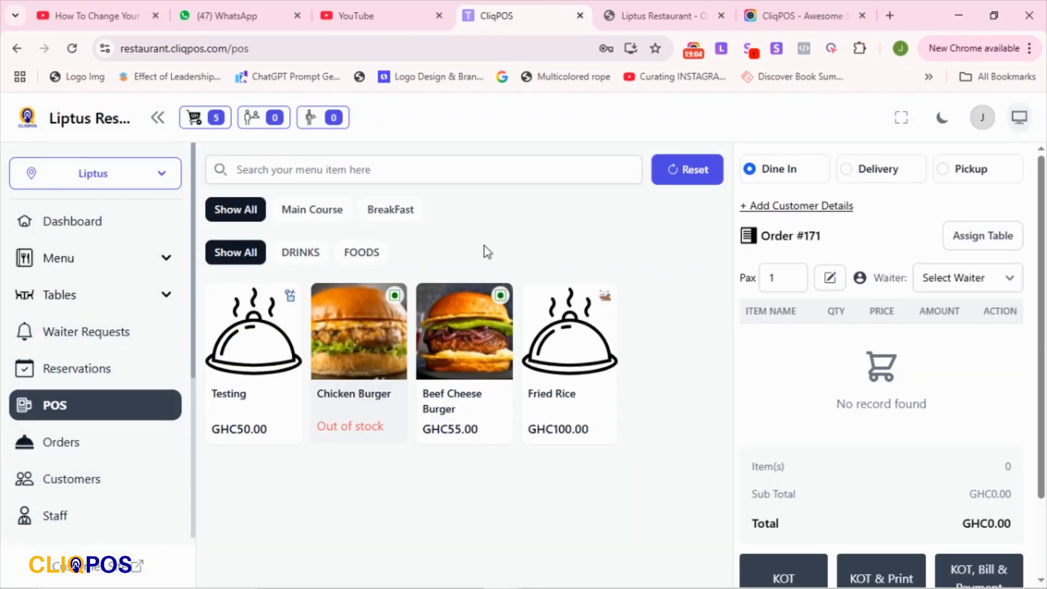
Open the restaurant's Staff list and look over the existing members and their roles
{"action": "scroll", "coordinate": [470, 250], "scroll_direction": "down", "scroll_amount": 2}
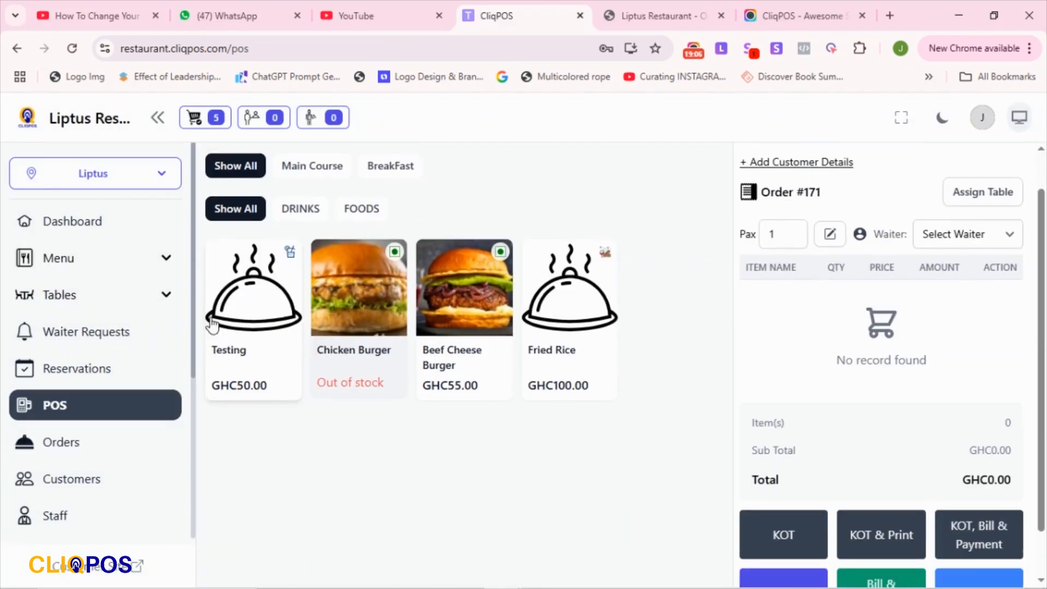
{"action": "left_click", "coordinate": [78, 521]}
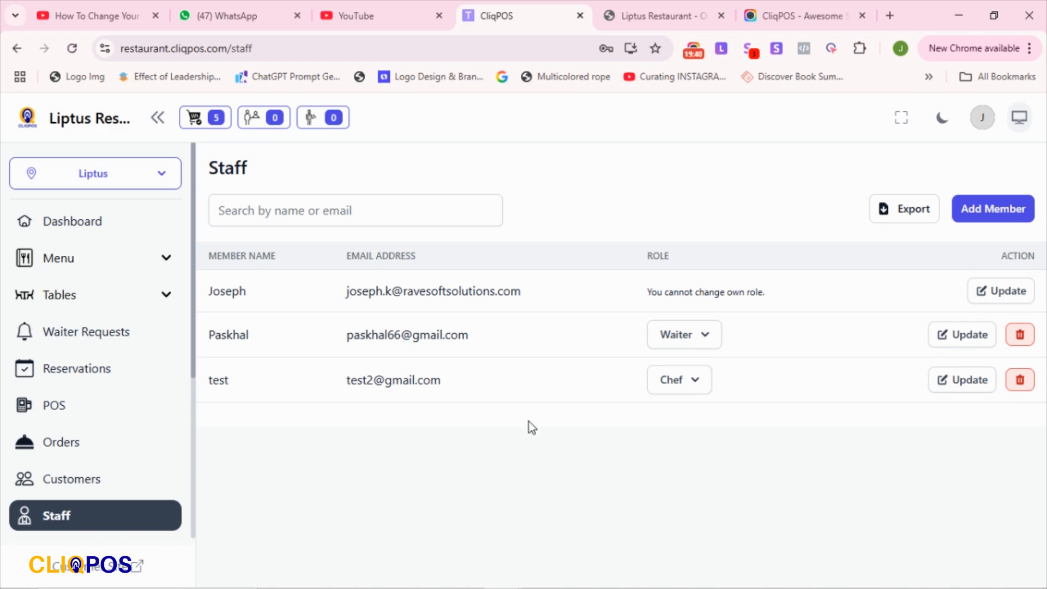
{"action": "scroll", "coordinate": [194, 390], "scroll_direction": "down", "scroll_amount": 3}
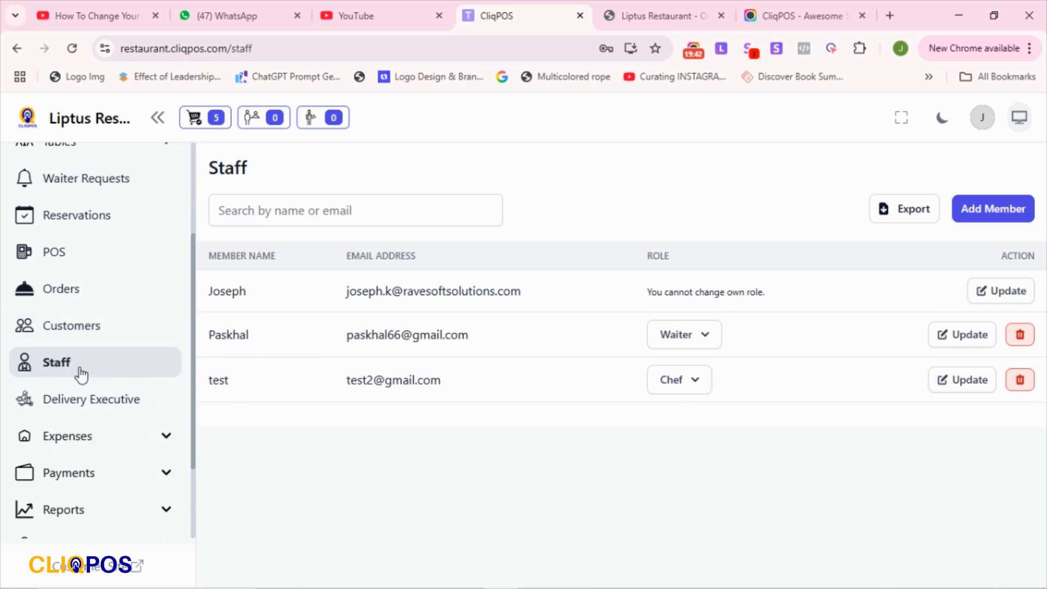
{"action": "left_click", "coordinate": [63, 366]}
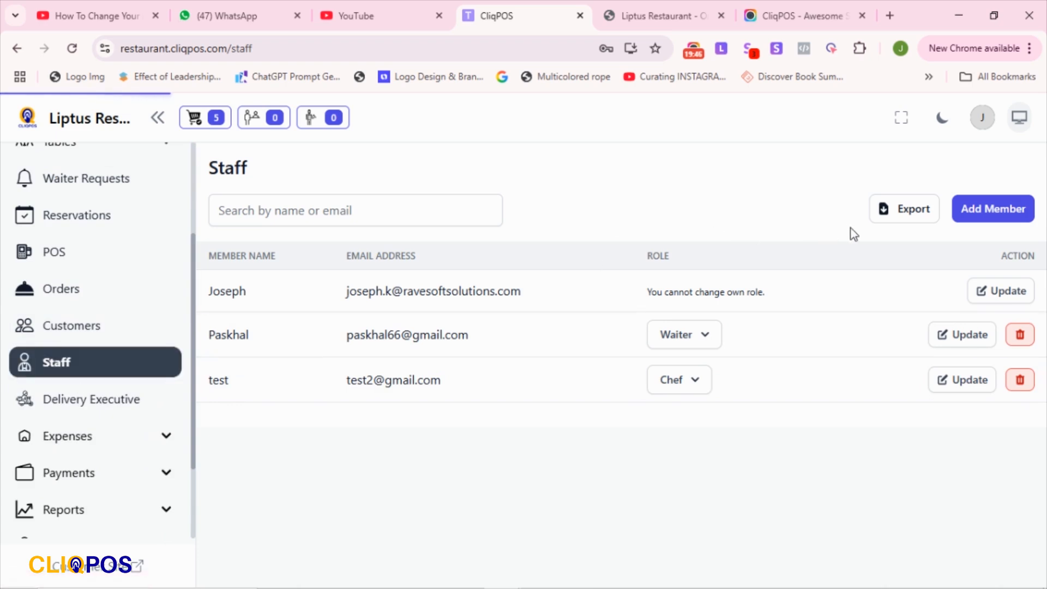
Start adding a staff member and replace the prefilled Member Name with the new member's name
{"action": "left_click", "coordinate": [976, 210]}
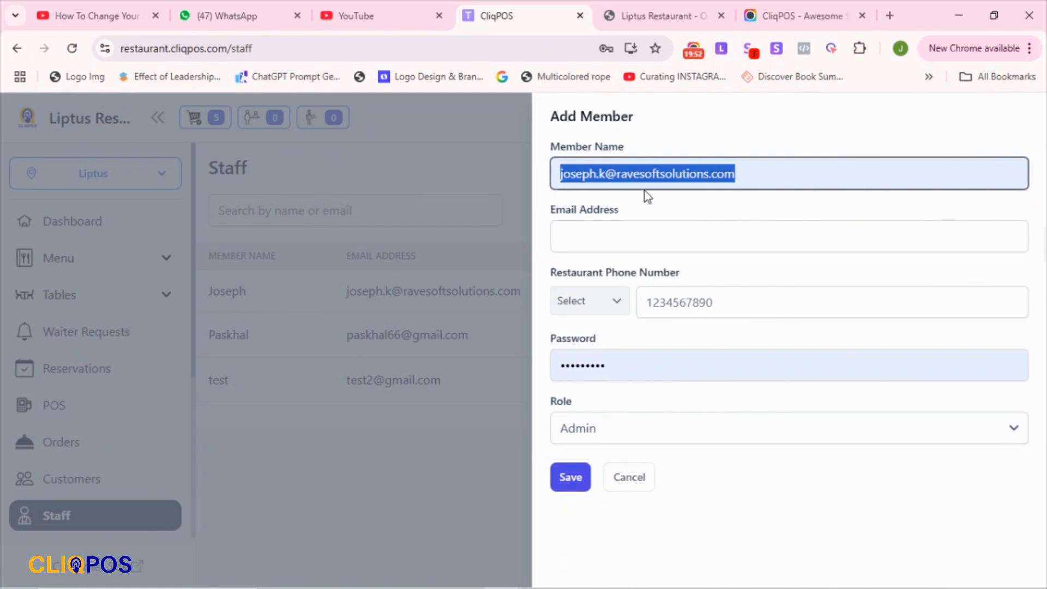
{"action": "type", "text": "Hot"}
{"action": "key", "text": "BackSpace"}
{"action": "key", "text": "BackSpace"}
{"action": "key", "text": "BackSpace"}
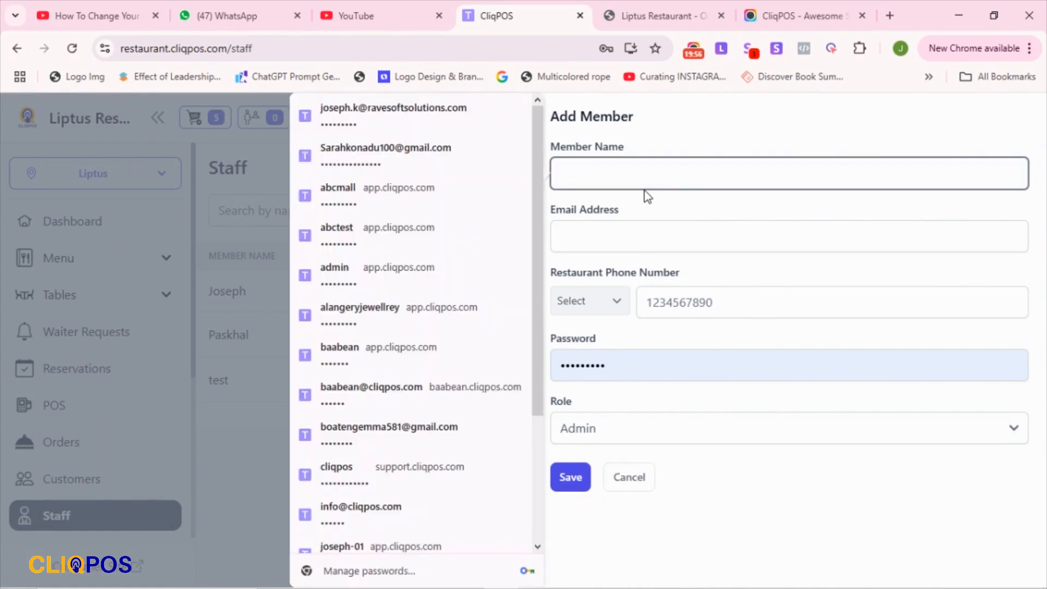
{"action": "type", "text": "john"}
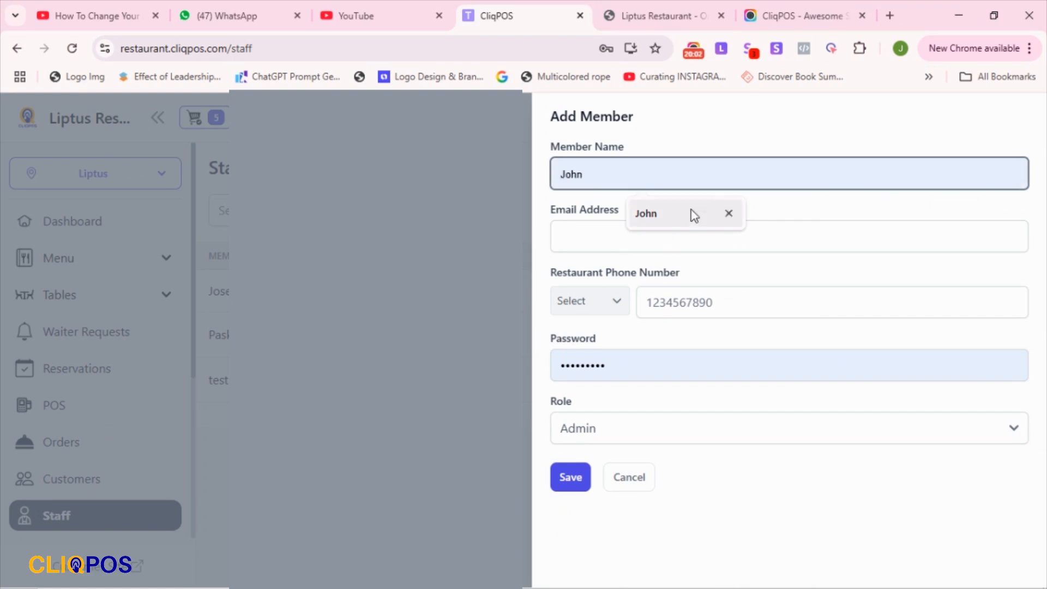
{"action": "left_click", "coordinate": [787, 197]}
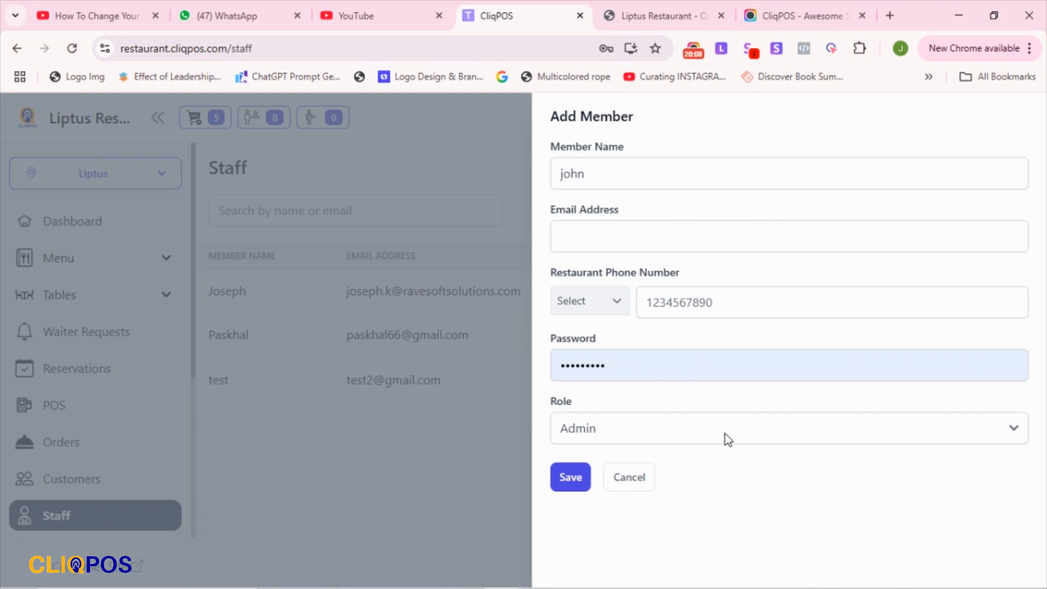
Set the new member's role to Waiter and look over the other available roles
{"action": "left_click", "coordinate": [774, 424]}
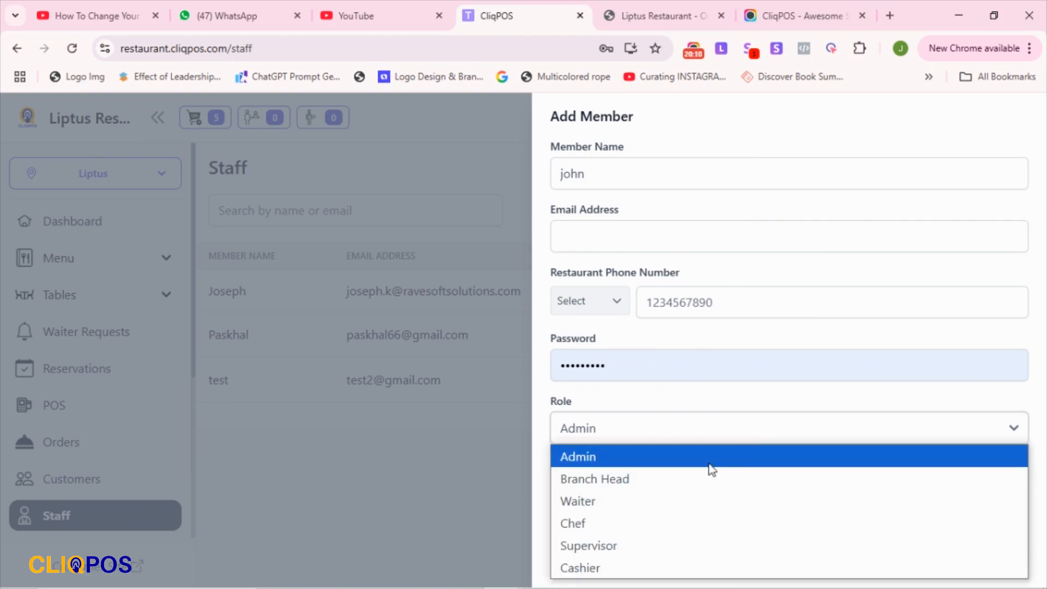
{"action": "left_click", "coordinate": [664, 503]}
{"action": "left_click", "coordinate": [639, 431]}
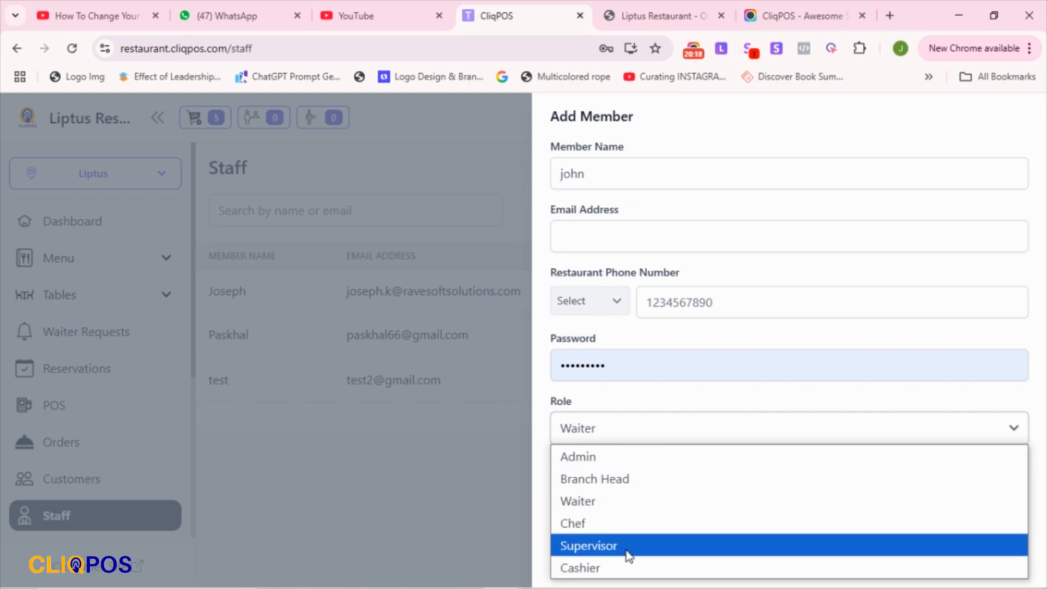
{"action": "left_click", "coordinate": [653, 430]}
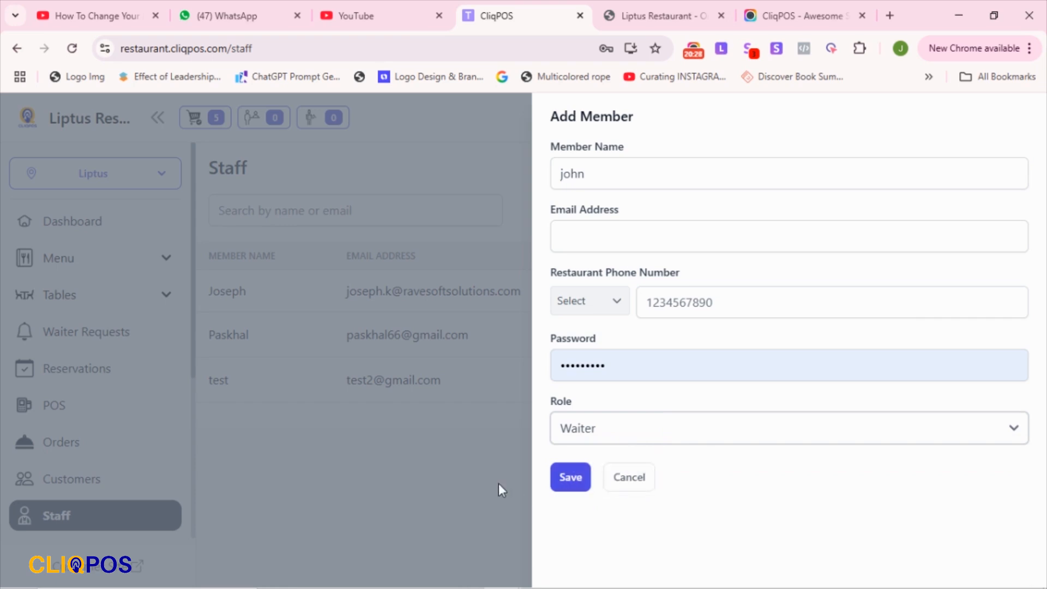
Close the Add Member form and dismiss the browser's password prompts
{"action": "left_click", "coordinate": [552, 487]}
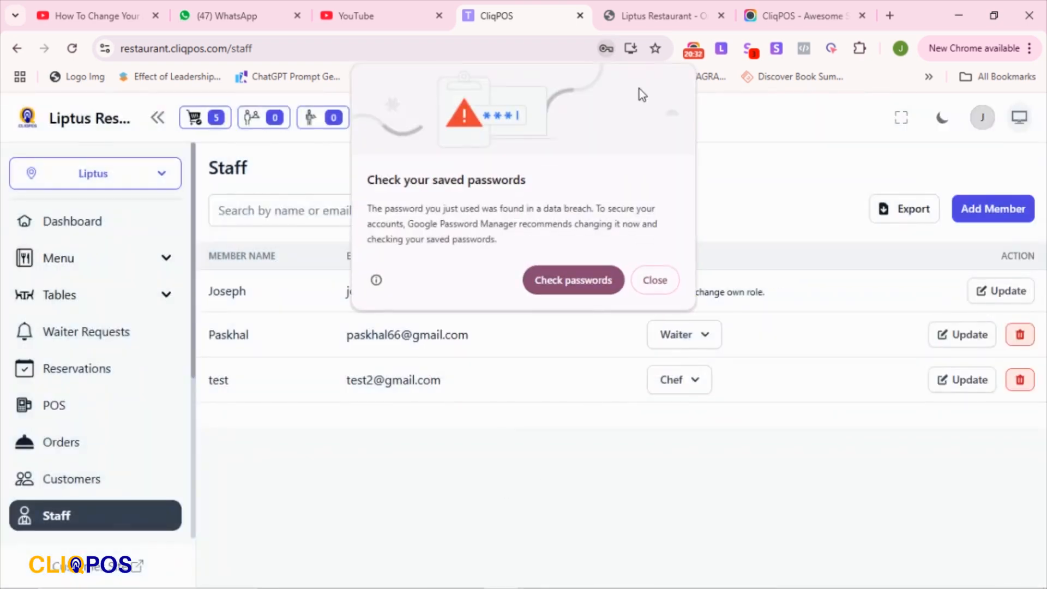
{"action": "left_click", "coordinate": [651, 279]}
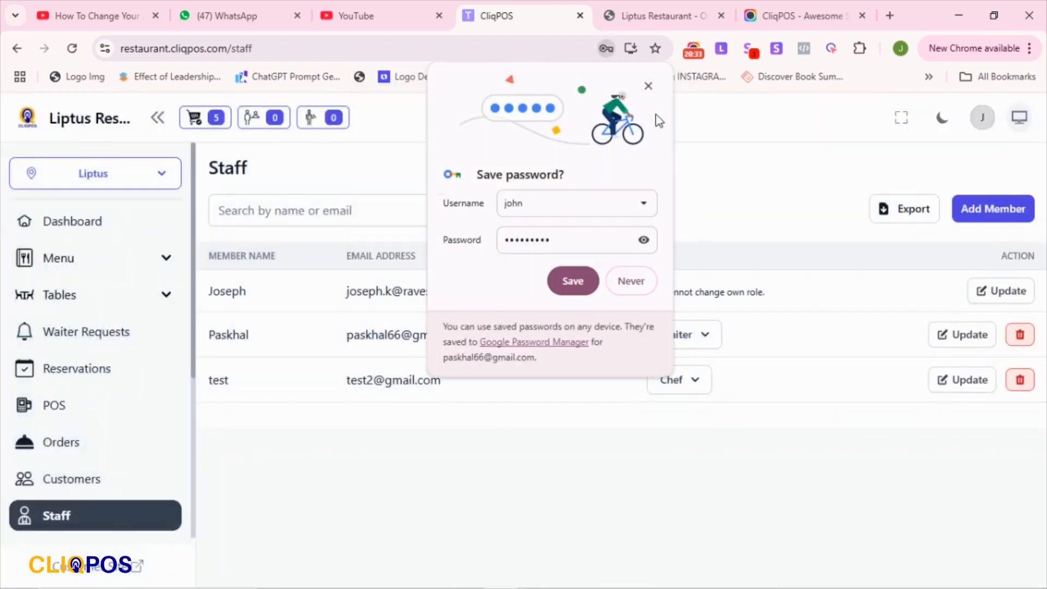
{"action": "left_click", "coordinate": [650, 86]}
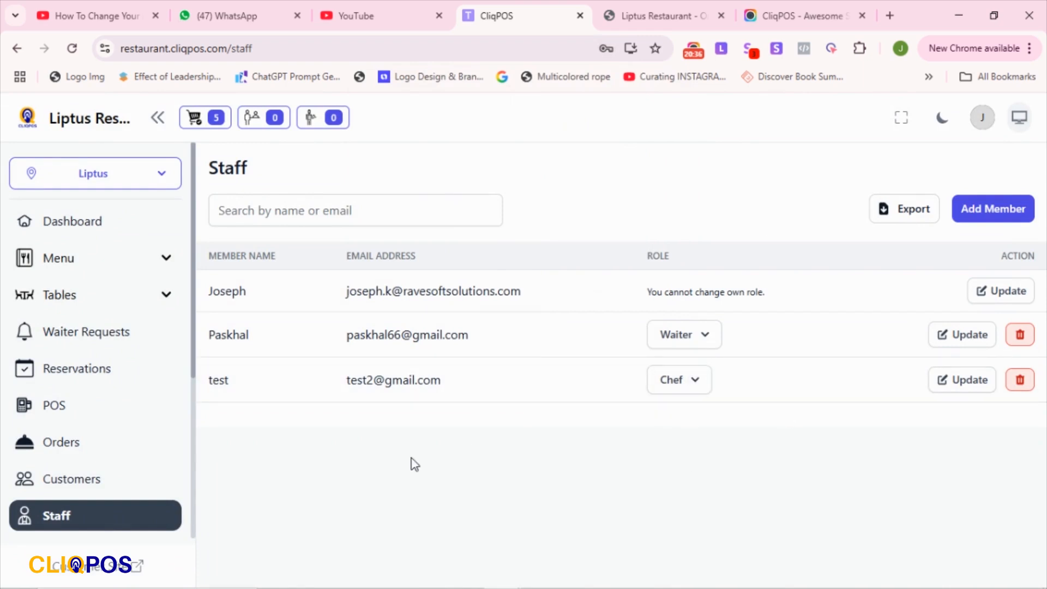
Open the Sales Report and examine its sales totals, payment methods, taxes and daily breakdown
{"action": "left_click_drag", "start_coordinate": [194, 362], "coordinate": [197, 444]}
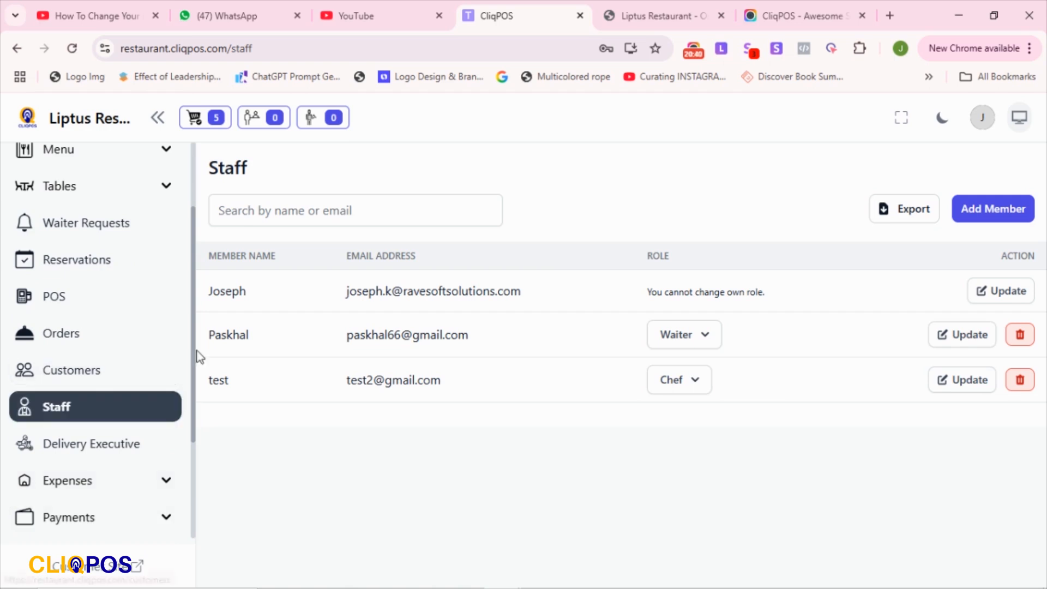
{"action": "left_click_drag", "start_coordinate": [198, 354], "coordinate": [198, 441]}
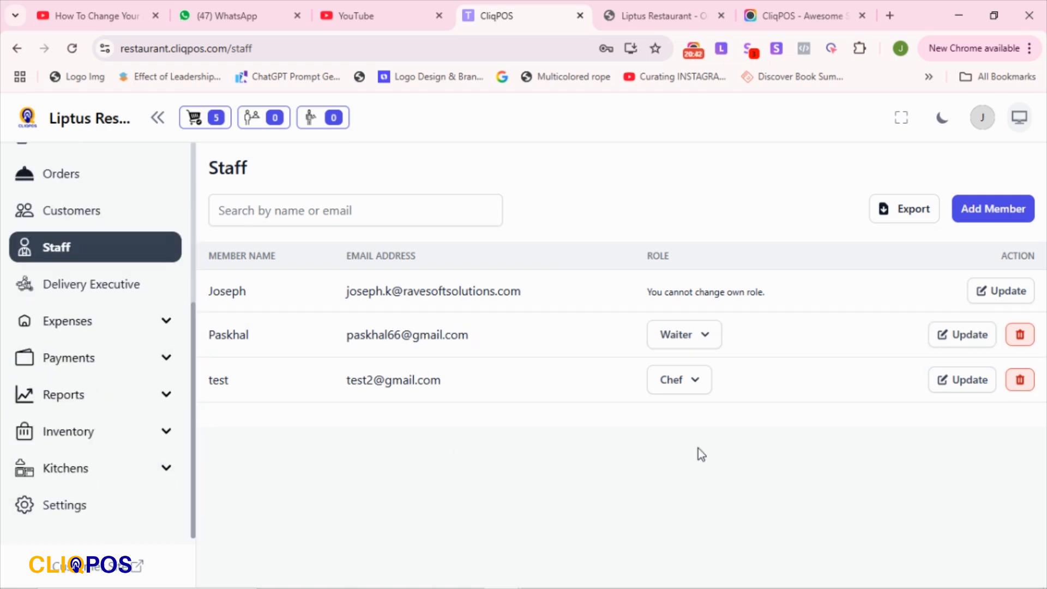
{"action": "left_click", "coordinate": [91, 404]}
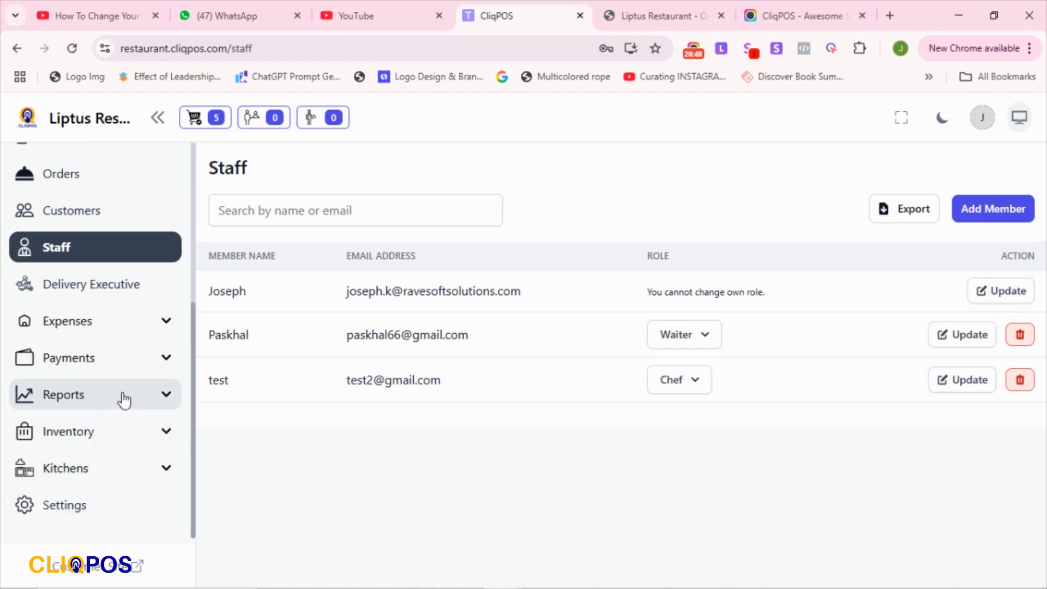
{"action": "scroll", "coordinate": [124, 401], "scroll_direction": "down", "scroll_amount": 3}
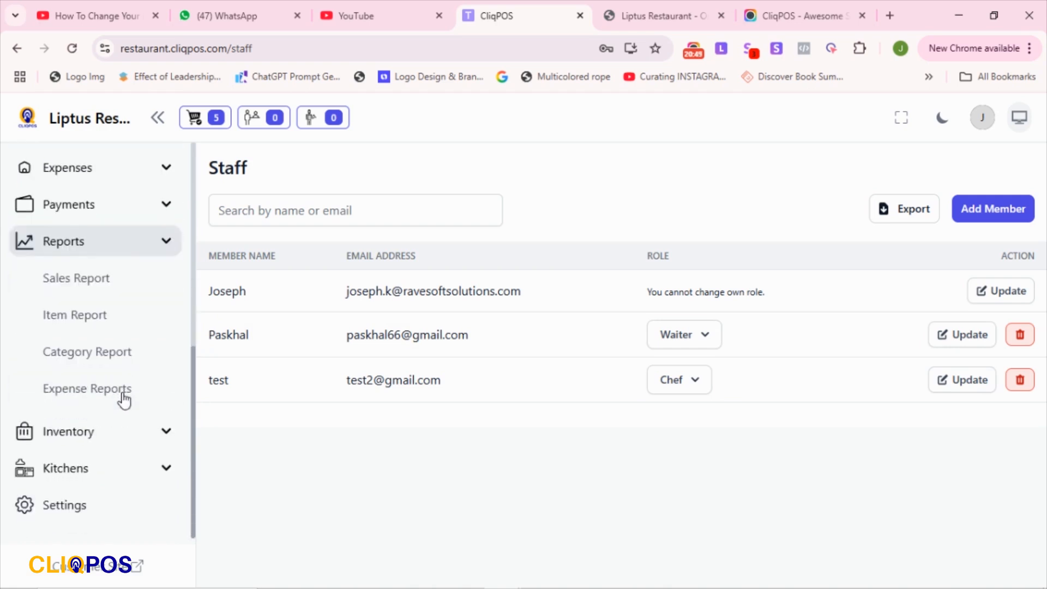
{"action": "left_click", "coordinate": [64, 278]}
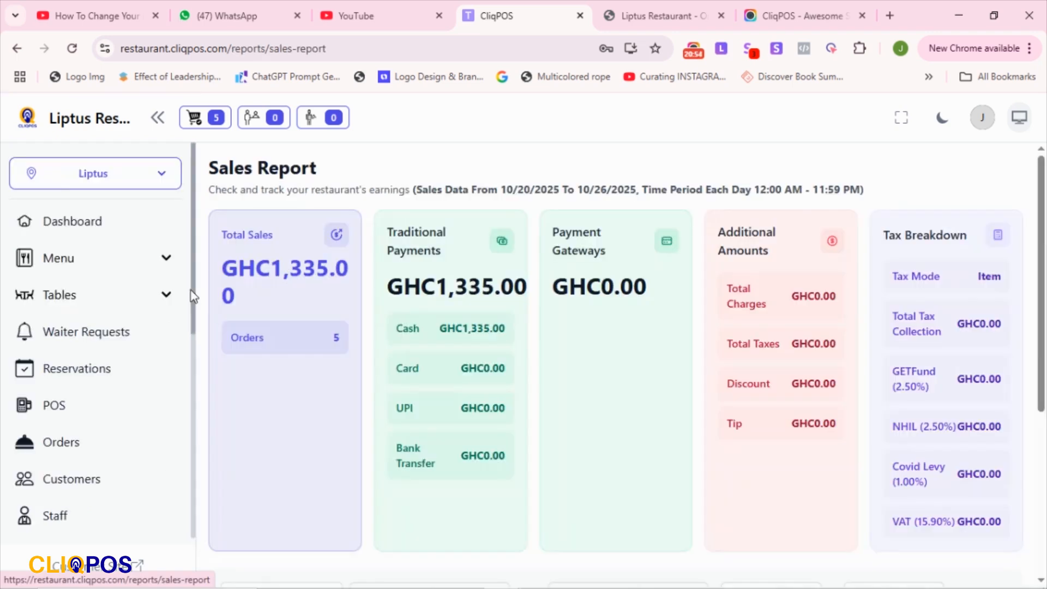
{"action": "scroll", "coordinate": [416, 326], "scroll_direction": "down", "scroll_amount": 2}
{"action": "scroll", "coordinate": [414, 322], "scroll_direction": "down", "scroll_amount": 1}
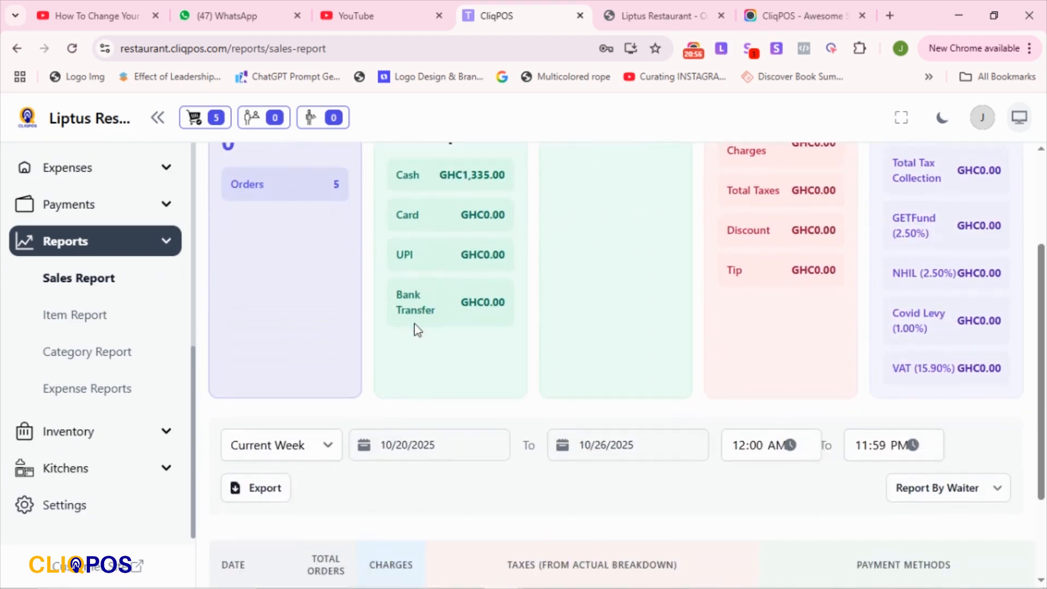
{"action": "scroll", "coordinate": [417, 327], "scroll_direction": "down", "scroll_amount": 2}
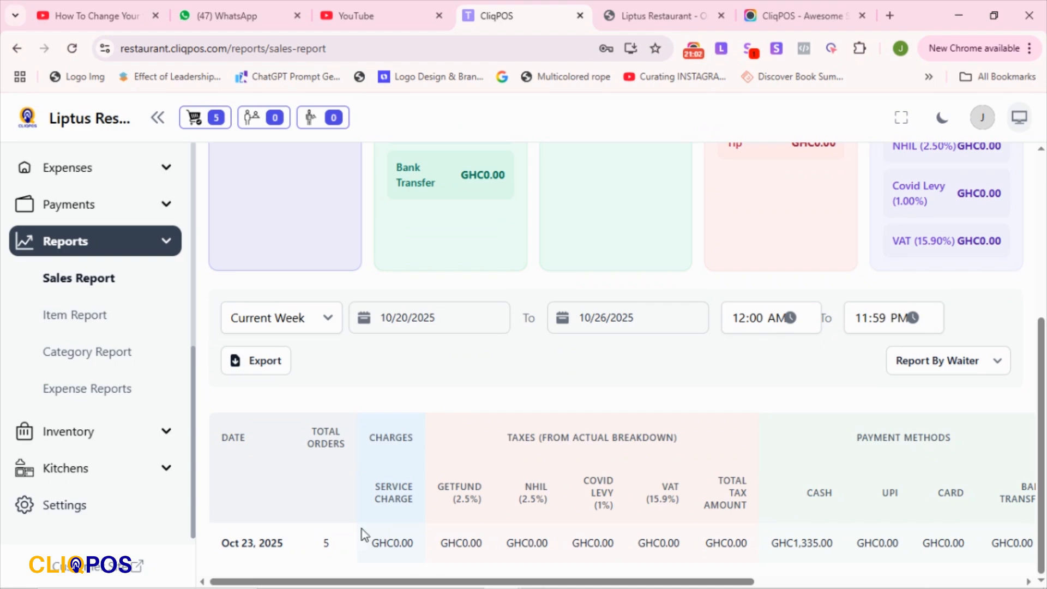
{"action": "left_click_drag", "start_coordinate": [618, 577], "coordinate": [490, 553]}
Filter the Sales Report to Today, and look over the other period options and the start and end date calendars
{"action": "left_click", "coordinate": [327, 319]}
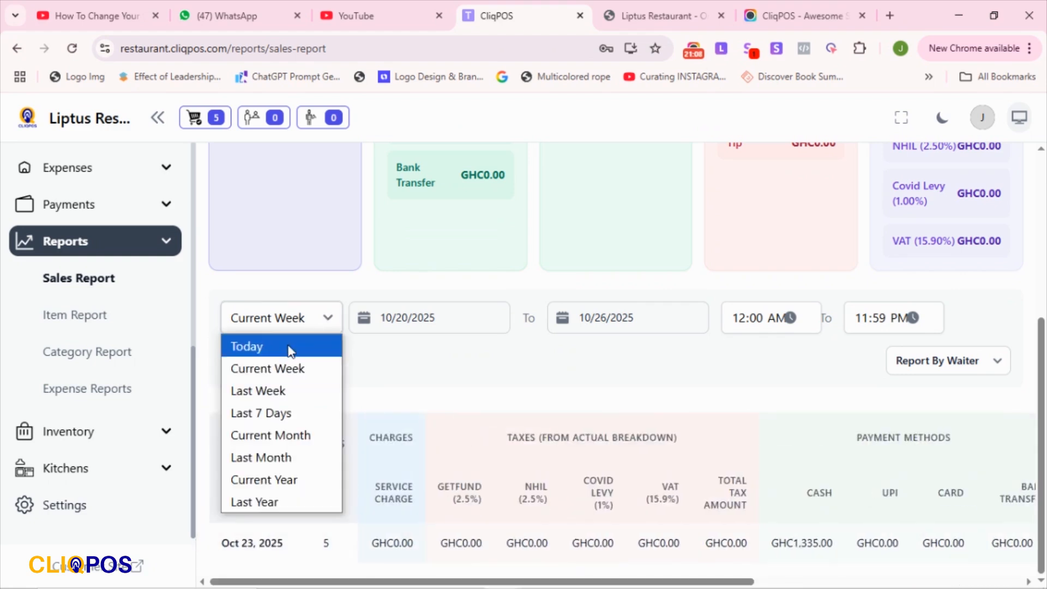
{"action": "left_click", "coordinate": [289, 347]}
{"action": "left_click", "coordinate": [324, 318]}
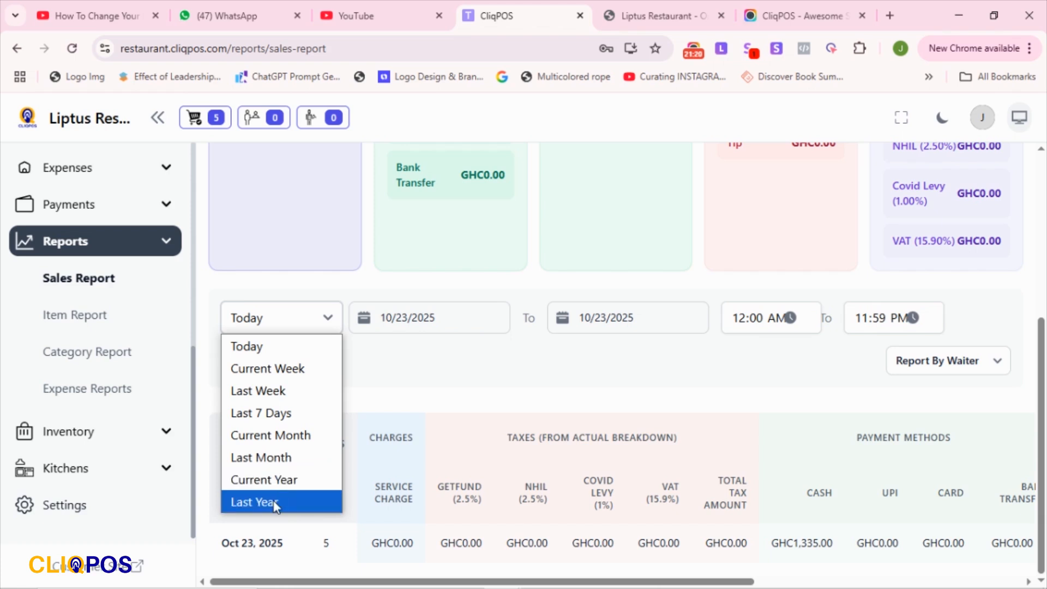
{"action": "left_click", "coordinate": [597, 322]}
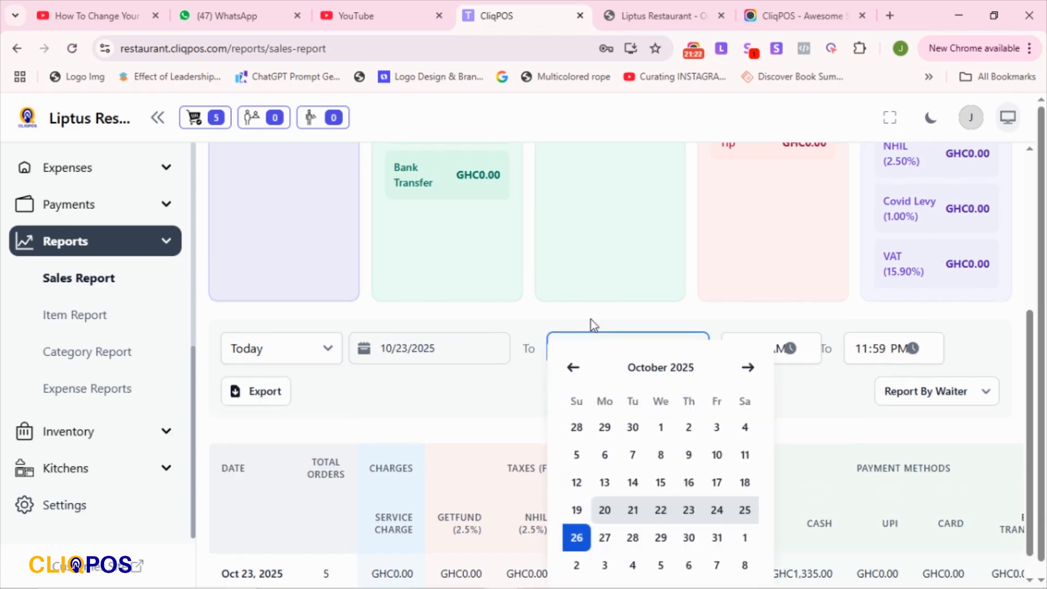
{"action": "left_click", "coordinate": [458, 357]}
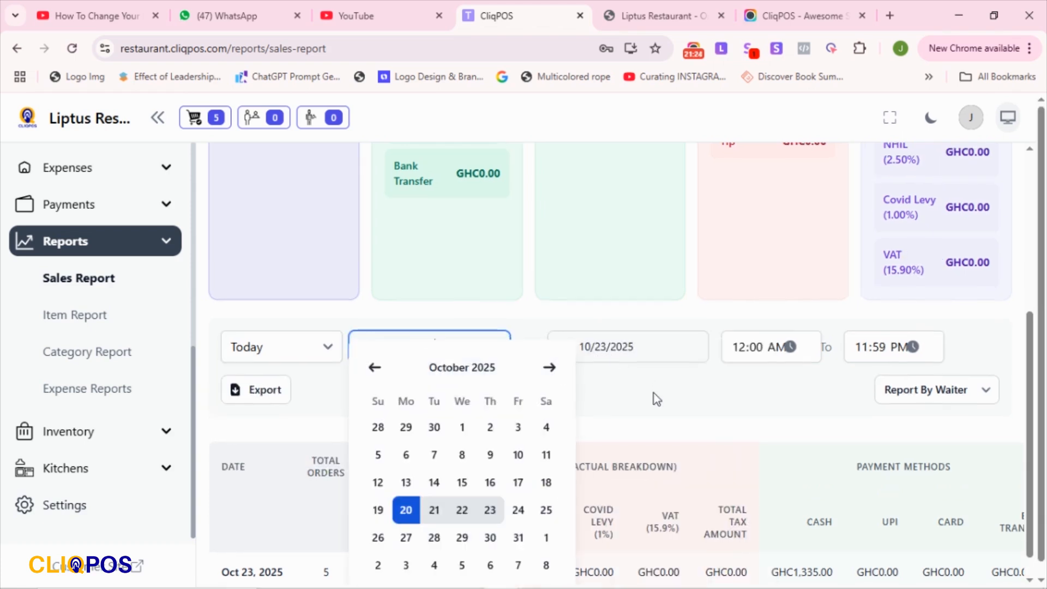
{"action": "left_click", "coordinate": [653, 394]}
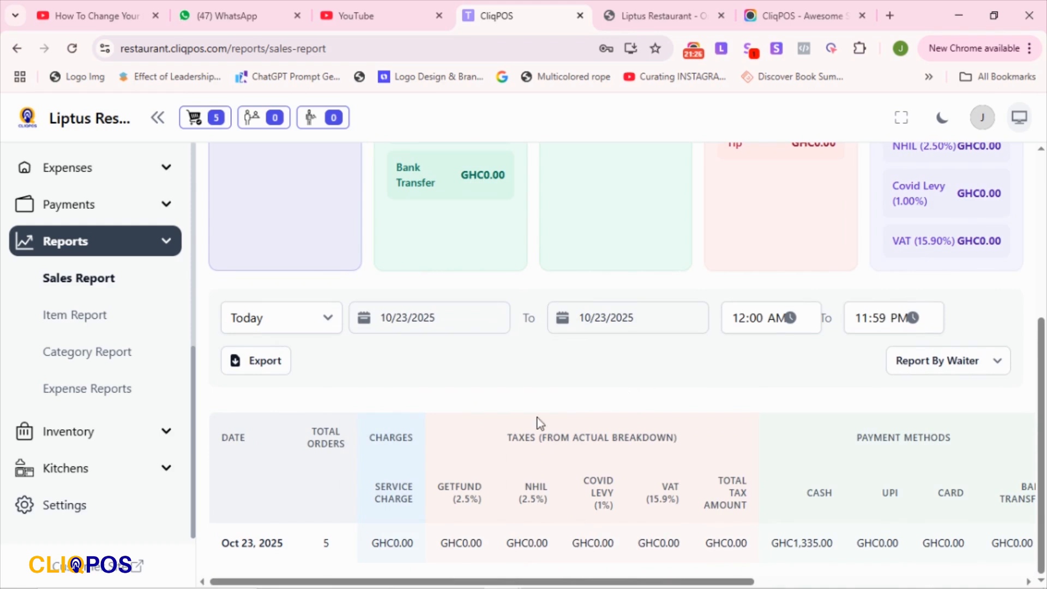
{"action": "scroll", "coordinate": [512, 453], "scroll_direction": "up", "scroll_amount": 5}
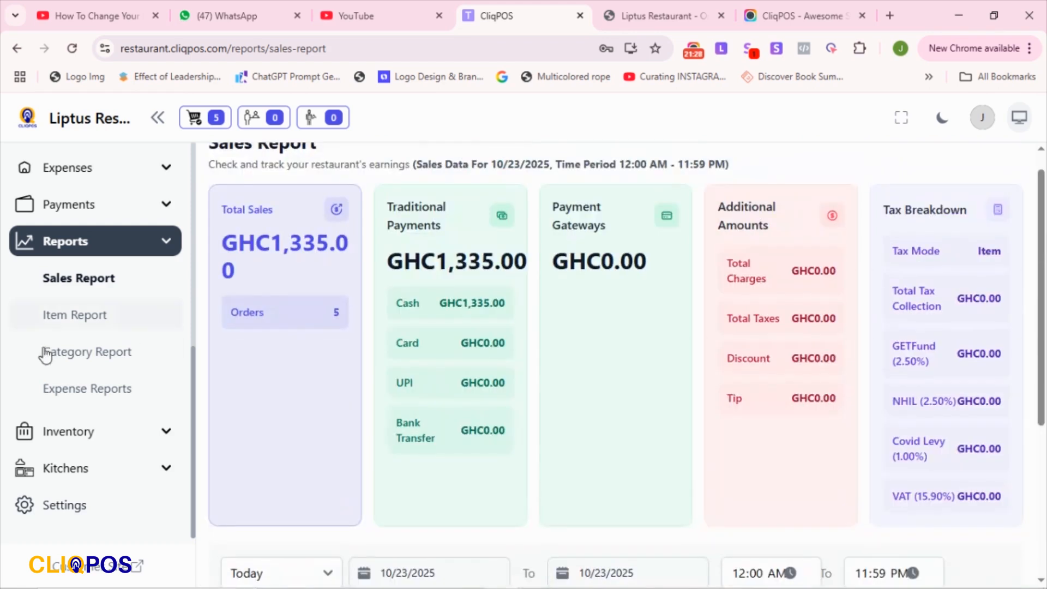
Open the Item Report and examine the quantity sold, selling price and revenue of each menu item
{"action": "left_click", "coordinate": [61, 320]}
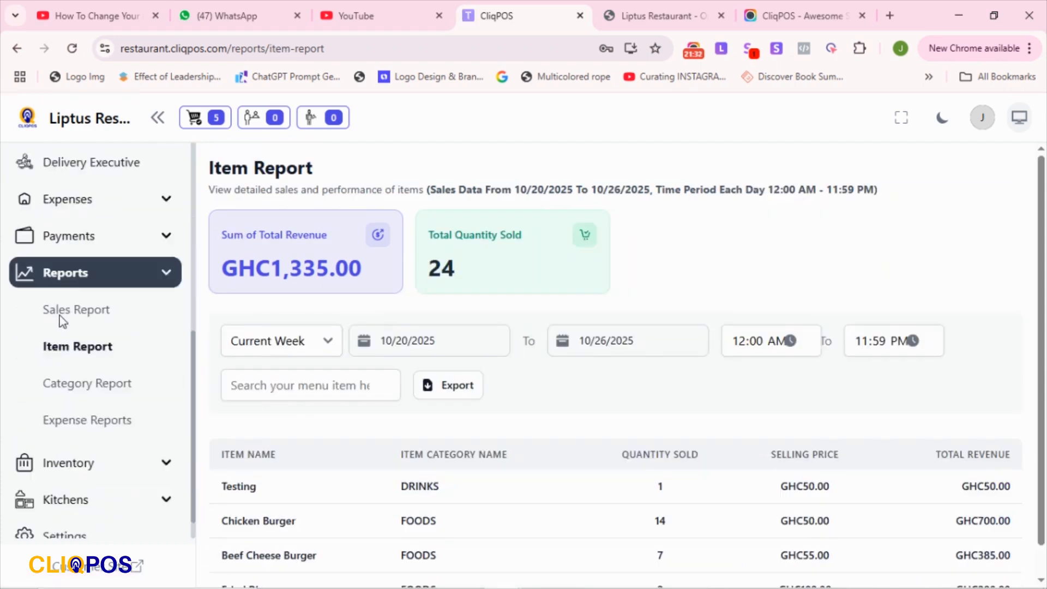
{"action": "scroll", "coordinate": [63, 322], "scroll_direction": "down", "scroll_amount": 1}
{"action": "scroll", "coordinate": [492, 381], "scroll_direction": "down", "scroll_amount": 1}
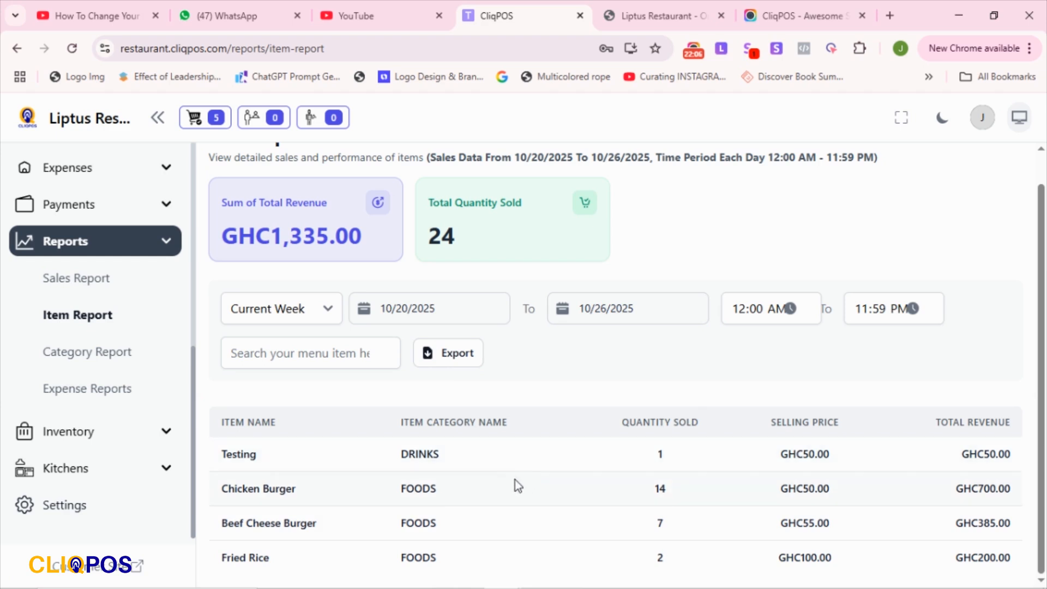
Look over the Item Report's start and end date calendars and its available reporting periods
{"action": "left_click", "coordinate": [396, 309]}
{"action": "left_click", "coordinate": [615, 309]}
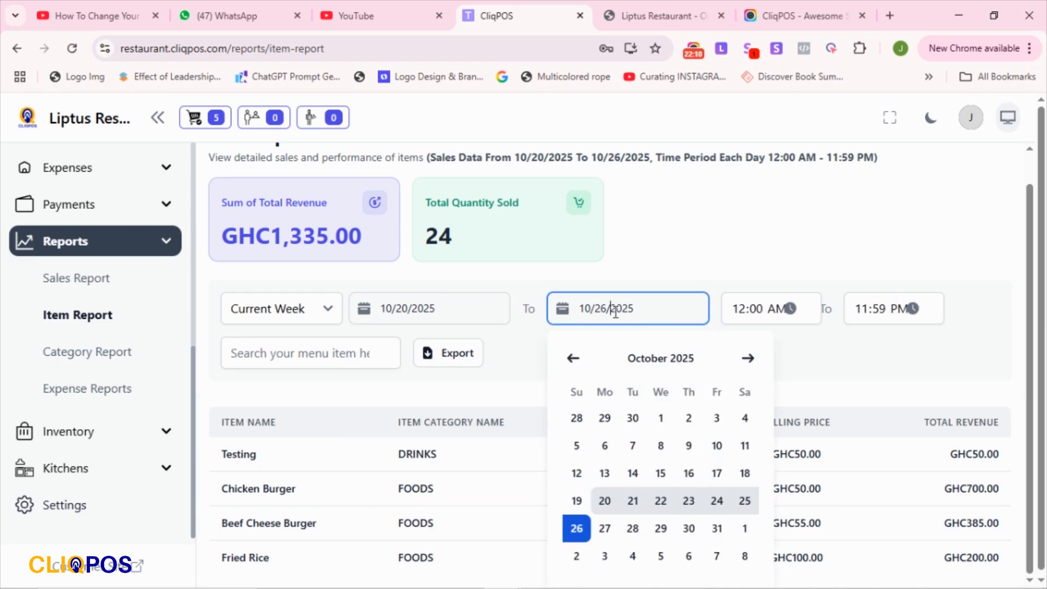
{"action": "left_click", "coordinate": [333, 309]}
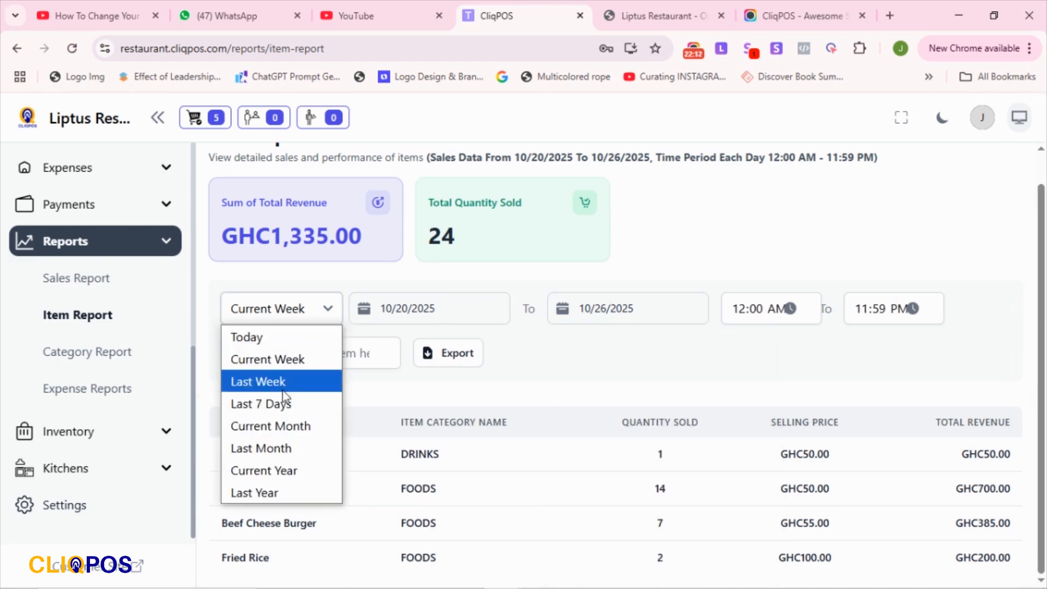
{"action": "scroll", "coordinate": [570, 412], "scroll_direction": "up", "scroll_amount": 1}
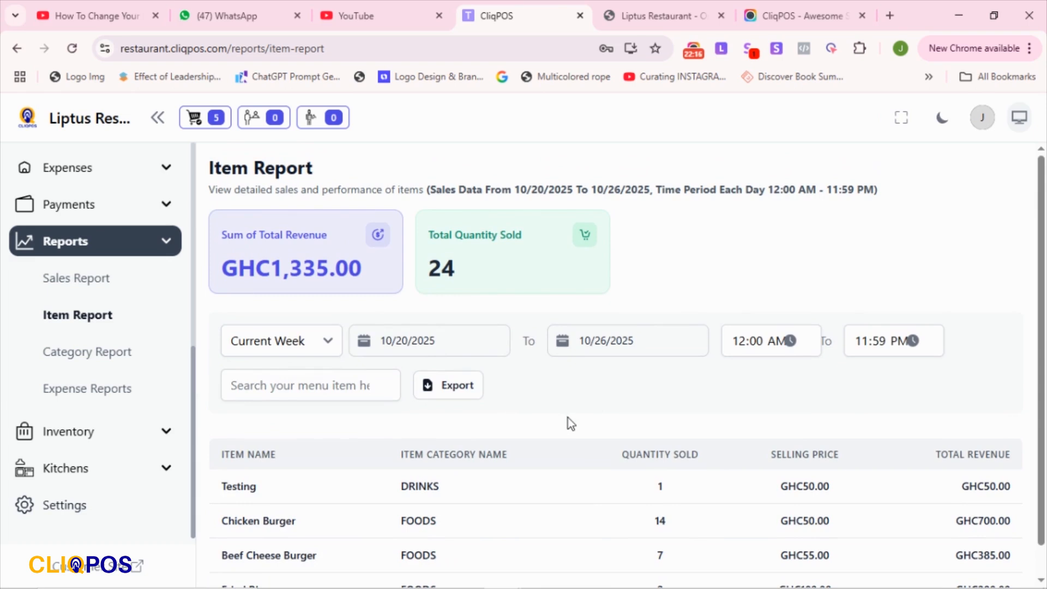
{"action": "scroll", "coordinate": [568, 418], "scroll_direction": "down", "scroll_amount": 1}
{"action": "scroll", "coordinate": [573, 424], "scroll_direction": "up", "scroll_amount": 1}
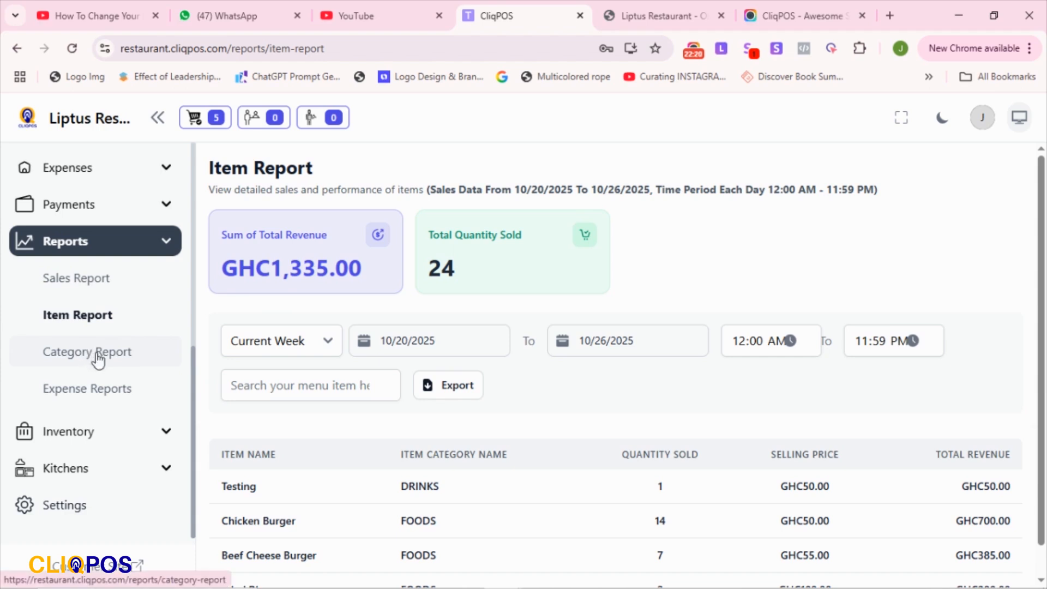
Open the Expense Summary Report in the expense reports and export it for the current week
{"action": "left_click", "coordinate": [73, 394]}
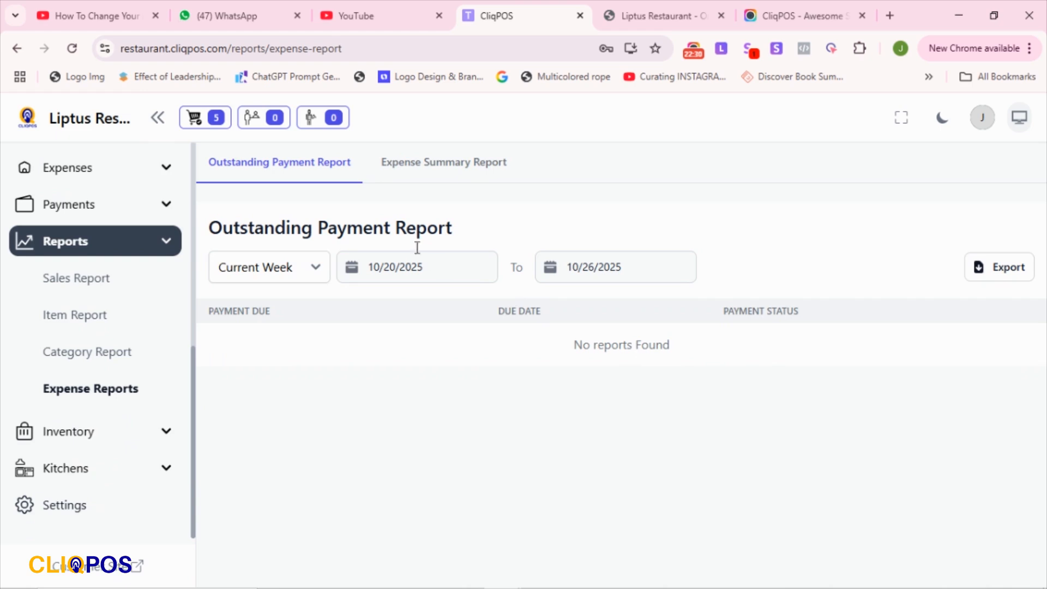
{"action": "left_click", "coordinate": [434, 169]}
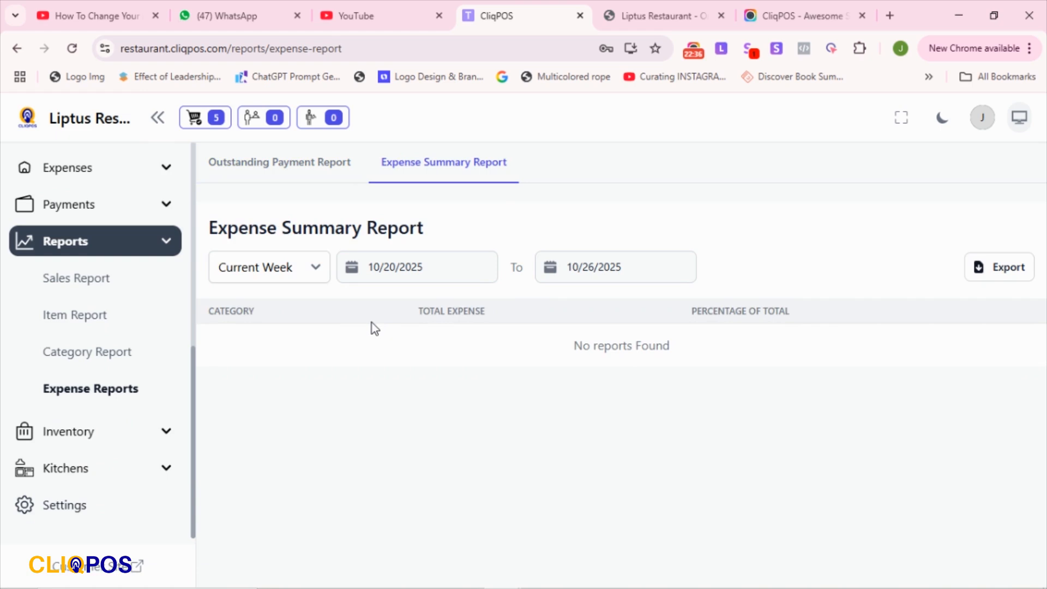
{"action": "left_click", "coordinate": [999, 274]}
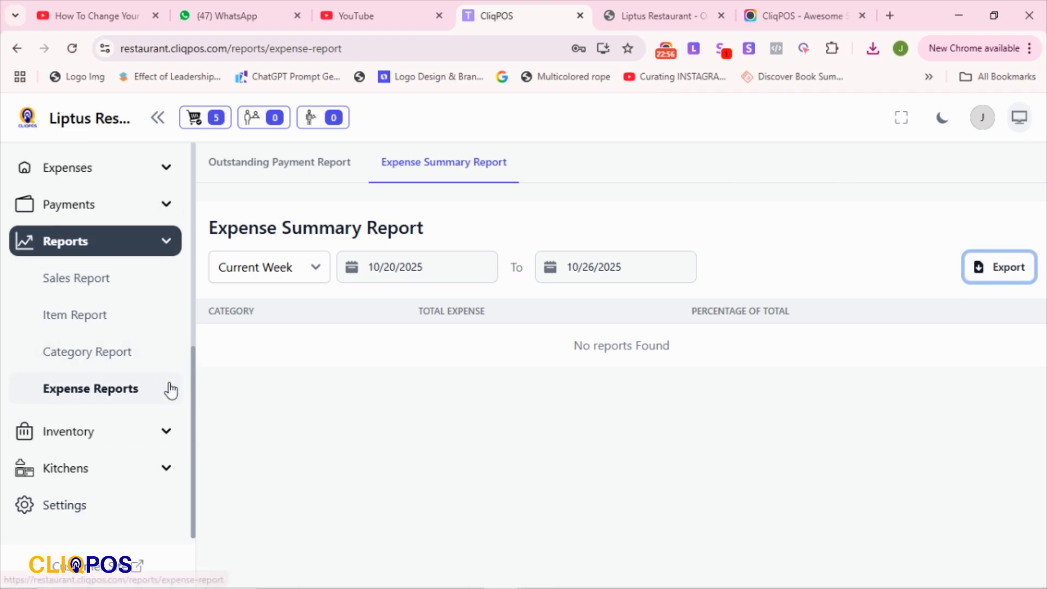
Expand the Inventory section, look through its pages from Dashboard to Settings, and collapse it again
{"action": "left_click", "coordinate": [144, 430]}
{"action": "scroll", "coordinate": [142, 428], "scroll_direction": "down", "scroll_amount": 4}
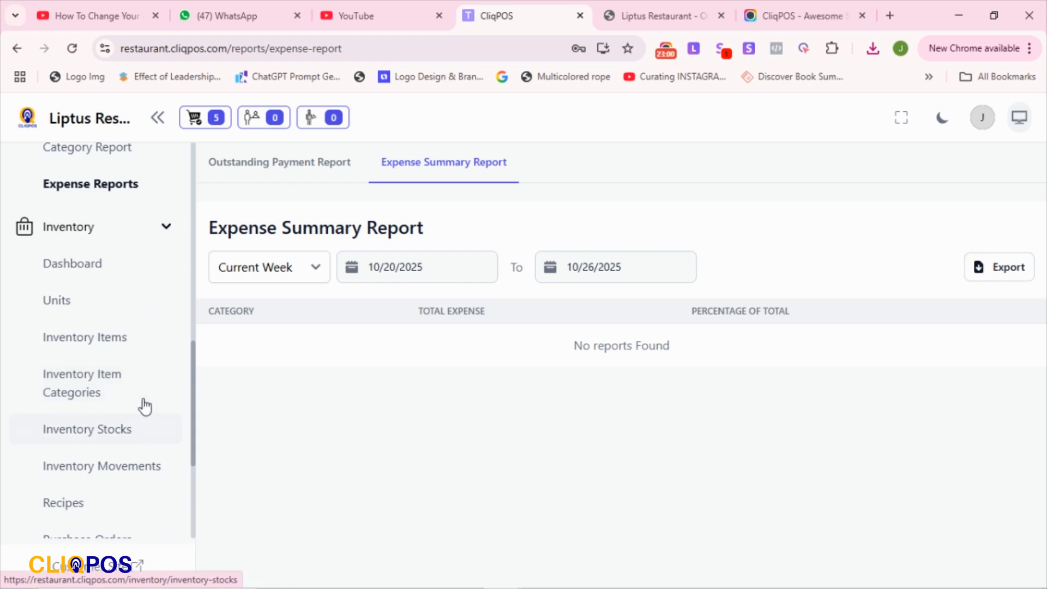
{"action": "scroll", "coordinate": [66, 337], "scroll_direction": "down", "scroll_amount": 1}
{"action": "scroll", "coordinate": [71, 346], "scroll_direction": "down", "scroll_amount": 2}
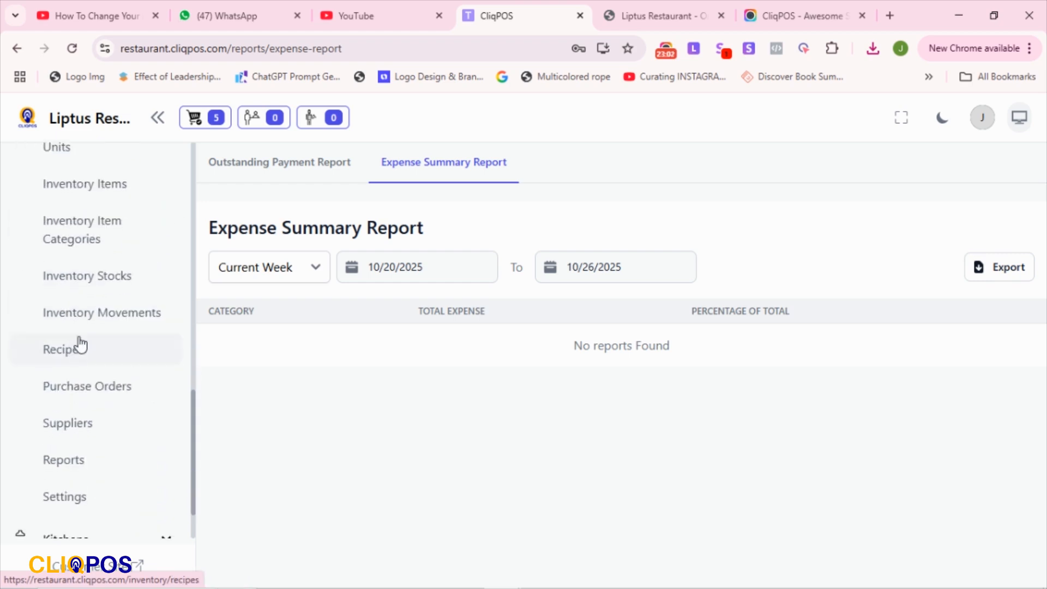
{"action": "scroll", "coordinate": [97, 382], "scroll_direction": "down", "scroll_amount": 2}
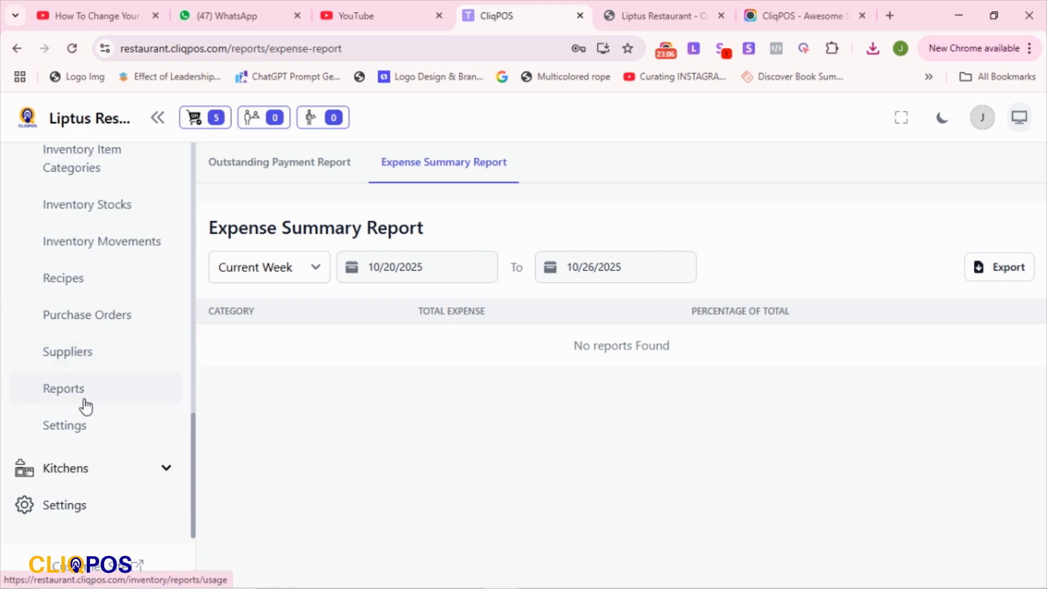
{"action": "scroll", "coordinate": [90, 388], "scroll_direction": "up", "scroll_amount": 2}
{"action": "scroll", "coordinate": [90, 387], "scroll_direction": "up", "scroll_amount": 5}
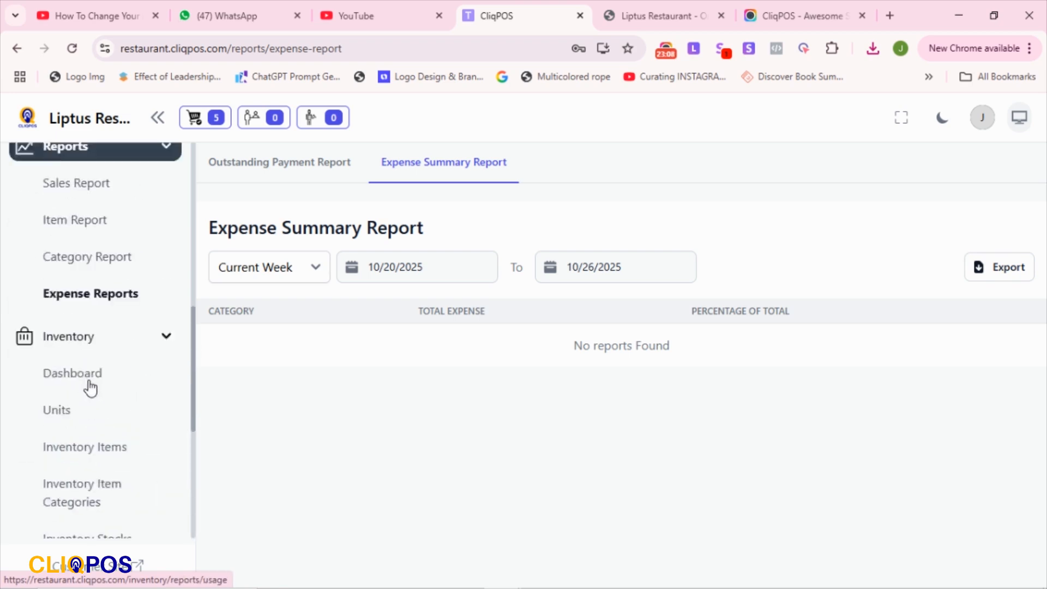
{"action": "left_click", "coordinate": [157, 361]}
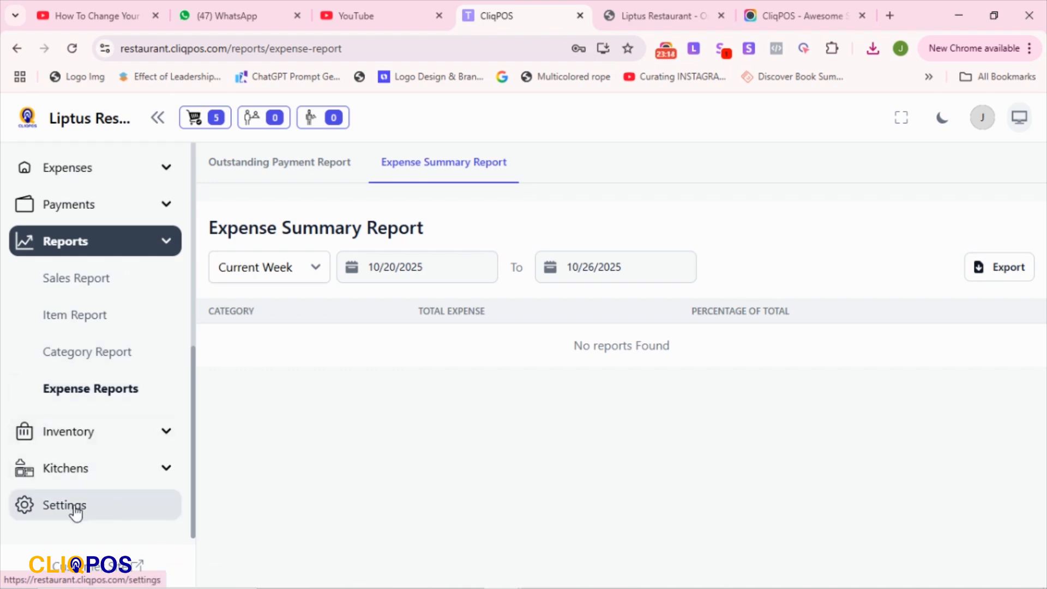
Open the restaurant settings and examine the Restaurant Information page, including additional charges and preset amounts
{"action": "scroll", "coordinate": [76, 513], "scroll_direction": "up", "scroll_amount": 2}
{"action": "scroll", "coordinate": [80, 513], "scroll_direction": "down", "scroll_amount": 2}
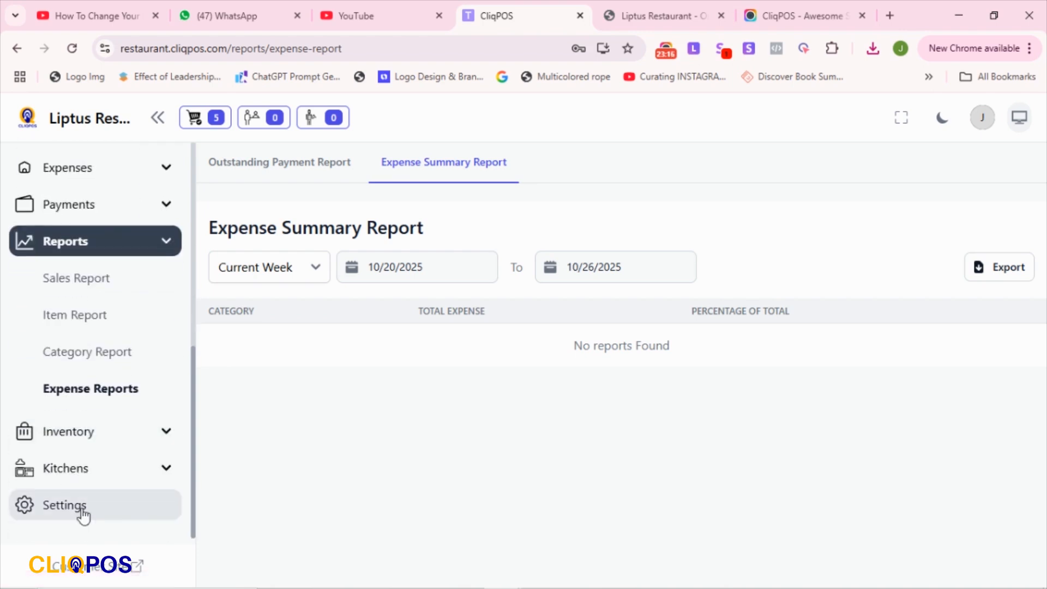
{"action": "left_click", "coordinate": [69, 505]}
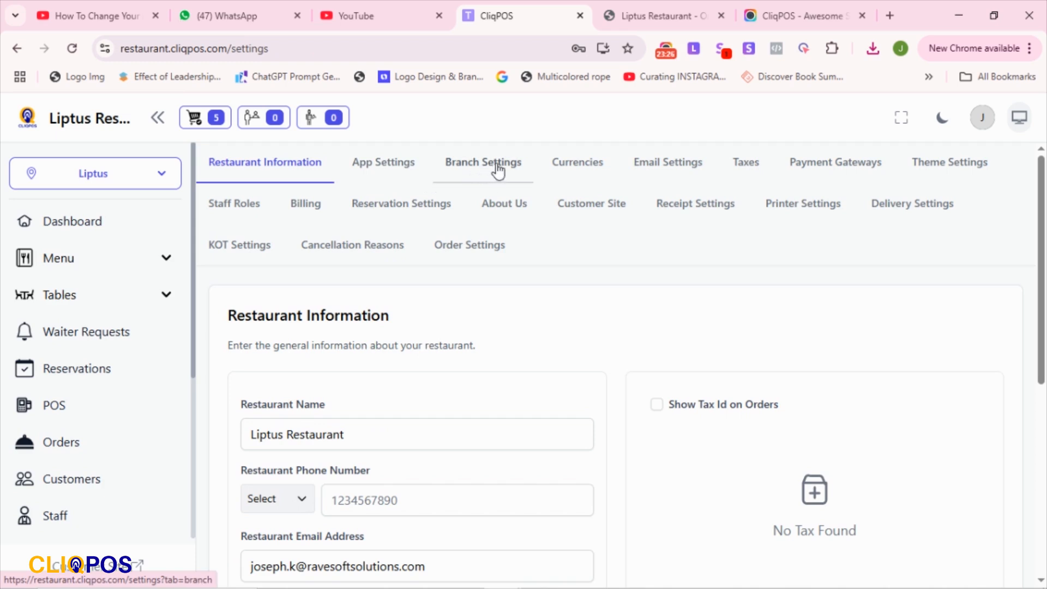
{"action": "scroll", "coordinate": [463, 272], "scroll_direction": "down", "scroll_amount": 5}
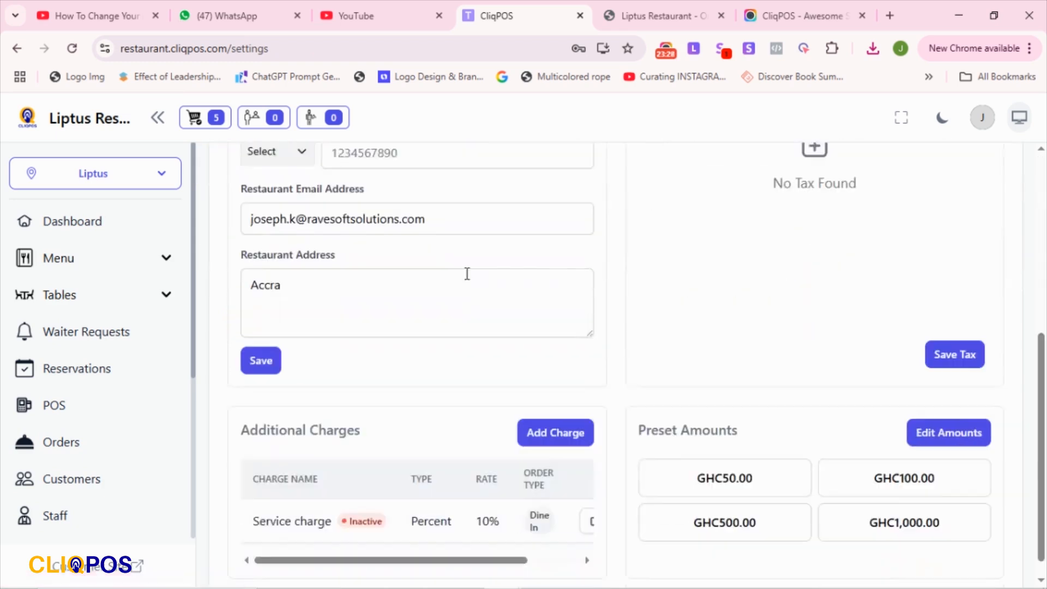
{"action": "scroll", "coordinate": [469, 266], "scroll_direction": "up", "scroll_amount": 5}
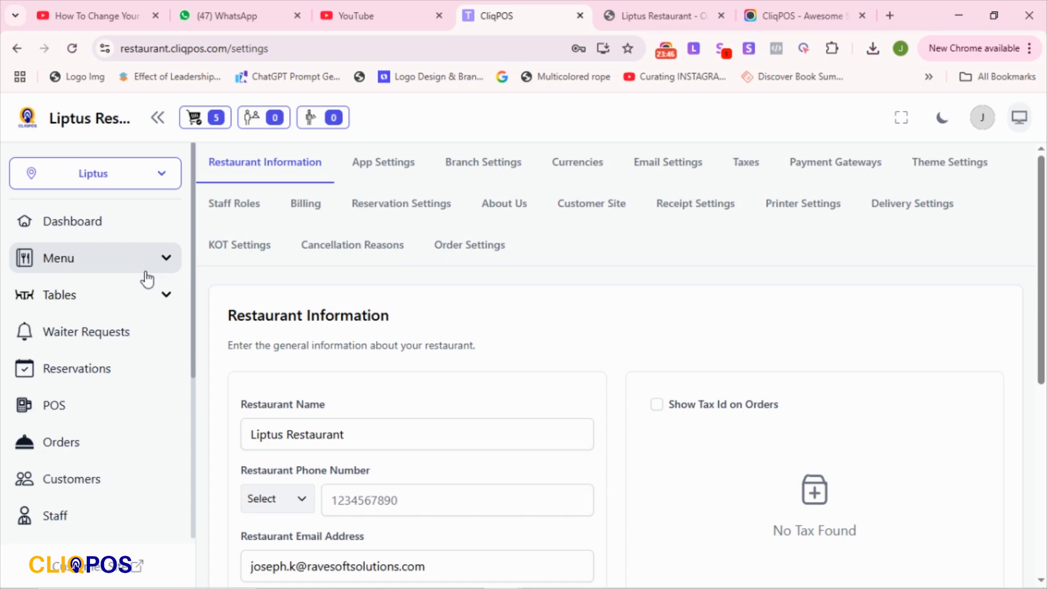
View the branches available in the branch selector and close it without switching branch
{"action": "scroll", "coordinate": [136, 275], "scroll_direction": "down", "scroll_amount": 4}
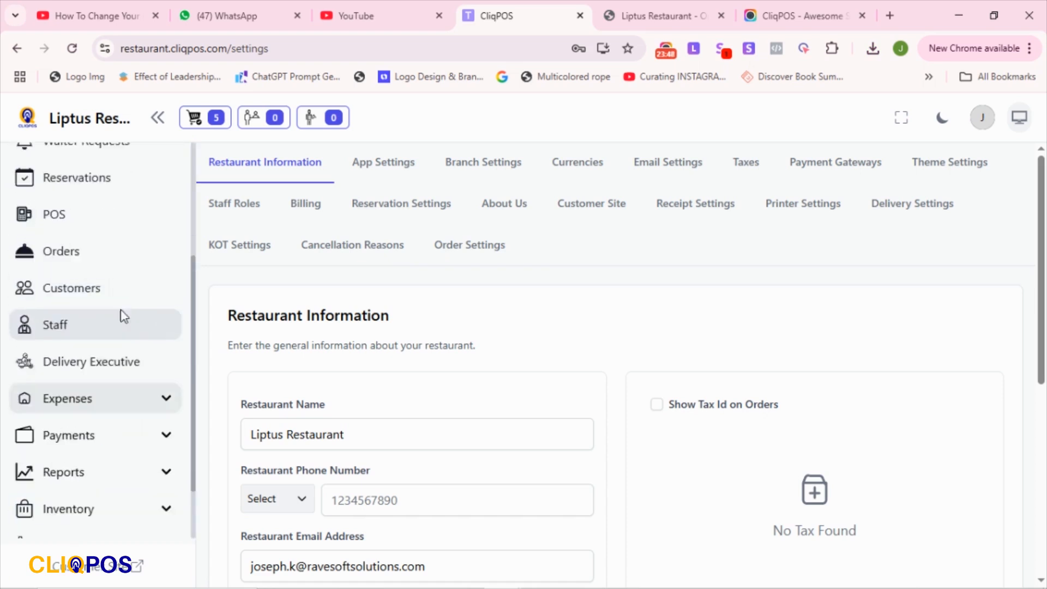
{"action": "scroll", "coordinate": [124, 313], "scroll_direction": "up", "scroll_amount": 4}
{"action": "left_click", "coordinate": [136, 175]}
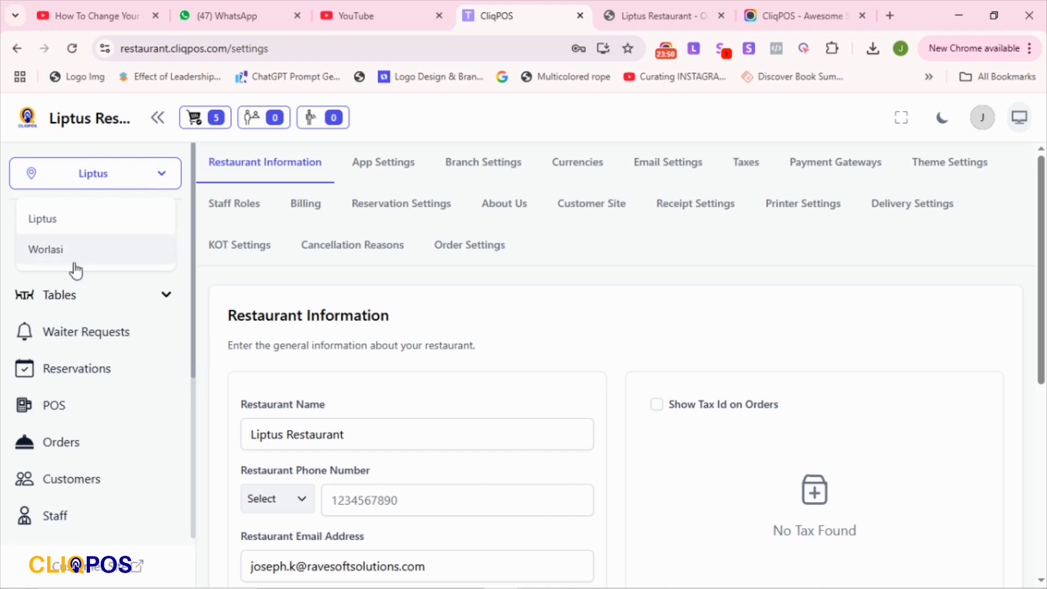
{"action": "left_click", "coordinate": [130, 178]}
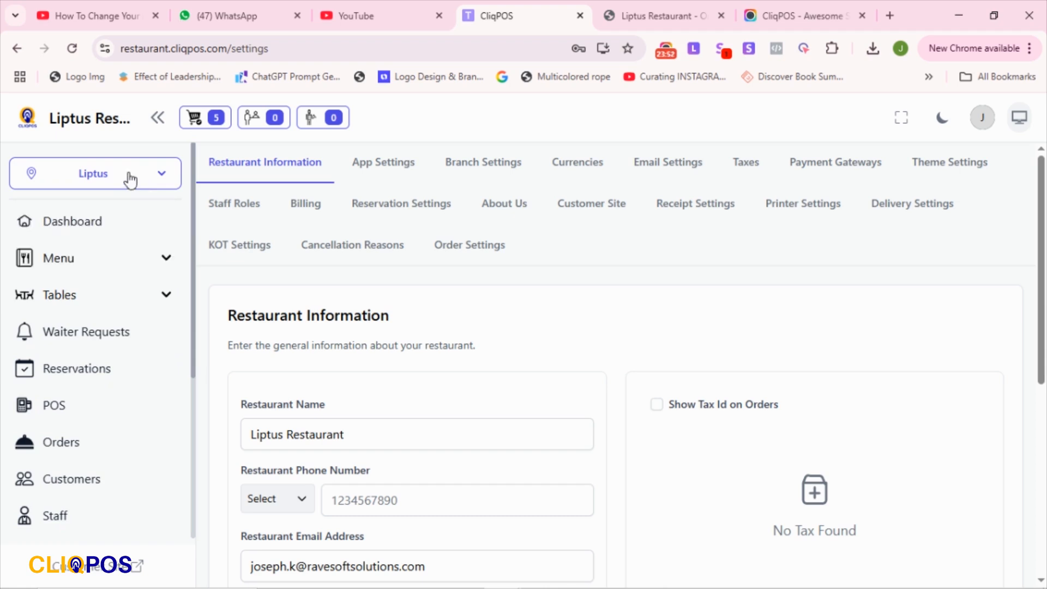
Review the restaurant's name, contact and address fields again on the Restaurant Information page
{"action": "scroll", "coordinate": [354, 288], "scroll_direction": "down", "scroll_amount": 5}
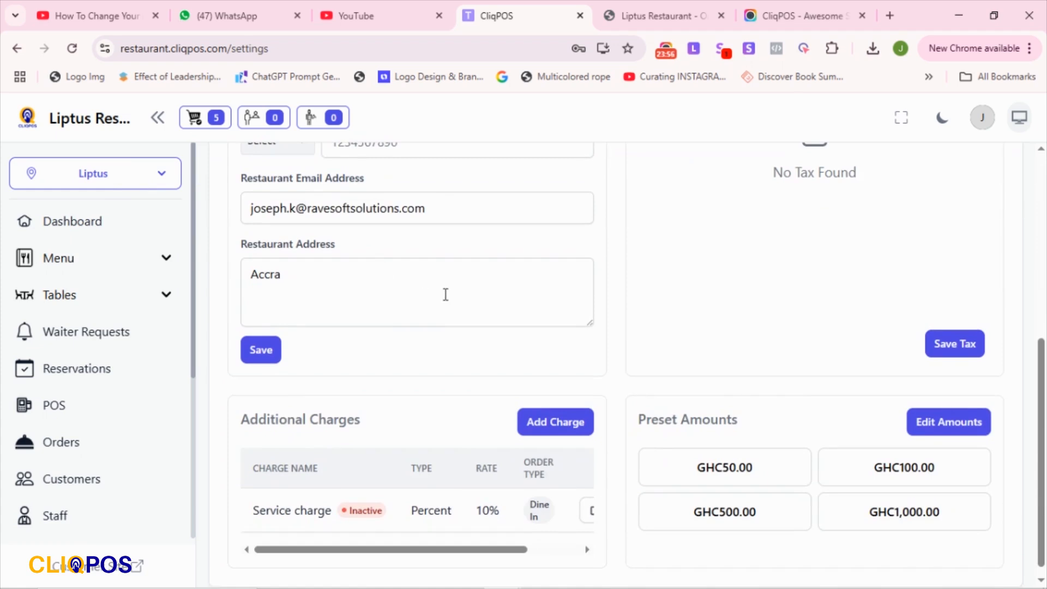
{"action": "scroll", "coordinate": [445, 294], "scroll_direction": "up", "scroll_amount": 6}
{"action": "scroll", "coordinate": [309, 404], "scroll_direction": "down", "scroll_amount": 1}
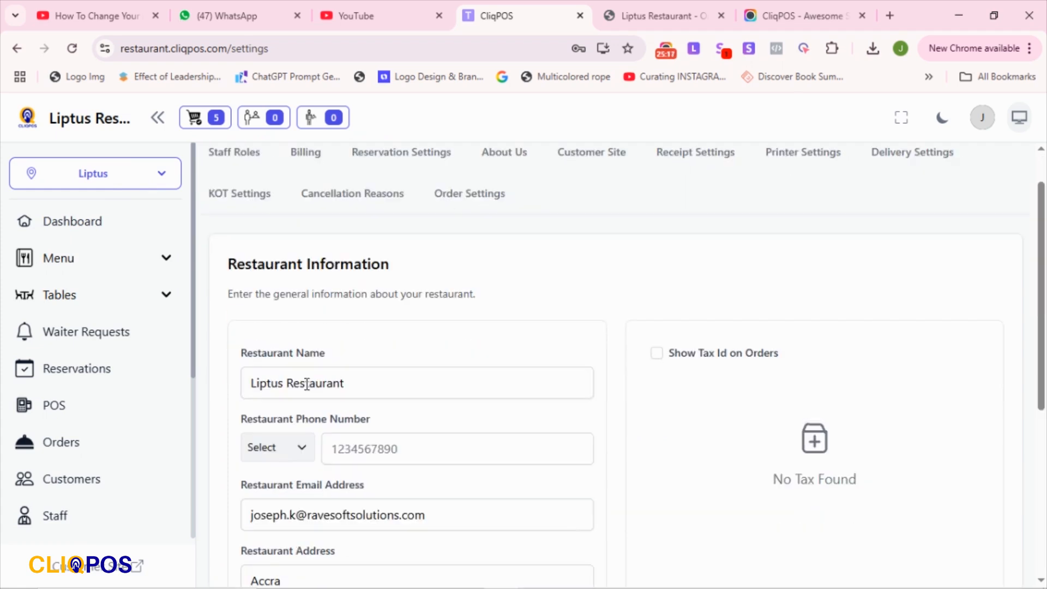